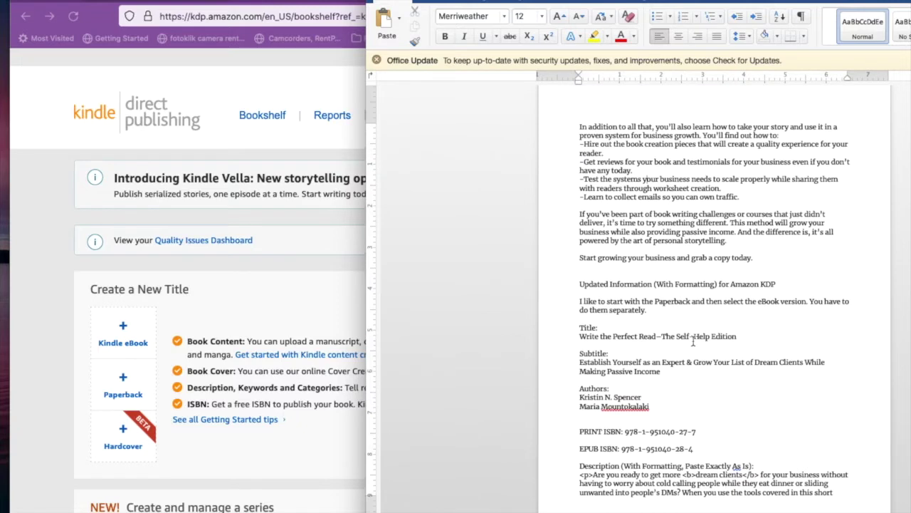
# Switch from the book information document to the browser, open kdp.amazon.com and sign in to the publishing account
pyautogui.scroll(-5, 692, 341)
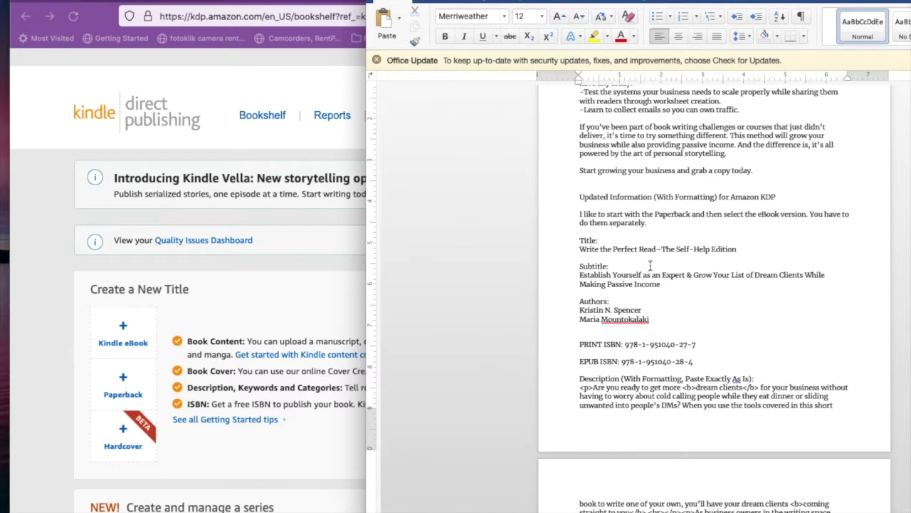
pyautogui.click(273, 27)
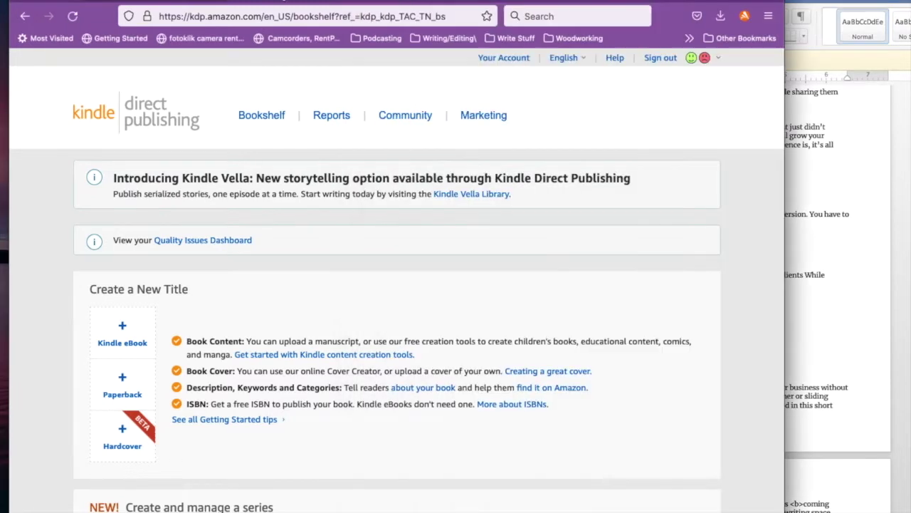
pyautogui.click(262, 16)
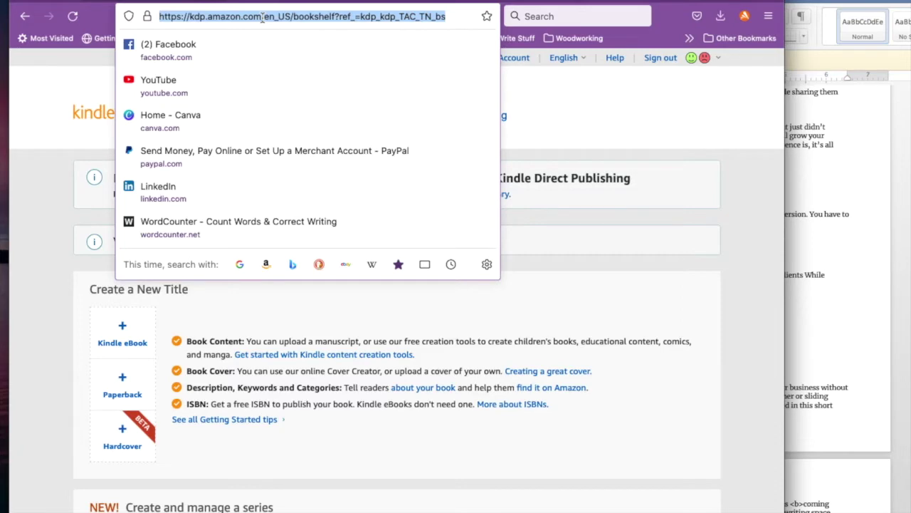
pyautogui.write('kdp.amazo')
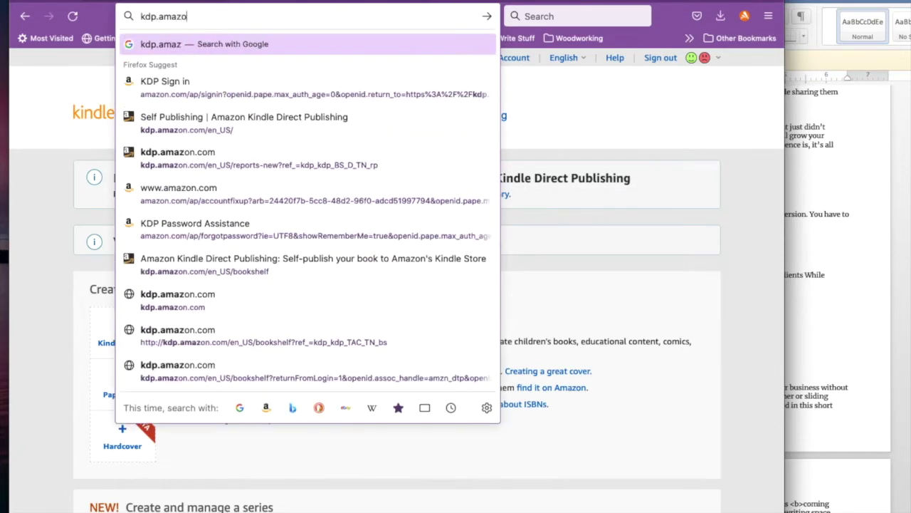
pyautogui.write('n.com')
pyautogui.press('Return')
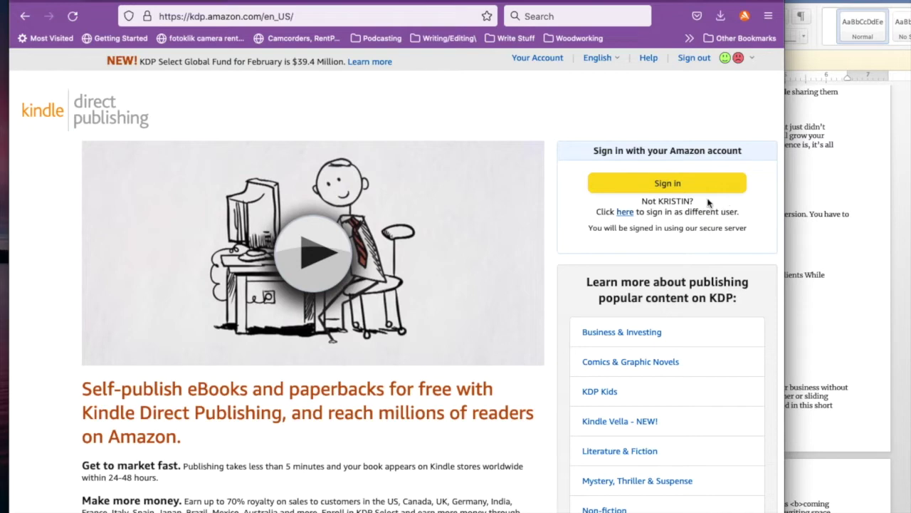
pyautogui.click(656, 181)
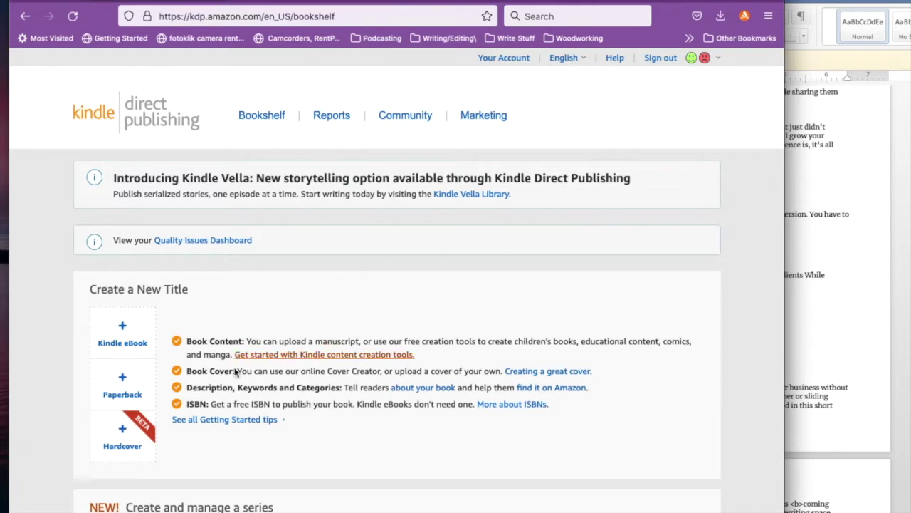
# Create a new paperback and copy the title "Write the Perfect Read–The Self-Help Edition" from the Word document into its Book Title
pyautogui.click(120, 390)
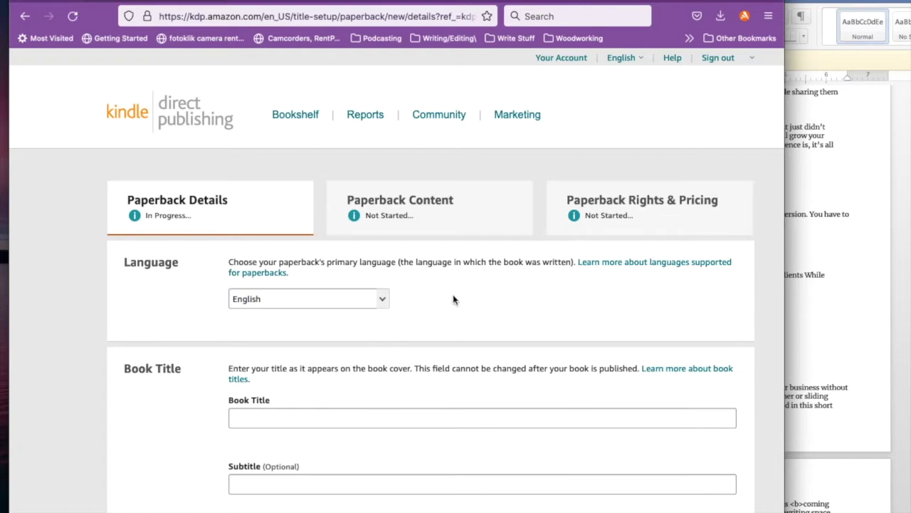
pyautogui.scroll(-1, 453, 299)
pyautogui.scroll(-1, 453, 298)
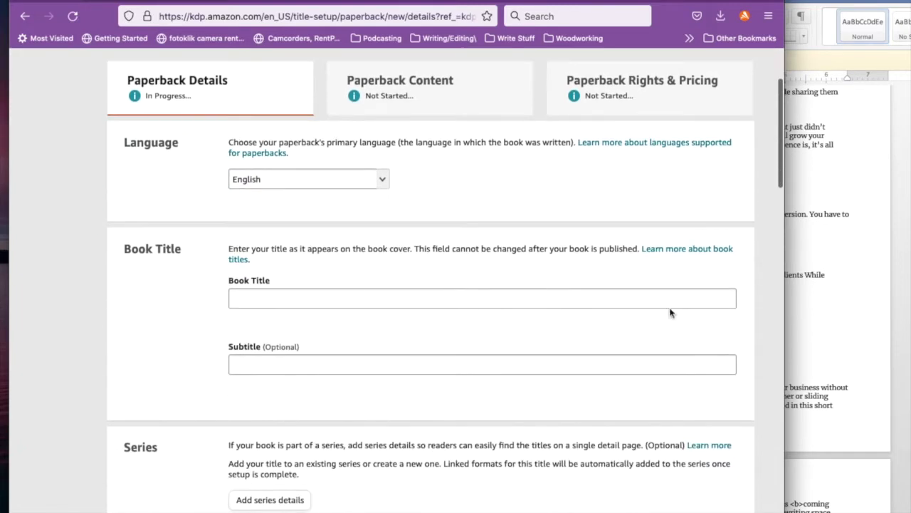
pyautogui.click(829, 307)
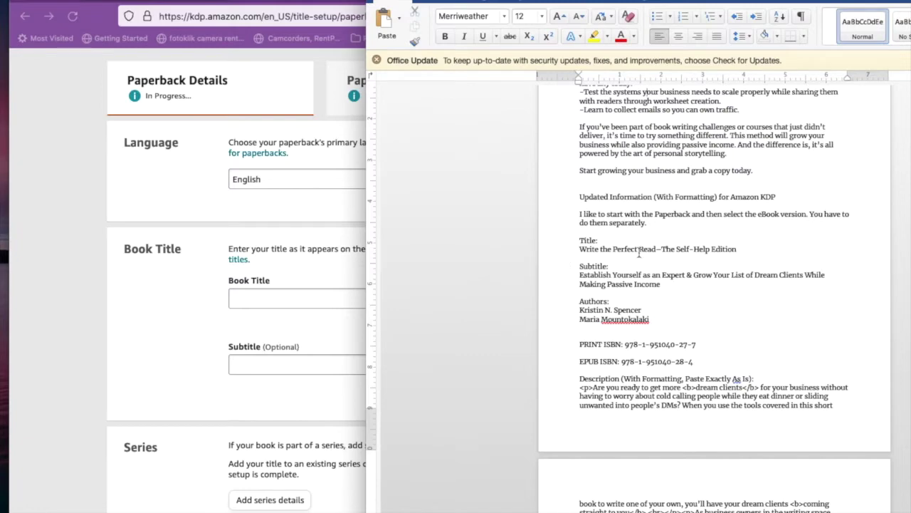
pyautogui.moveTo(743, 249); pyautogui.dragTo(578, 255)
pyautogui.press('super+c')
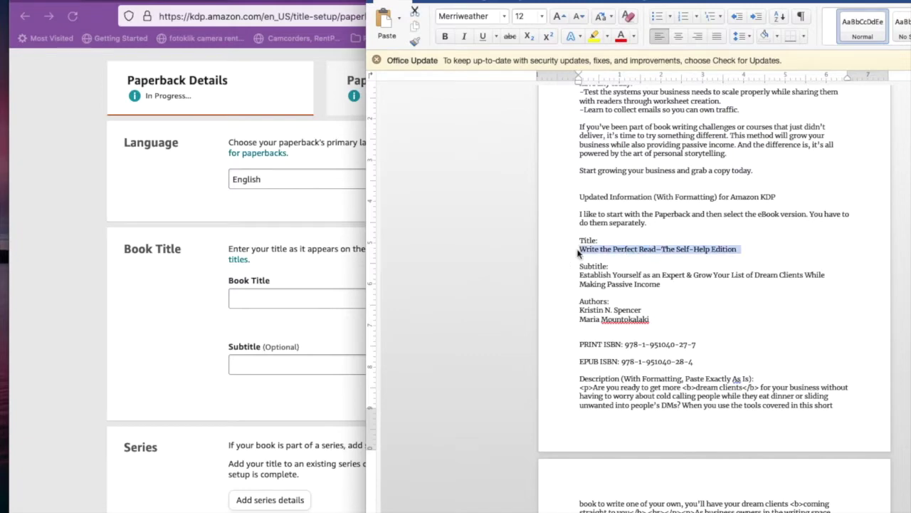
pyautogui.click(296, 313)
pyautogui.click(282, 297)
pyautogui.press('super+v')
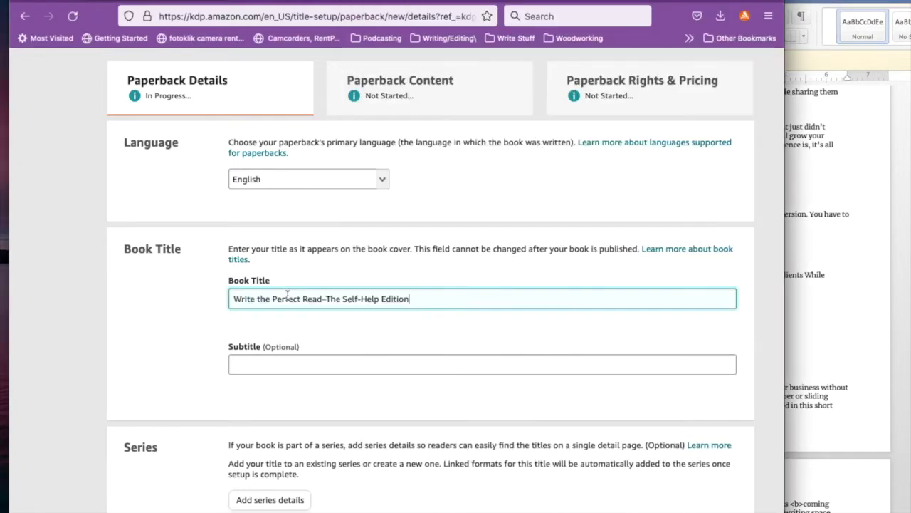
# Copy the subtitle "Establish Yourself as an Expert & Grow Your List of Dream Clients While Making Passive Income" from the document into the paperback's Subtitle
pyautogui.click(819, 302)
pyautogui.moveTo(660, 284); pyautogui.dragTo(570, 272)
pyautogui.press('super+c')
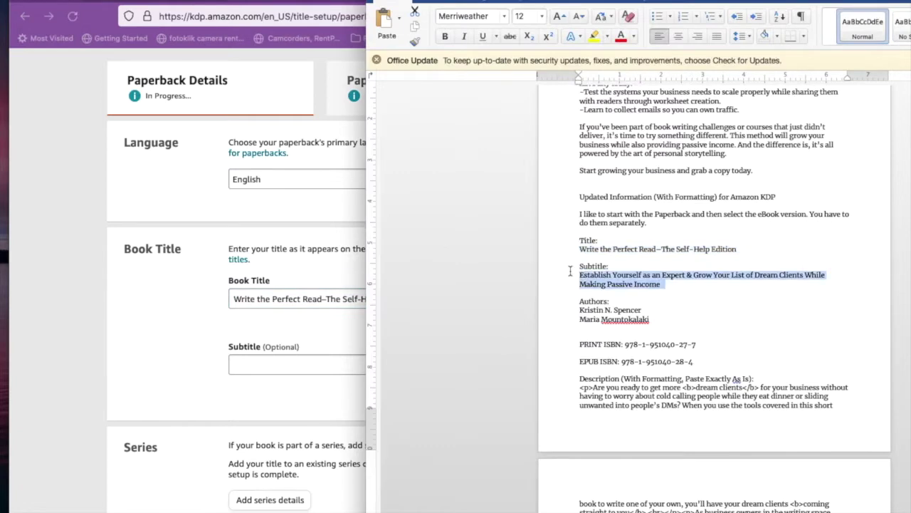
pyautogui.click(292, 365)
pyautogui.click(348, 363)
pyautogui.press('super+v')
# Add series details placing the paperback in the series "your write life" with relationship type Other
pyautogui.scroll(-3, 525, 348)
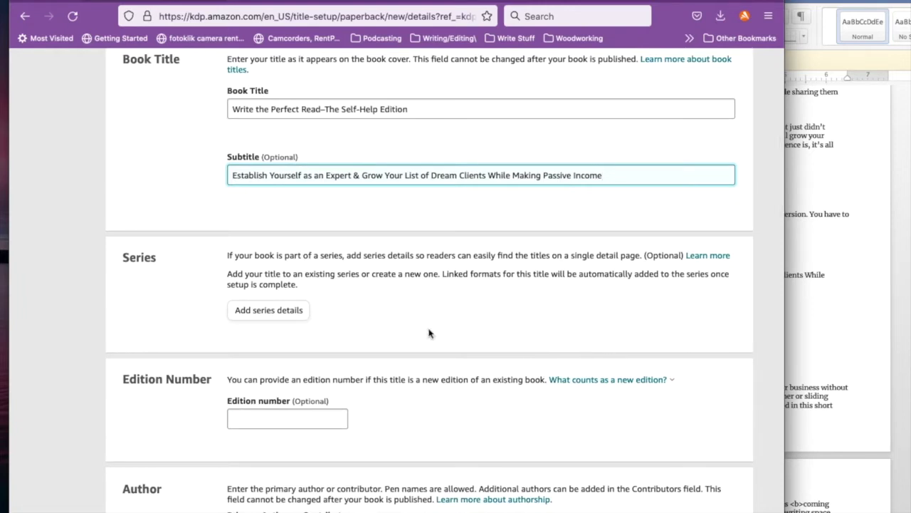
pyautogui.click(285, 313)
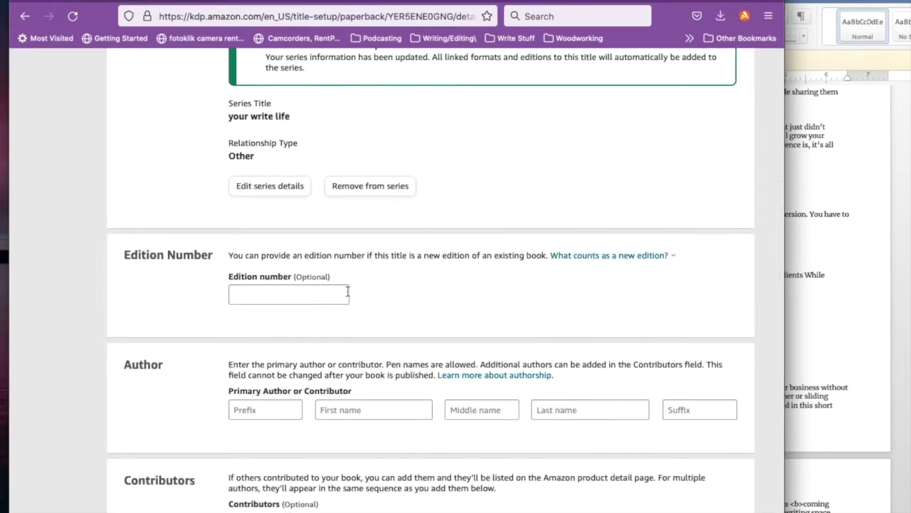
# Copy the first listed author's first name and middle initial from the document into the primary author's first name, adding the period
pyautogui.scroll(-3, 365, 297)
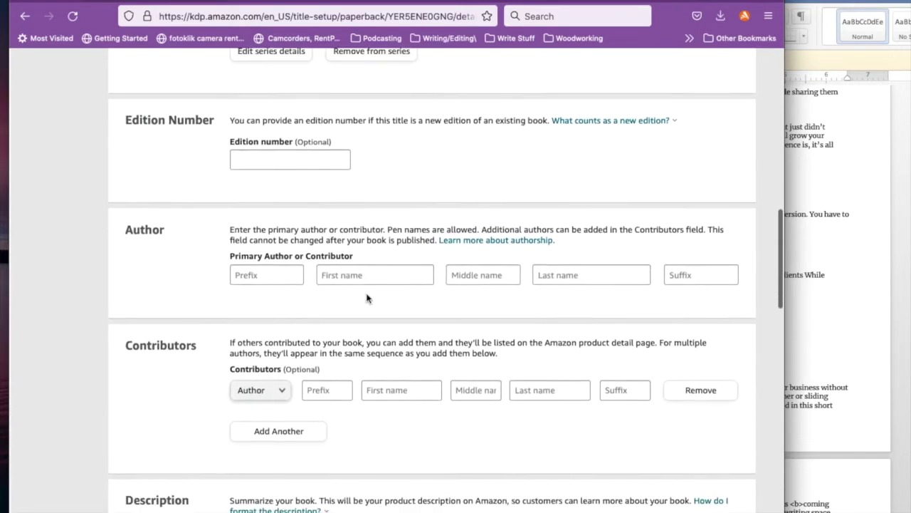
pyautogui.click(266, 277)
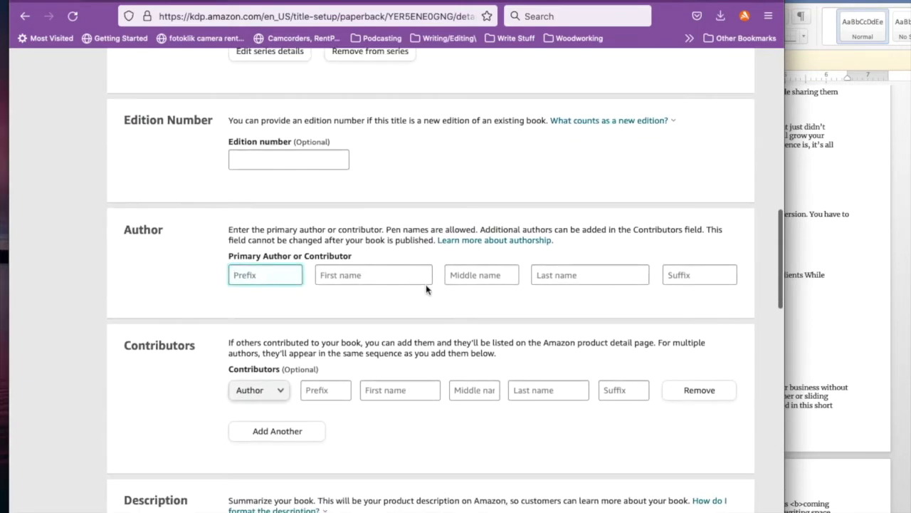
pyautogui.click(805, 276)
pyautogui.tripleClick(805, 276)
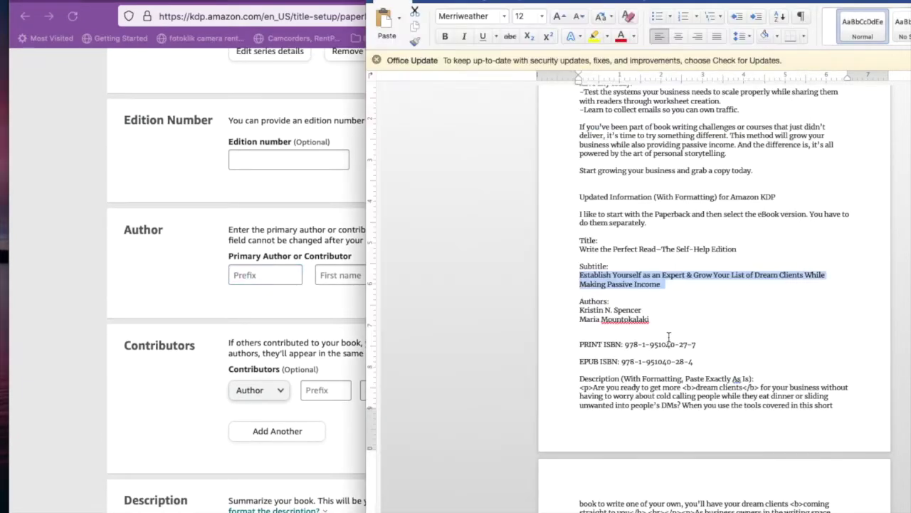
pyautogui.moveTo(610, 311); pyautogui.dragTo(574, 312)
pyautogui.hotkey('ctrl', 'c')
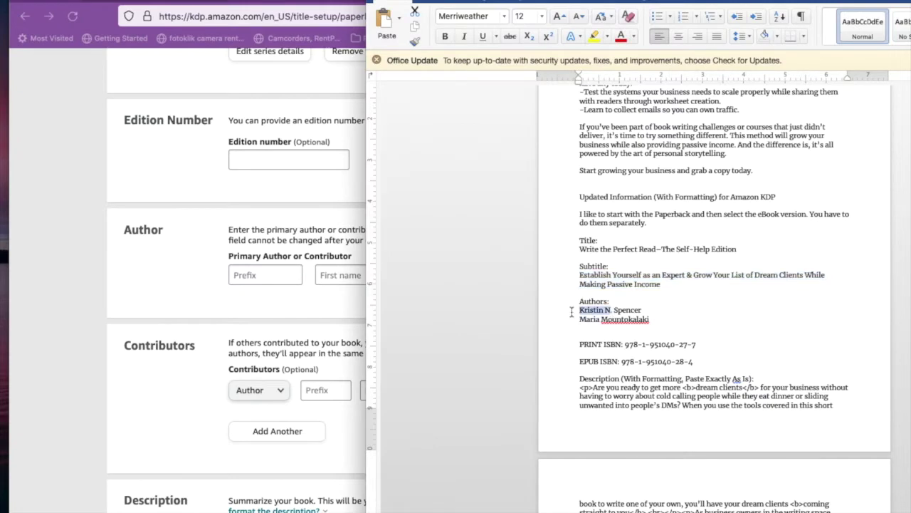
pyautogui.click(322, 308)
pyautogui.click(345, 272)
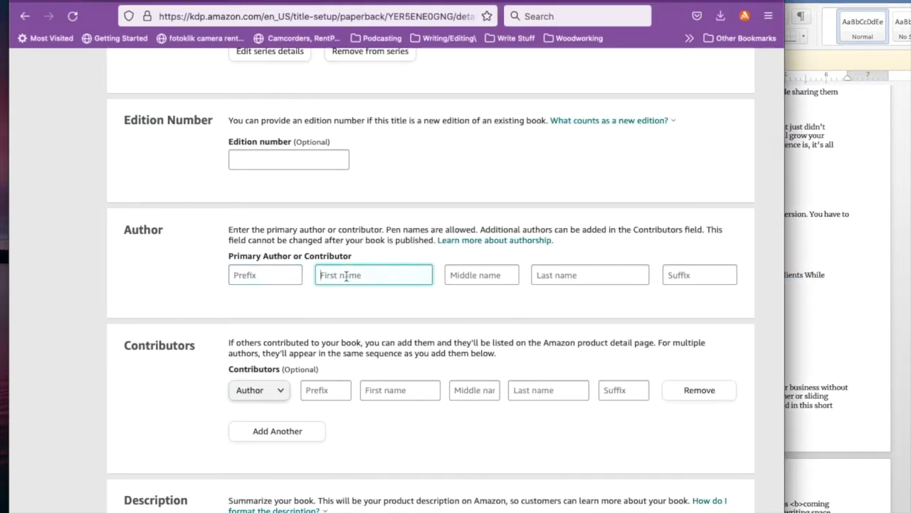
pyautogui.hotkey('ctrl', 'v')
pyautogui.write('.')
# Copy the first listed author's last name from the document into the primary author's last name
pyautogui.click(574, 274)
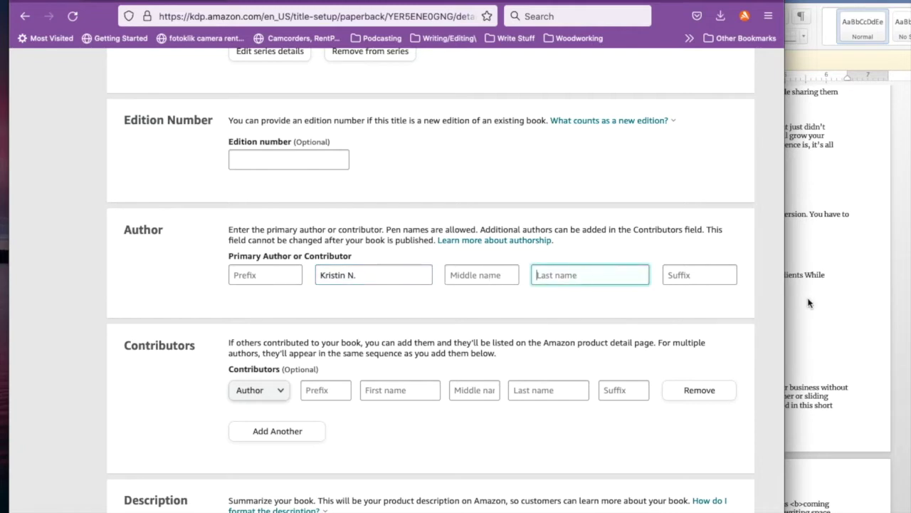
pyautogui.click(809, 302)
pyautogui.click(645, 306)
pyautogui.moveTo(645, 309); pyautogui.dragTo(614, 309)
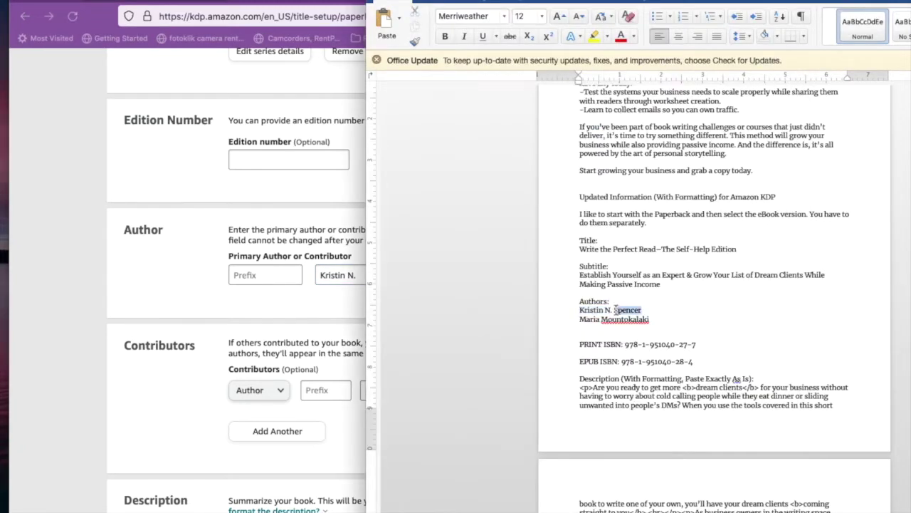
pyautogui.hotkey('ctrl', 'c')
pyautogui.click(285, 305)
pyautogui.hotkey('ctrl', 'v')
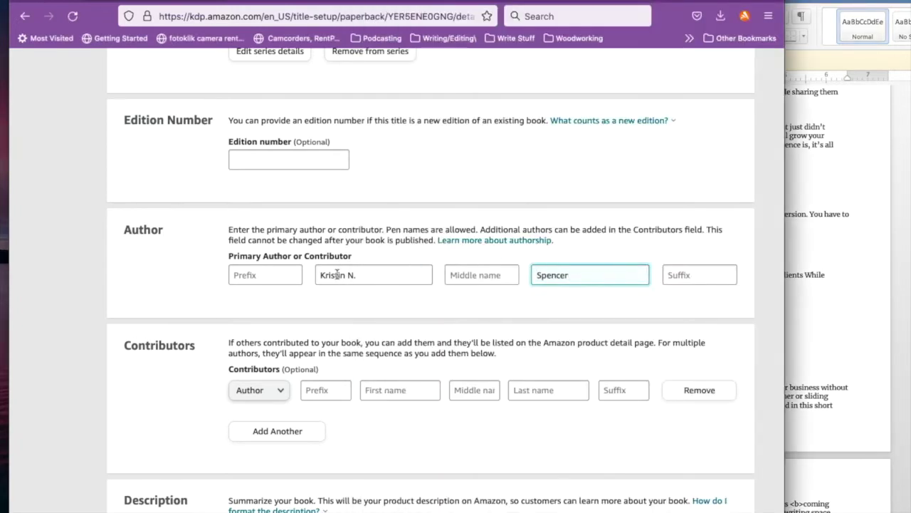
# Copy the second listed author's first name from the document into the contributor's first name
pyautogui.scroll(-2, 600, 348)
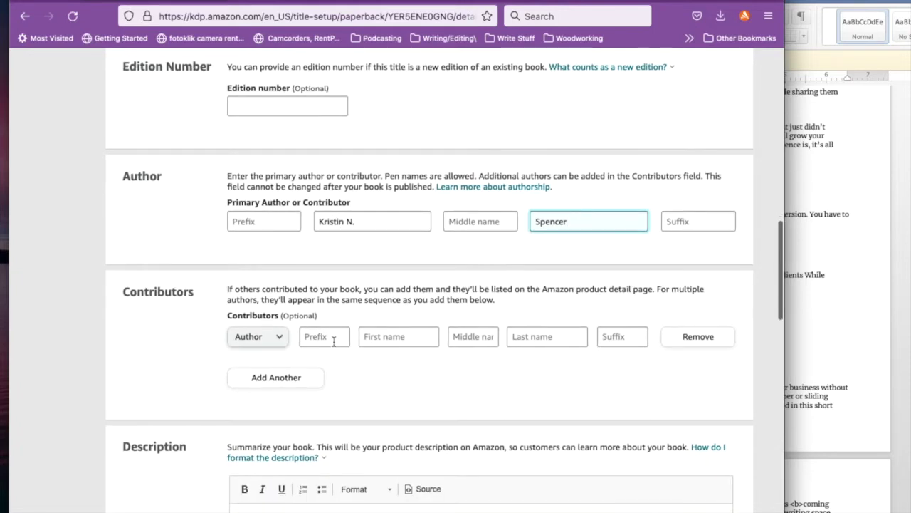
pyautogui.click(851, 337)
pyautogui.moveTo(601, 320); pyautogui.dragTo(552, 321)
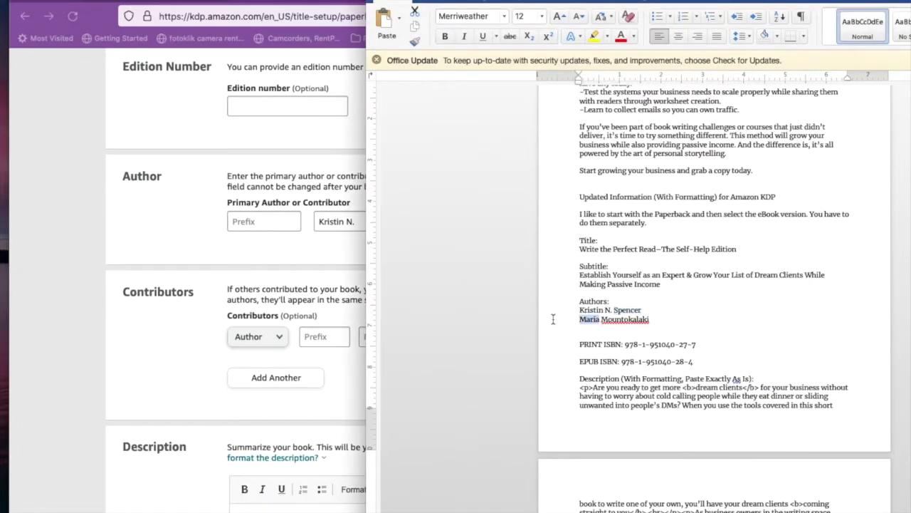
pyautogui.hotkey('ctrl', 'c')
pyautogui.click(361, 360)
pyautogui.click(384, 336)
pyautogui.hotkey('ctrl', 'v')
# Copy the second listed author's last name from the document into the contributor's last name
pyautogui.click(815, 327)
pyautogui.moveTo(650, 320); pyautogui.dragTo(602, 320)
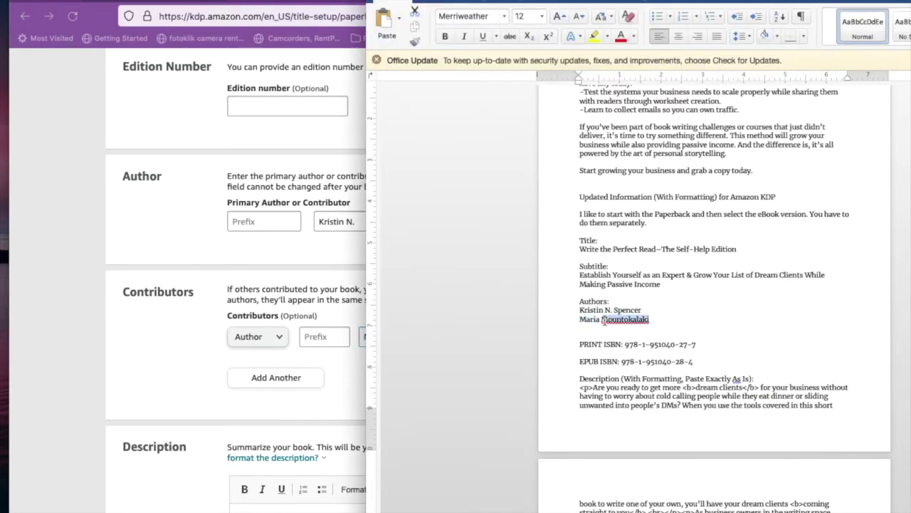
pyautogui.click(352, 391)
pyautogui.click(559, 338)
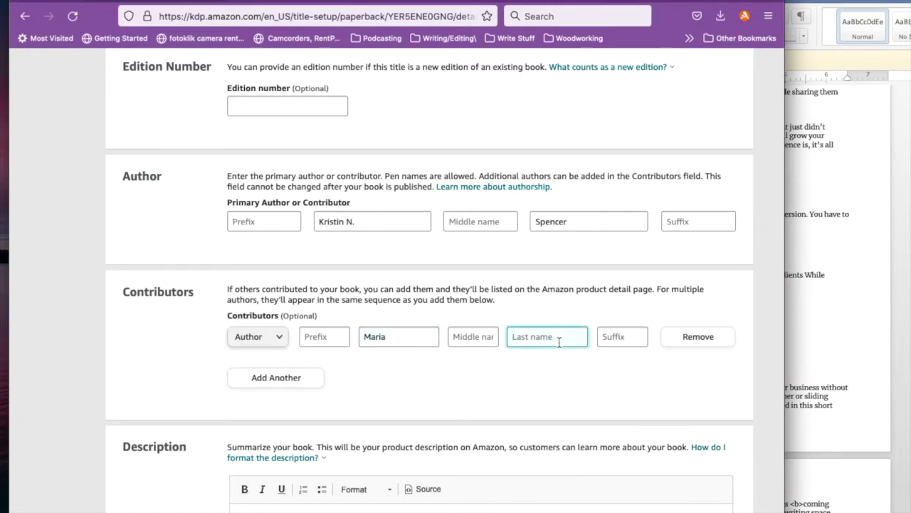
pyautogui.hotkey('ctrl', 'v')
# Copy the full HTML-tagged description from the document and paste it into the paperback's Description editor
pyautogui.scroll(-5, 571, 386)
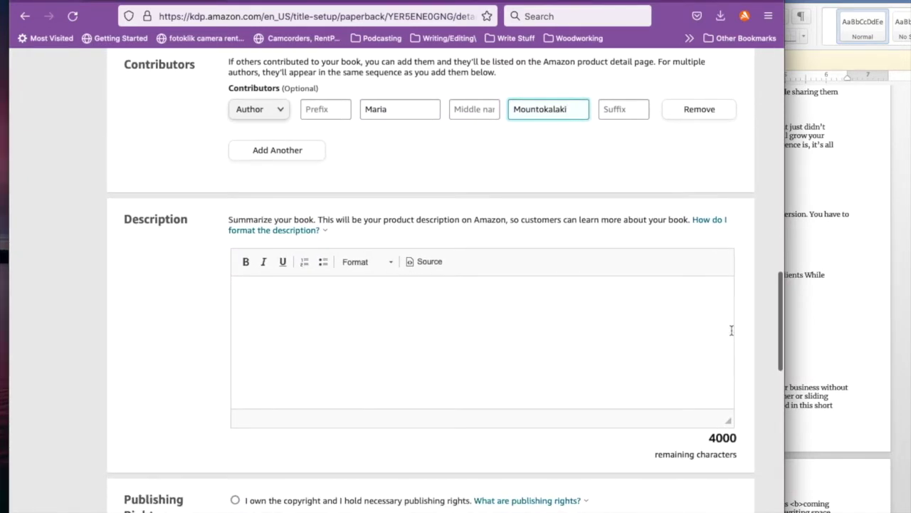
pyautogui.click(876, 319)
pyautogui.scroll(-4, 848, 340)
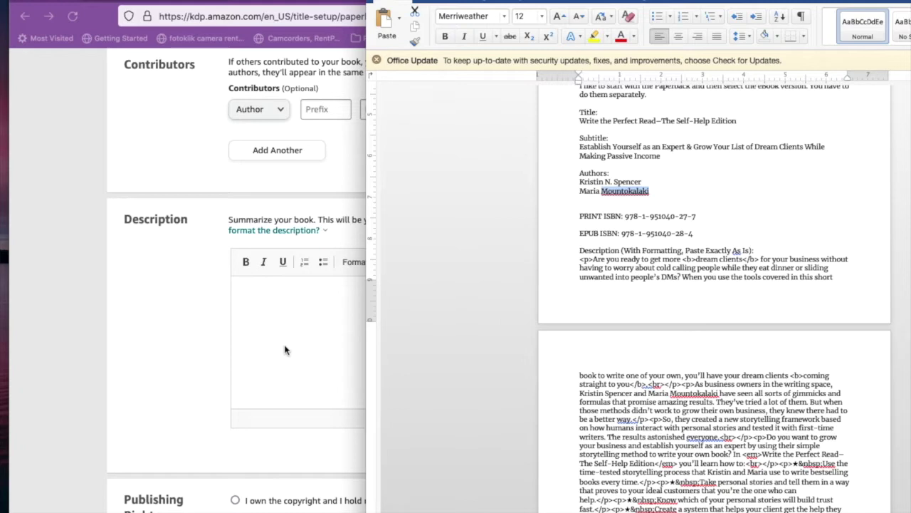
pyautogui.moveTo(578, 258); pyautogui.dragTo(819, 434)
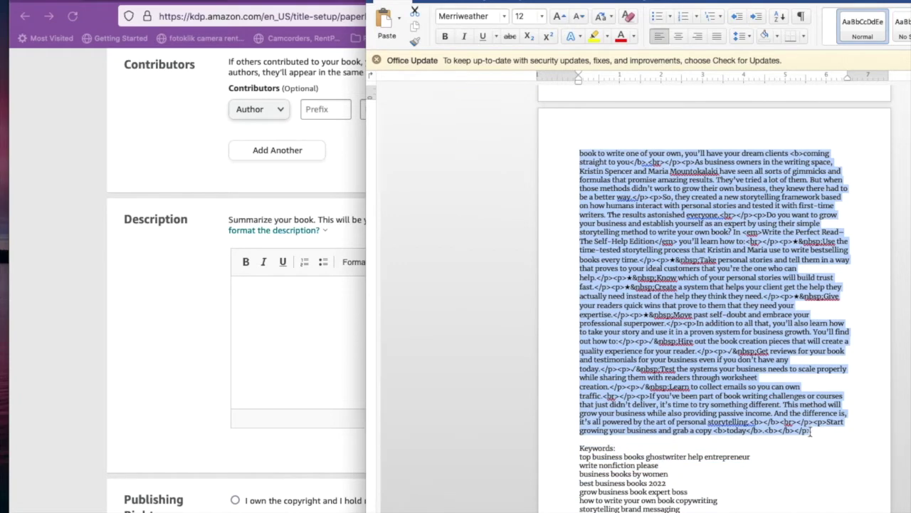
pyautogui.press('super+c')
pyautogui.click(269, 335)
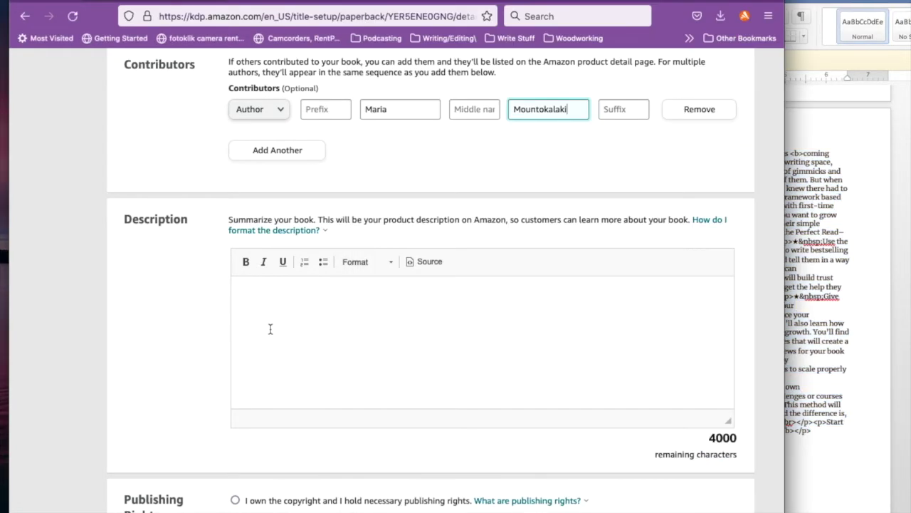
pyautogui.press('super+v')
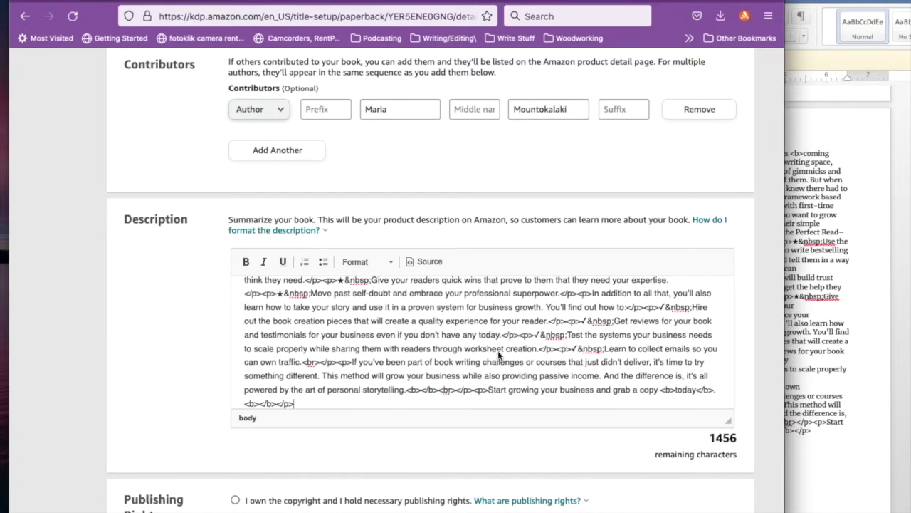
# Use the description's source view to render the HTML tags as formatted text, and check the code and the formatted description through to its end
pyautogui.click(435, 262)
pyautogui.click(472, 325)
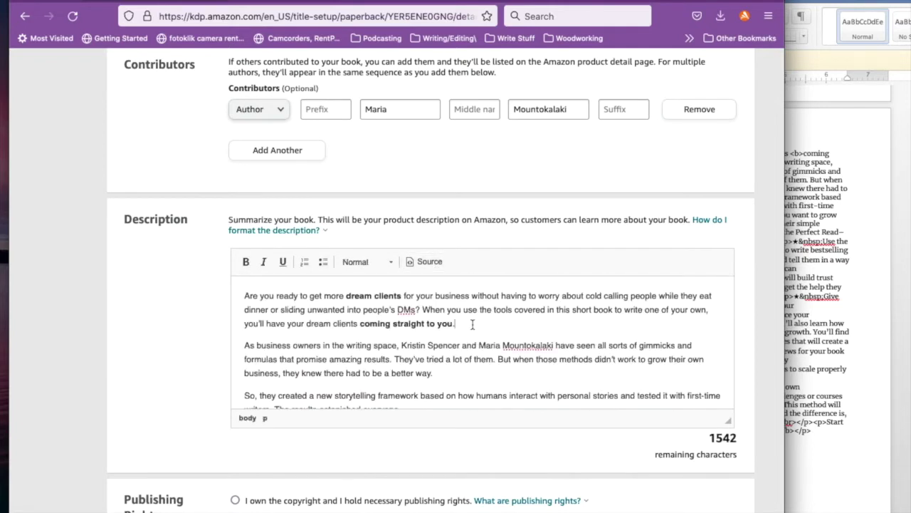
pyautogui.click(426, 261)
pyautogui.scroll(-10, 470, 345)
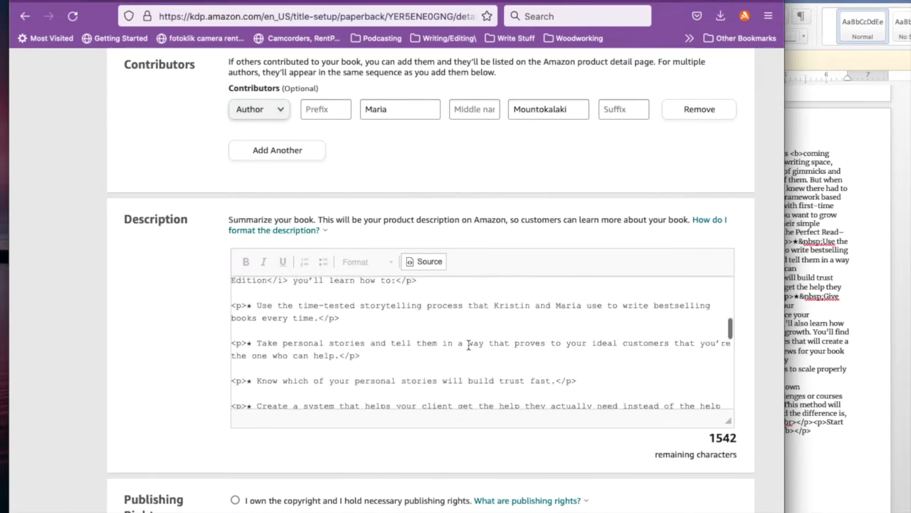
pyautogui.click(436, 266)
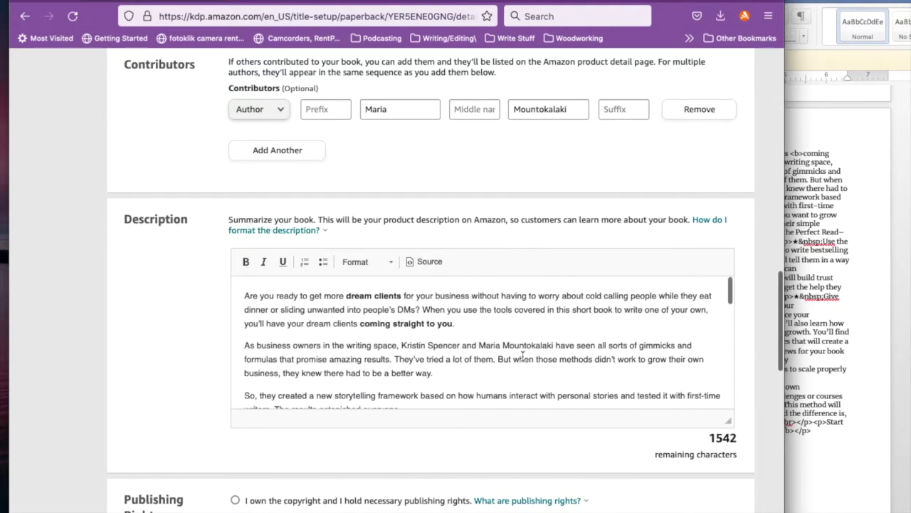
pyautogui.scroll(-5, 522, 355)
pyautogui.scroll(-6, 523, 356)
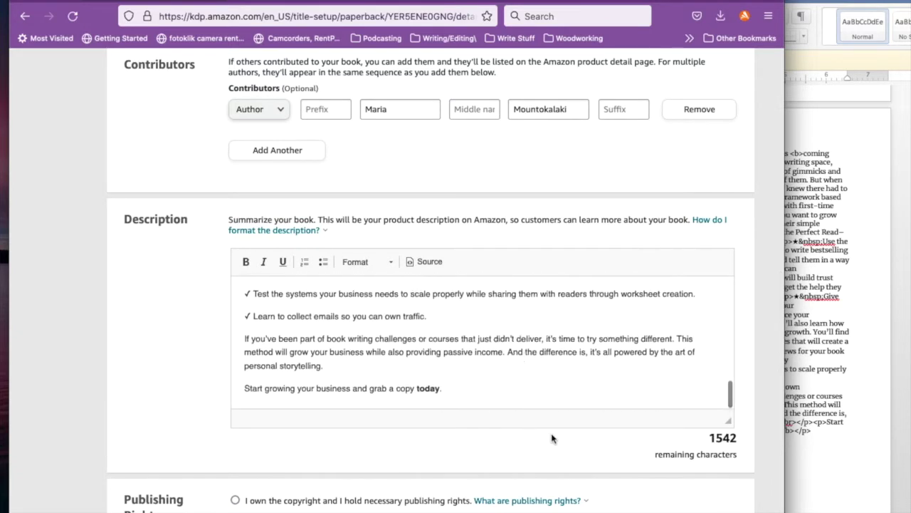
# Declare under Publishing Rights that you own the copyright and hold the necessary publishing rights
pyautogui.scroll(-3, 551, 435)
pyautogui.click(234, 317)
pyautogui.scroll(-2, 583, 364)
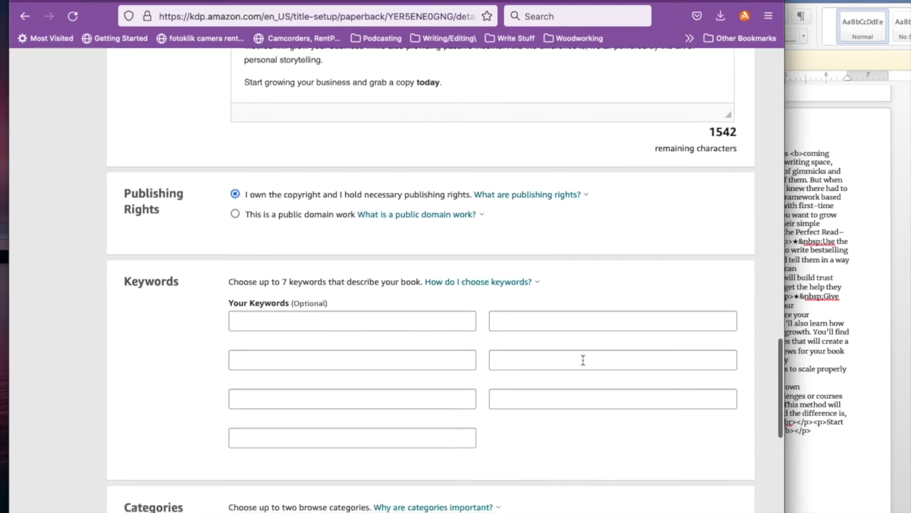
# Copy the keyword "top business books ghostwriter help entrepreneur" from the Word document into the first keyword field
pyautogui.click(837, 342)
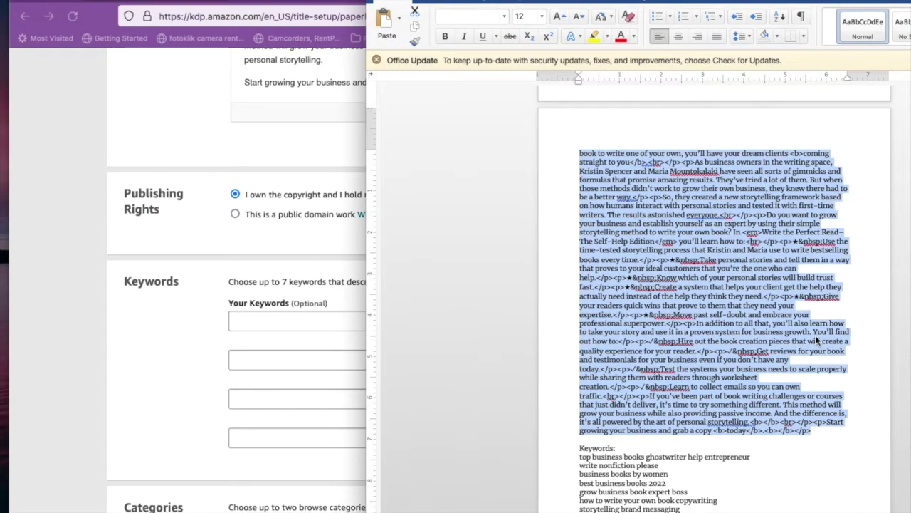
pyautogui.scroll(-4, 819, 338)
pyautogui.moveTo(756, 333); pyautogui.dragTo(566, 331)
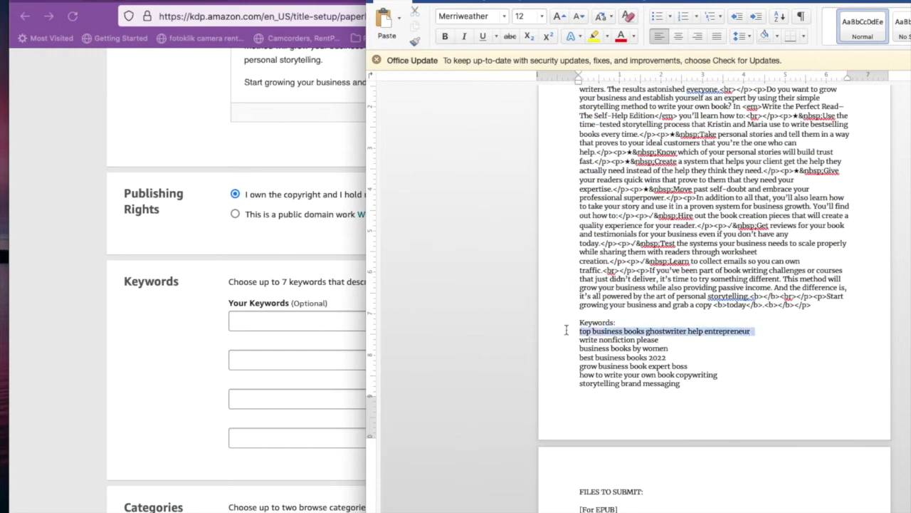
pyautogui.click(240, 326)
pyautogui.hotkey('ctrl', 'v')
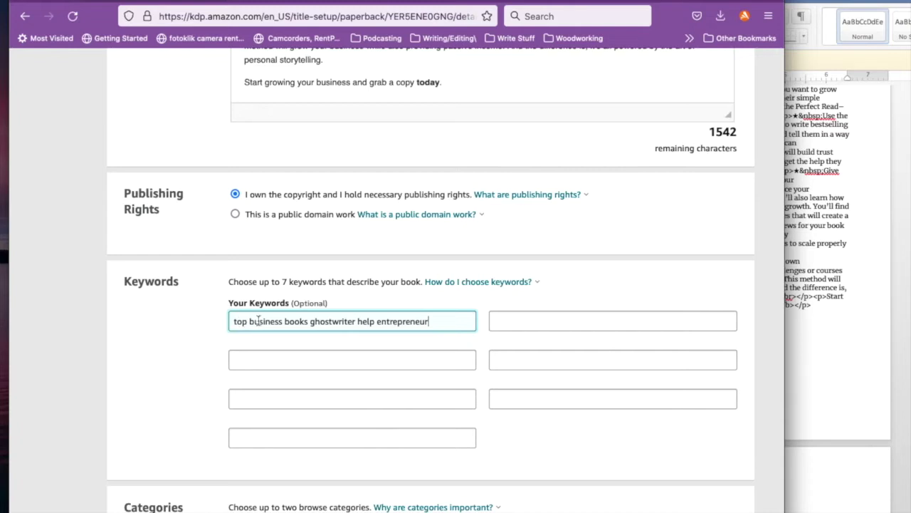
# Copy the keyword "write nonfiction please" from the document into the keyword field below the first one
pyautogui.click(822, 309)
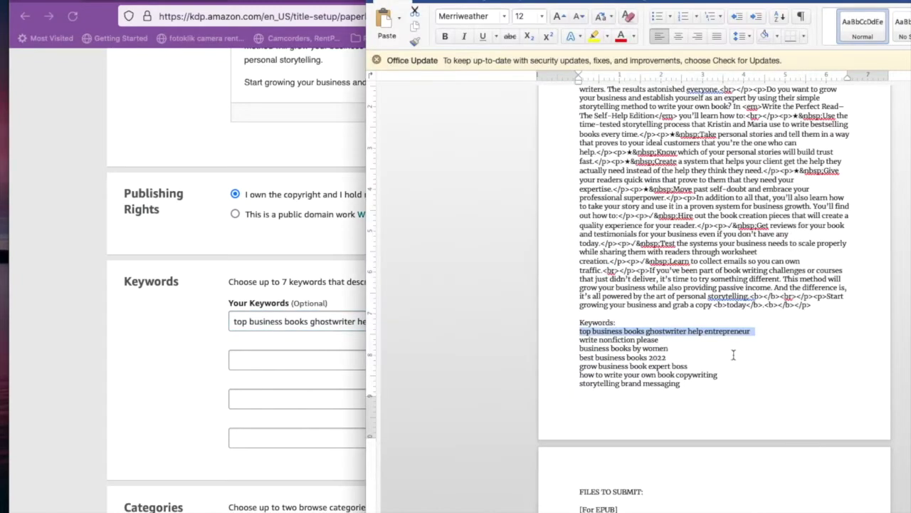
pyautogui.click(583, 344)
pyautogui.click(557, 339)
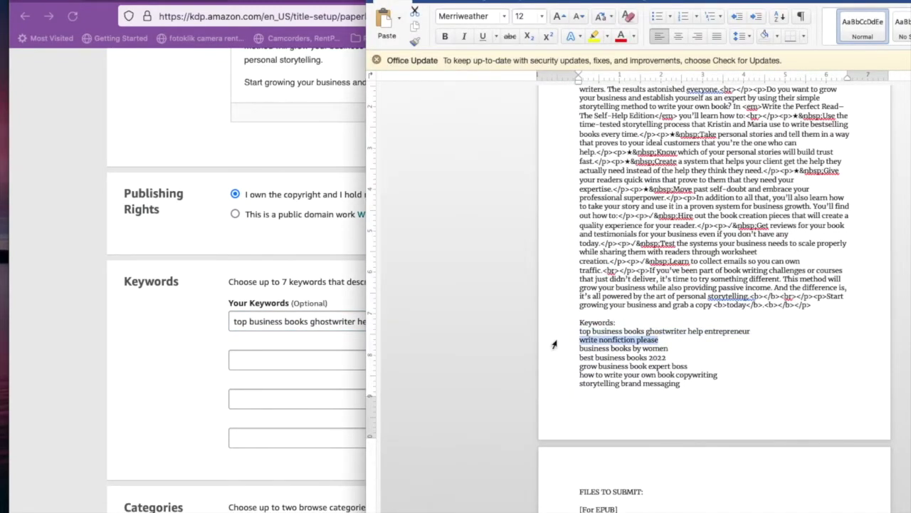
pyautogui.click(297, 358)
pyautogui.click(266, 359)
pyautogui.press('super+v')
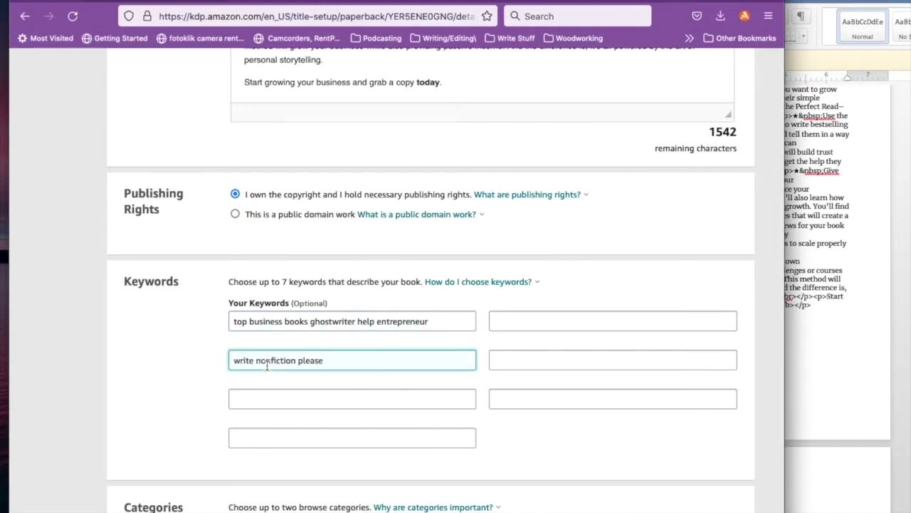
# Copy the keyword "business books by women" from the document into the empty keyword field below "write nonfiction please"
pyautogui.click(816, 327)
pyautogui.moveTo(672, 348); pyautogui.dragTo(581, 349)
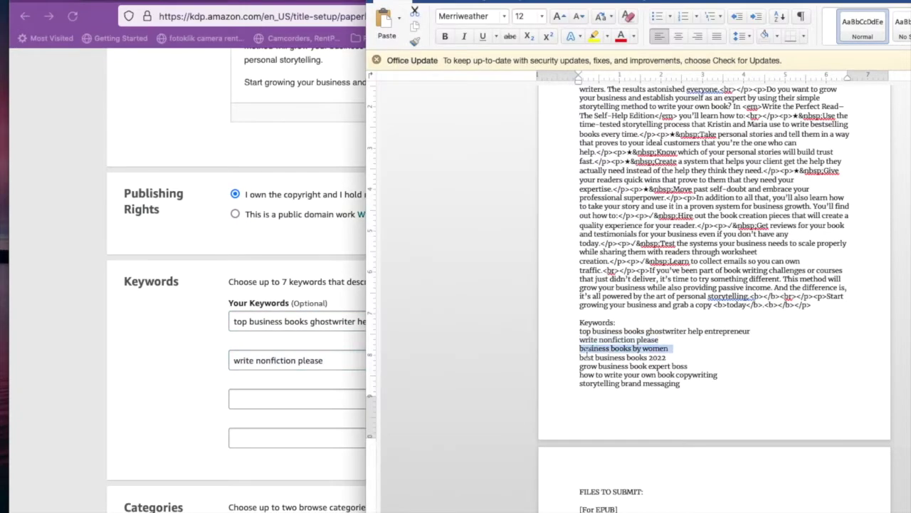
pyautogui.click(301, 392)
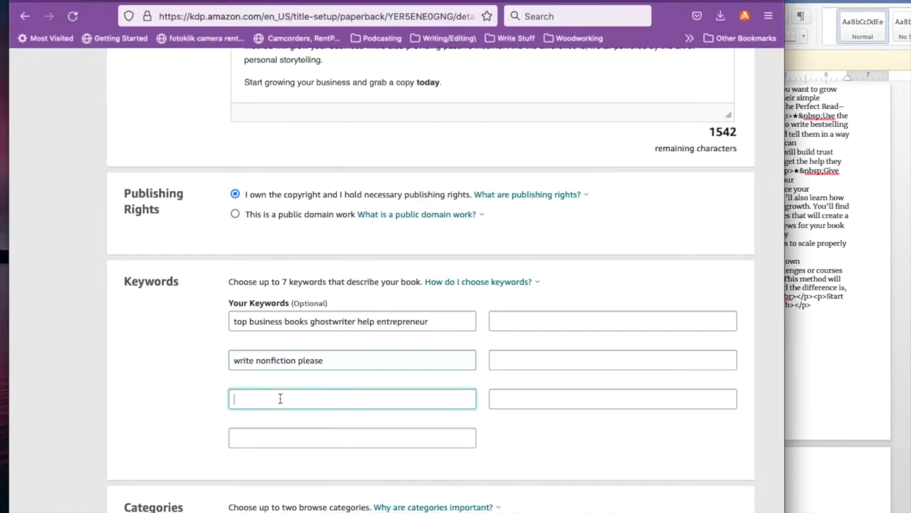
pyautogui.click(280, 398)
pyautogui.press('super+v')
# Copy the keyword "best business books 2022" from the document into the last keyword field of the first column
pyautogui.click(836, 374)
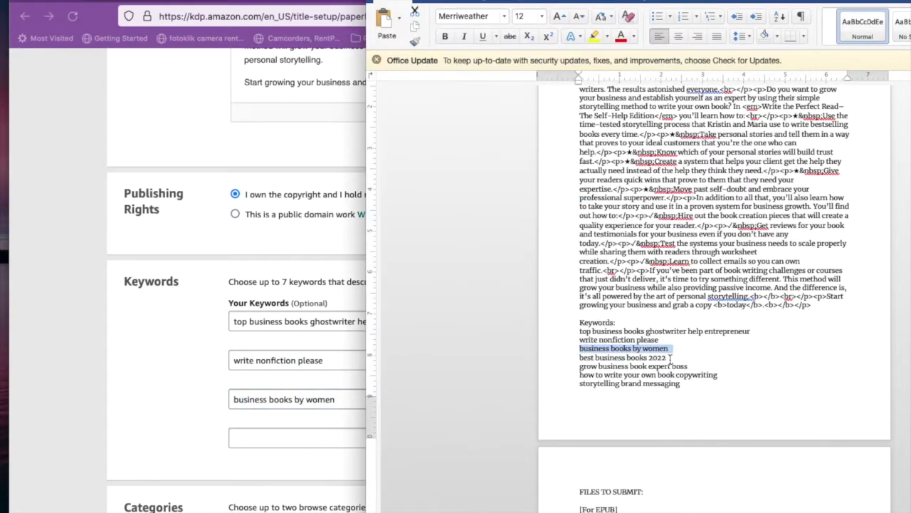
pyautogui.moveTo(670, 358); pyautogui.dragTo(571, 360)
pyautogui.click(330, 433)
pyautogui.click(313, 435)
pyautogui.press('super+v')
# Copy the keyword "grow business book expert boss" from the document into the first keyword field of the second column
pyautogui.click(825, 352)
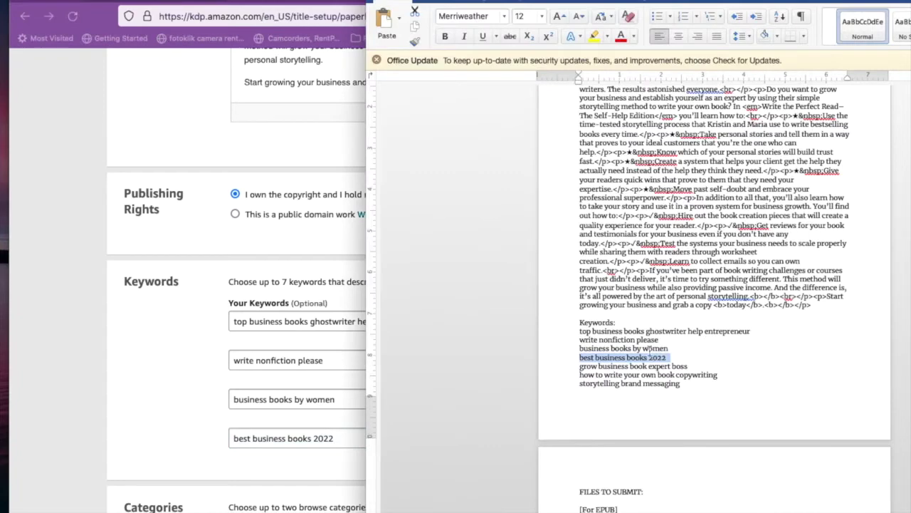
pyautogui.moveTo(691, 366); pyautogui.dragTo(569, 369)
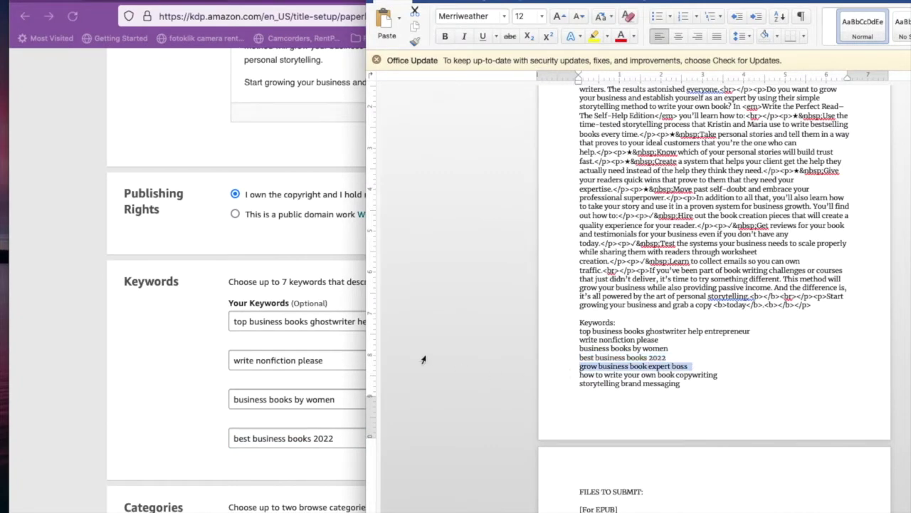
pyautogui.click(327, 303)
pyautogui.click(512, 319)
pyautogui.hotkey('ctrl', 'v')
# Copy the keyword "how to write your own book copywriting" from the document into the second column's next empty keyword field
pyautogui.click(812, 329)
pyautogui.moveTo(717, 374); pyautogui.dragTo(564, 372)
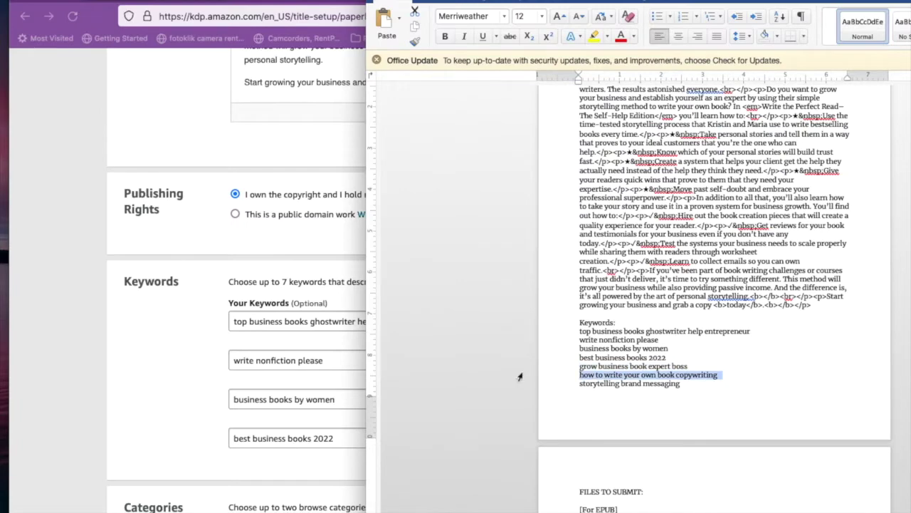
pyautogui.hotkey('ctrl', 'c')
pyautogui.click(340, 358)
pyautogui.click(551, 360)
pyautogui.hotkey('ctrl', 'v')
# Copy the last keyword "storytelling brand messaging" from the document into the remaining empty keyword field
pyautogui.click(870, 374)
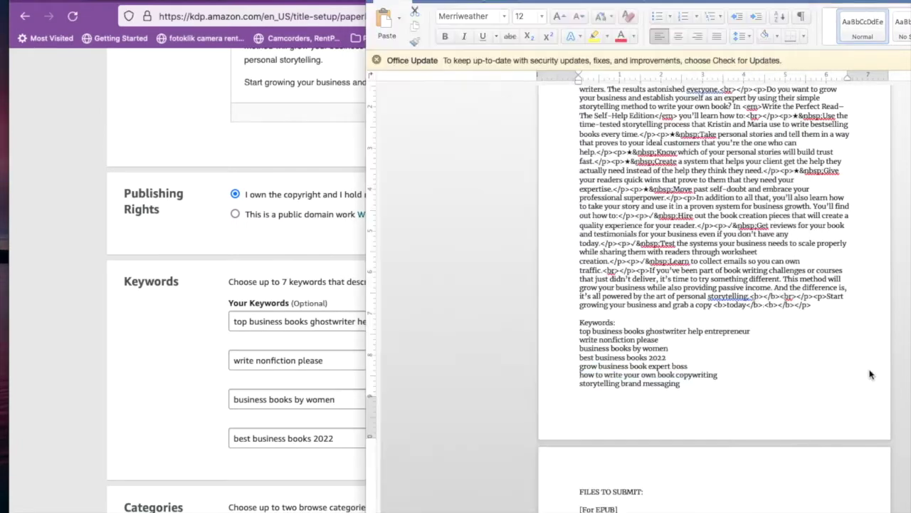
pyautogui.moveTo(690, 390); pyautogui.dragTo(566, 383)
pyautogui.hotkey('ctrl', 'c')
pyautogui.click(339, 390)
pyautogui.click(527, 395)
pyautogui.hotkey('ctrl', 'v')
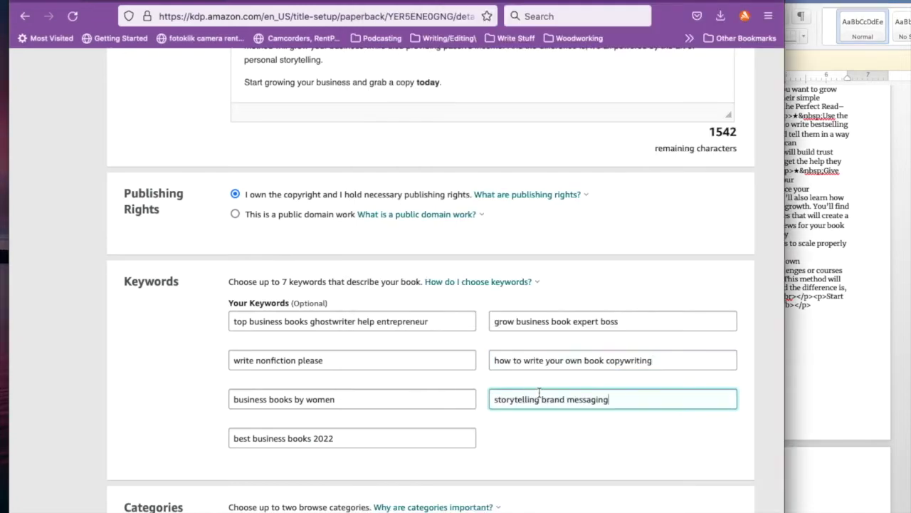
# Choose Nonfiction > Self-Help > General as the paperback's first browse category and save the selection
pyautogui.scroll(-5, 539, 391)
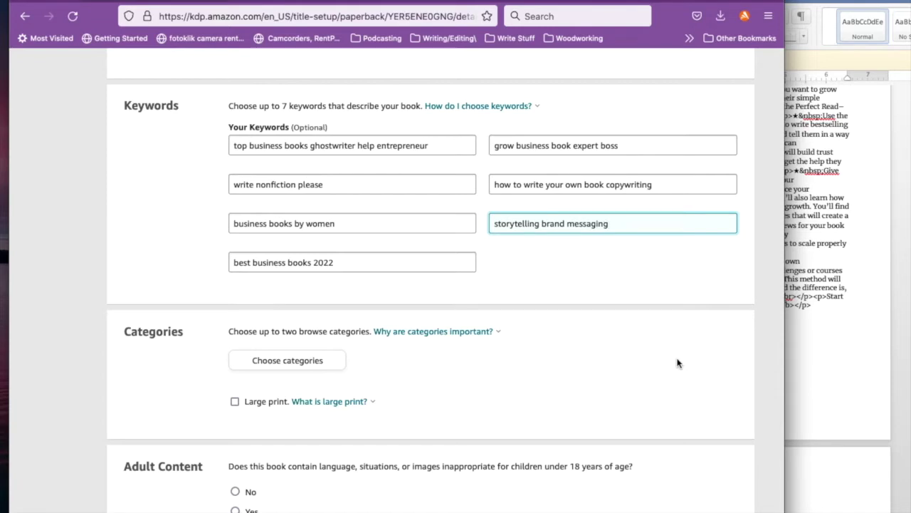
pyautogui.click(293, 361)
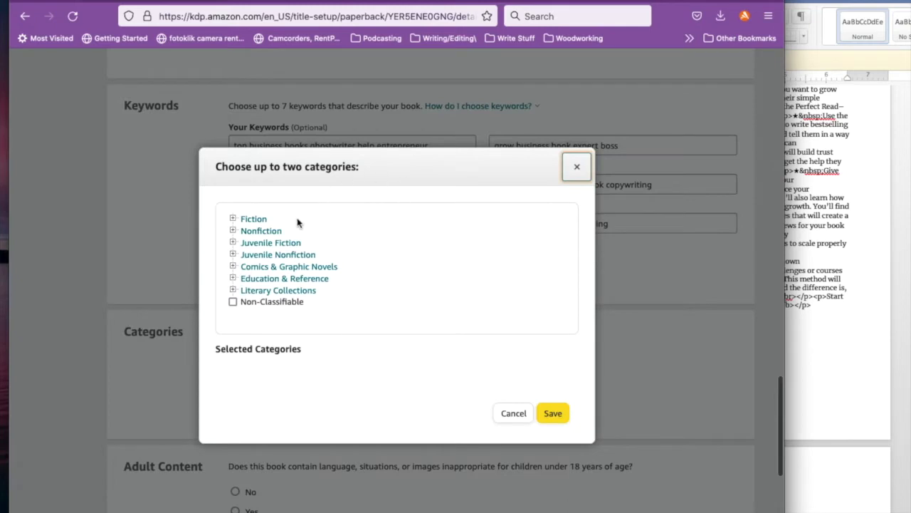
pyautogui.click(262, 230)
pyautogui.scroll(-10, 299, 267)
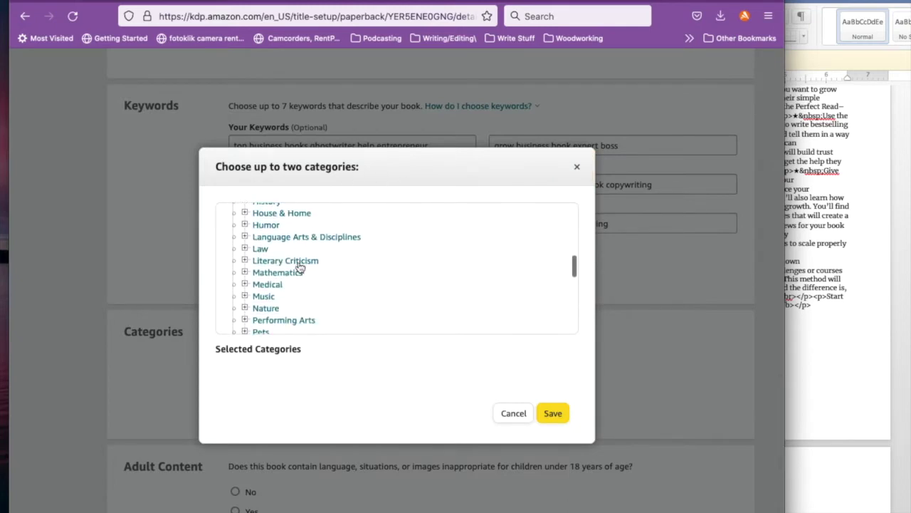
pyautogui.scroll(-5, 300, 266)
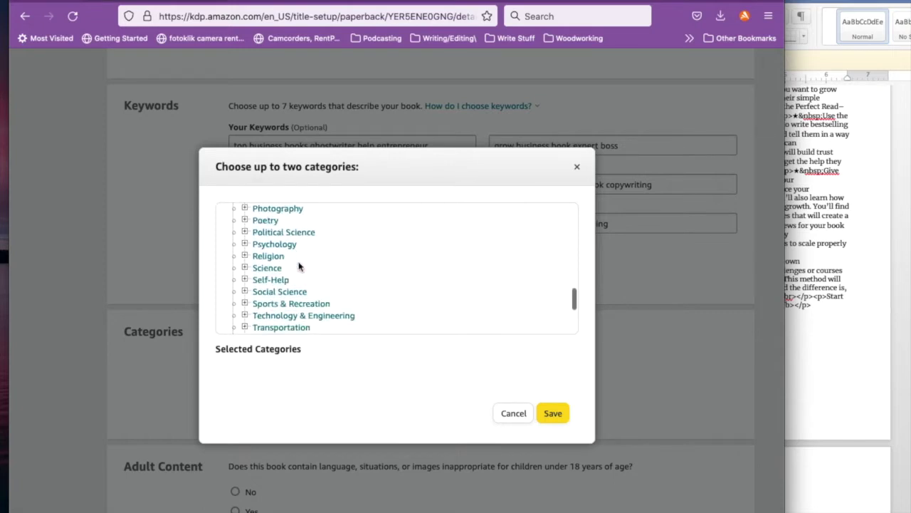
pyautogui.click(283, 279)
pyautogui.scroll(-2, 304, 284)
pyautogui.click(271, 232)
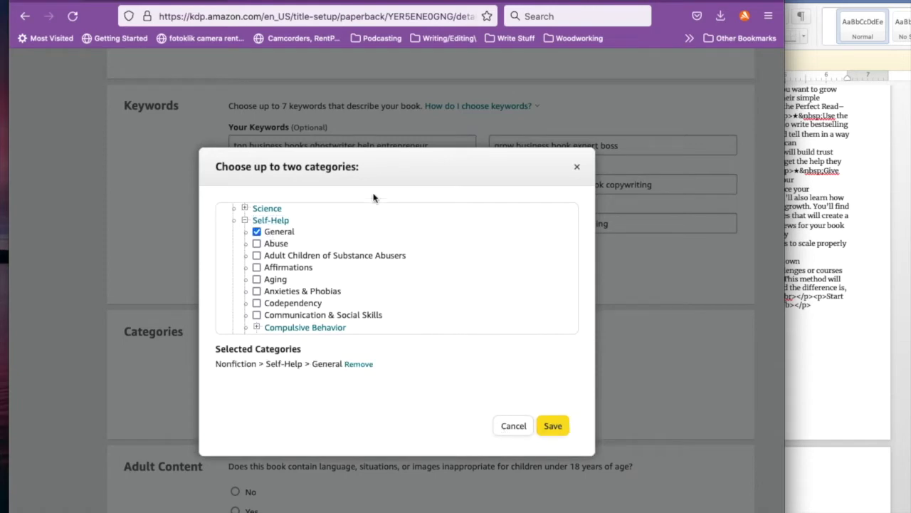
pyautogui.scroll(-8, 296, 285)
pyautogui.click(556, 426)
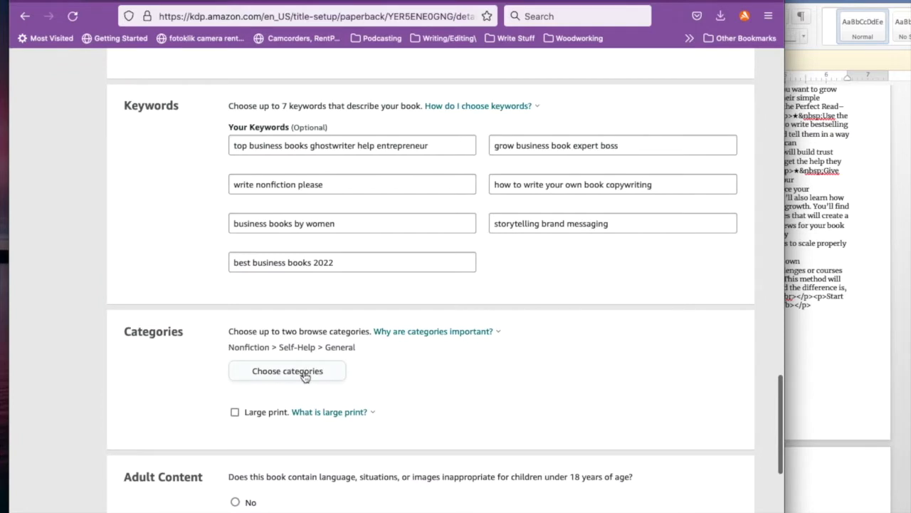
# Reopen the category selection and add Nonfiction > Business & Economics > Education as the second browse category
pyautogui.click(304, 373)
pyautogui.scroll(2, 340, 243)
pyautogui.scroll(4, 340, 243)
pyautogui.scroll(-1, 292, 247)
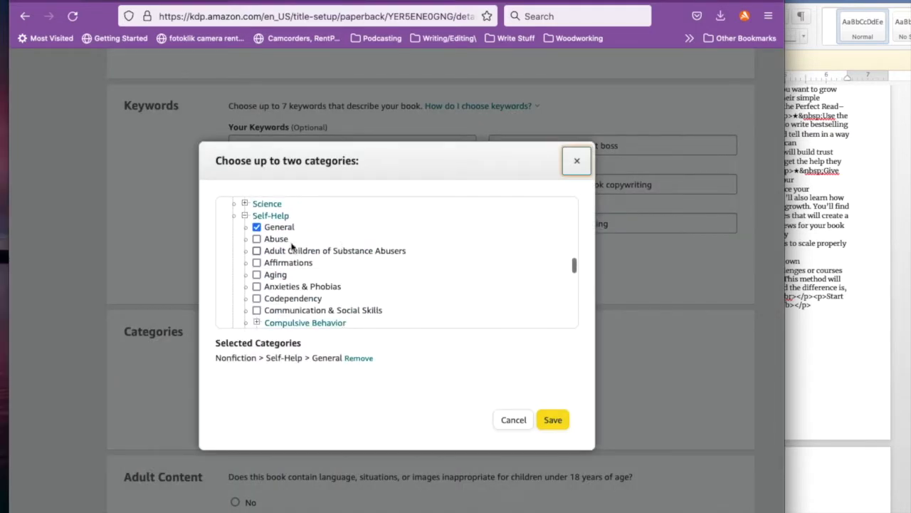
pyautogui.click(244, 216)
pyautogui.scroll(3, 423, 279)
pyautogui.scroll(6, 423, 279)
pyautogui.scroll(5, 423, 278)
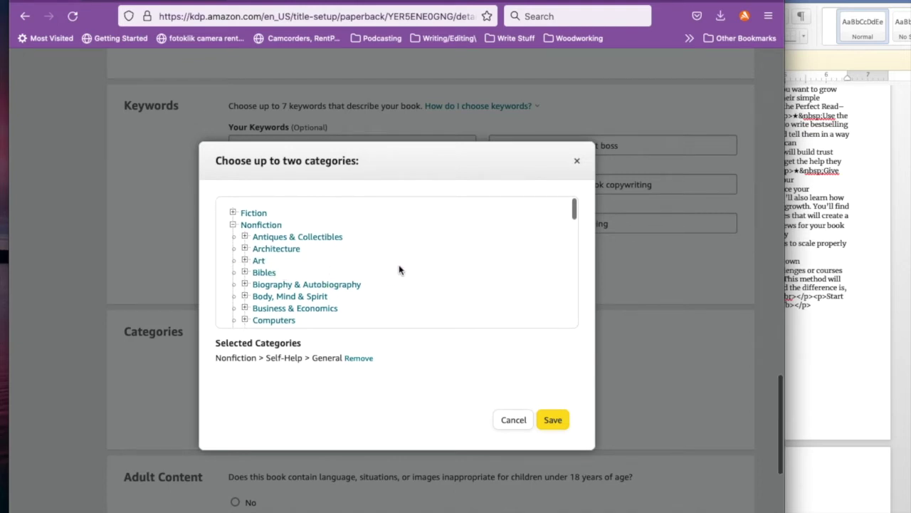
pyautogui.scroll(-2, 400, 270)
pyautogui.click(244, 249)
pyautogui.scroll(-5, 255, 262)
pyautogui.scroll(1, 257, 261)
pyautogui.click(256, 251)
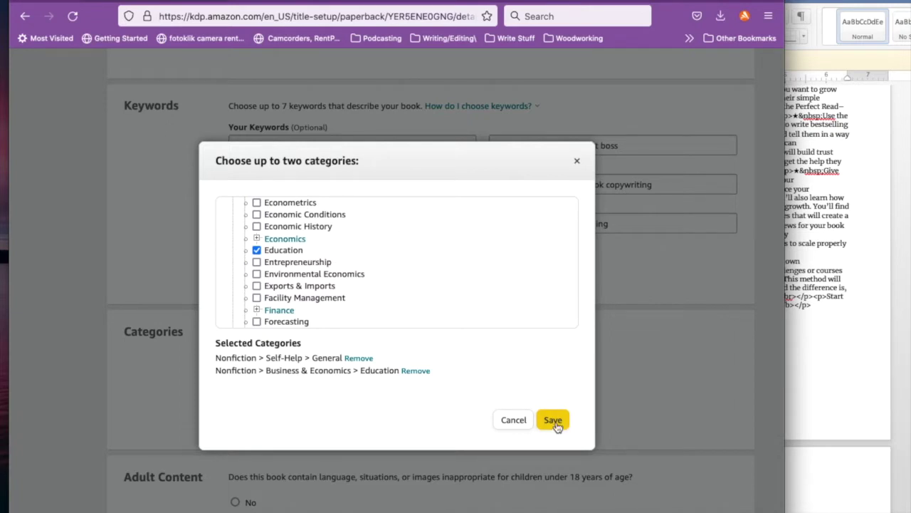
# Glance at the book information in the document and save the two chosen categories
pyautogui.click(817, 295)
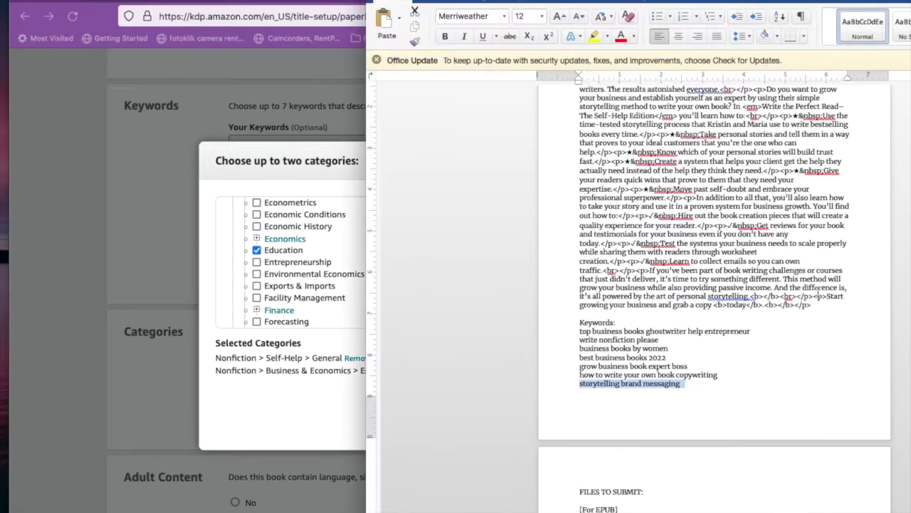
pyautogui.click(296, 390)
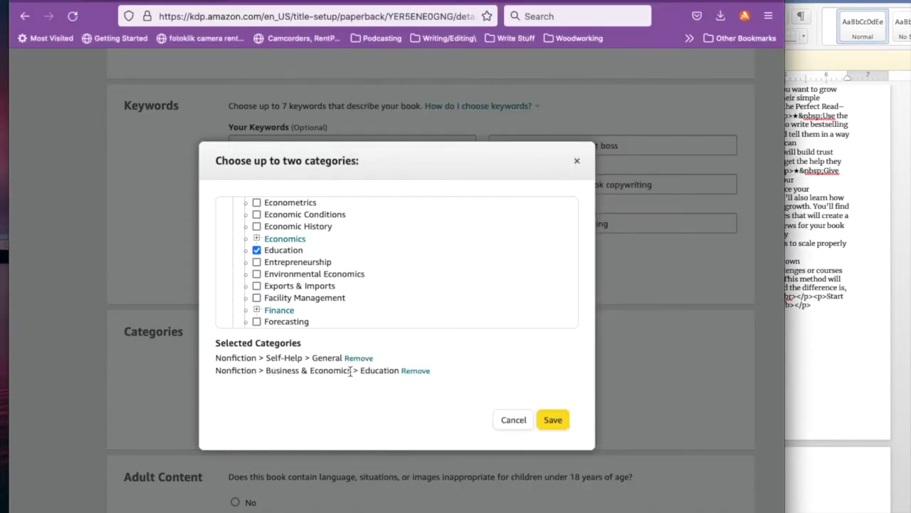
pyautogui.click(553, 420)
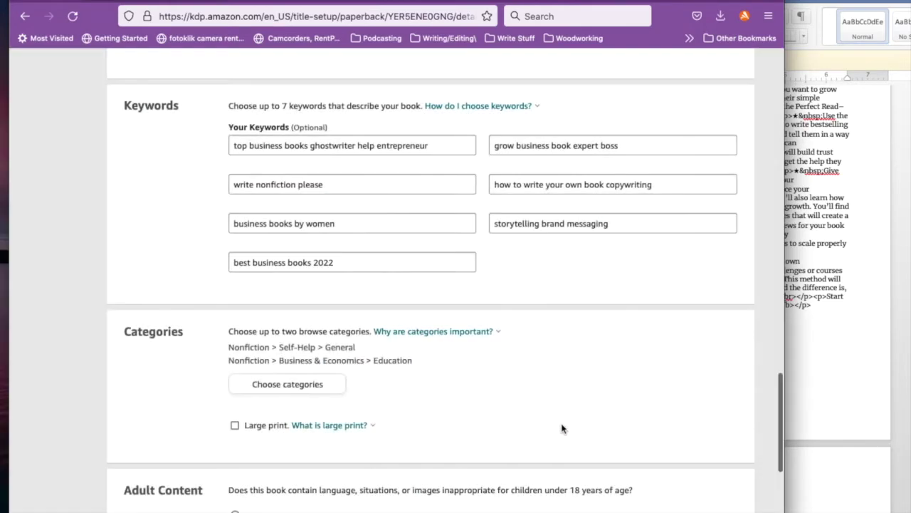
# Answer No to the adult content question, then save the paperback details and continue to the content stage
pyautogui.scroll(-5, 596, 413)
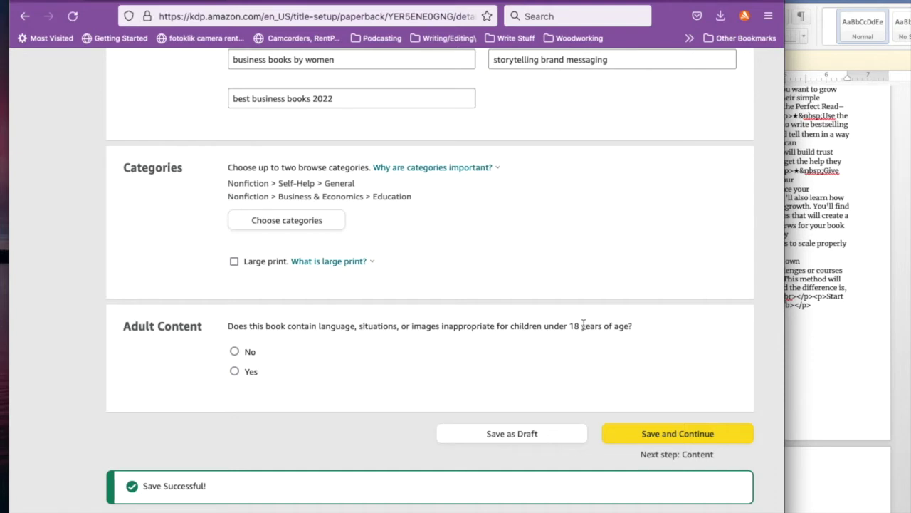
pyautogui.click(235, 351)
pyautogui.click(686, 437)
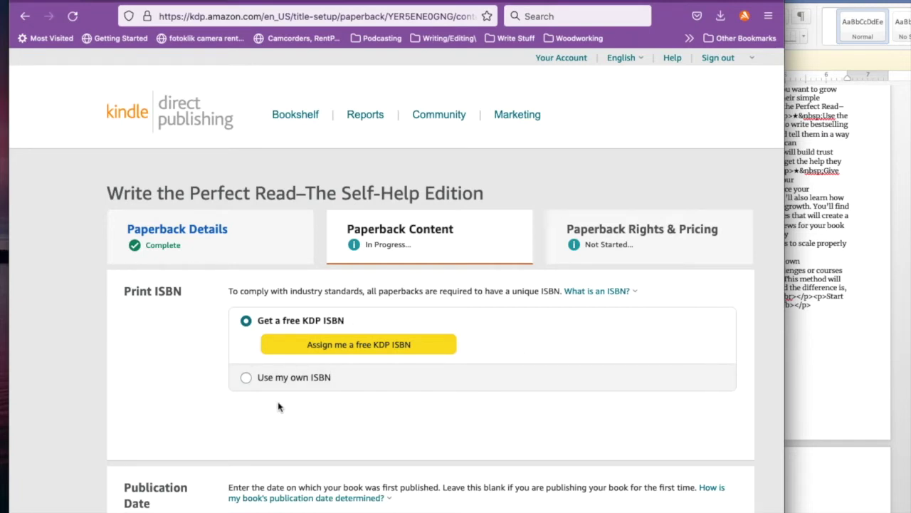
pyautogui.click(246, 379)
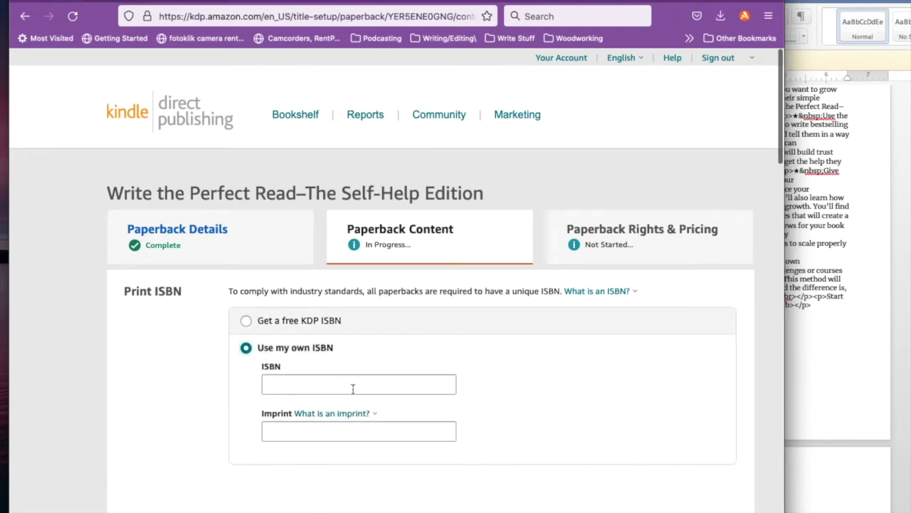
pyautogui.click(856, 349)
pyautogui.scroll(-10, 815, 378)
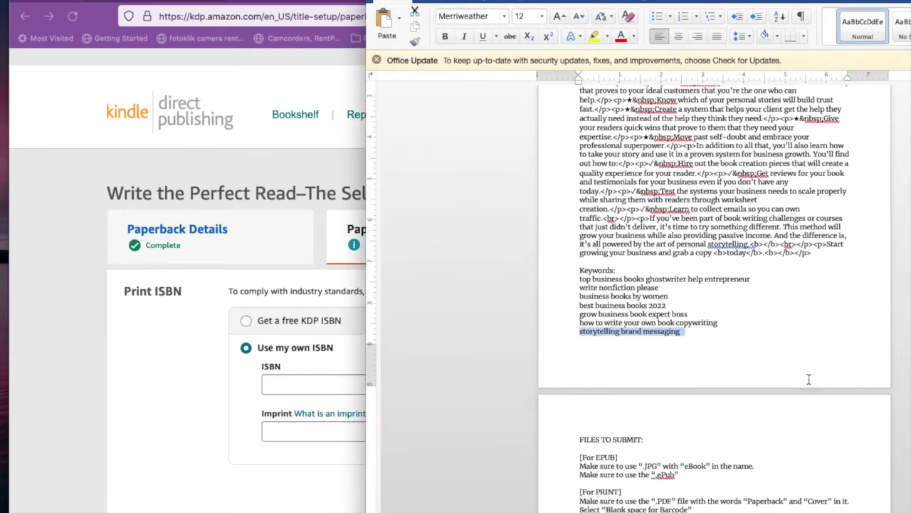
pyautogui.scroll(20, 809, 379)
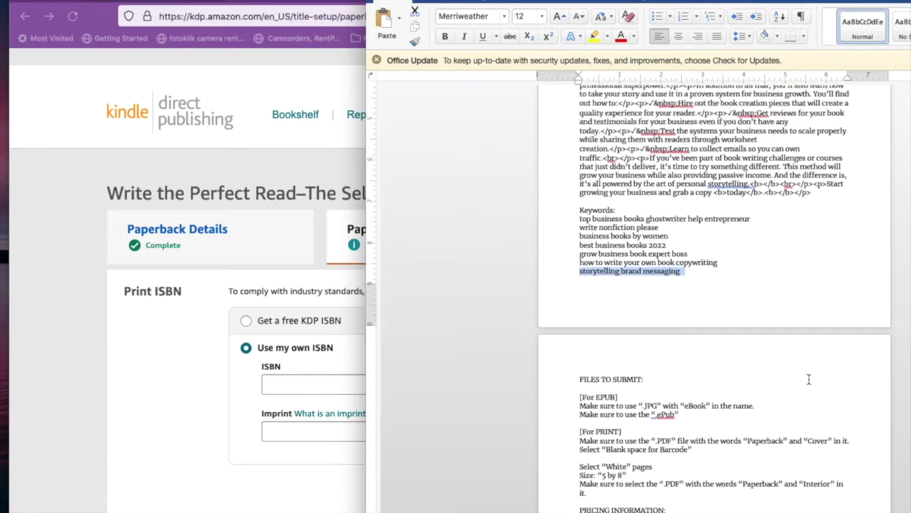
pyautogui.scroll(3, 809, 378)
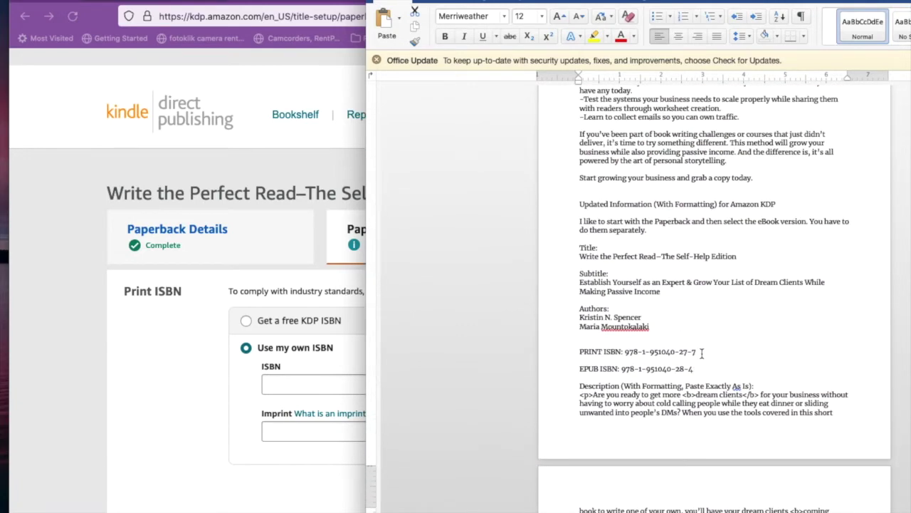
pyautogui.moveTo(697, 352); pyautogui.dragTo(626, 354)
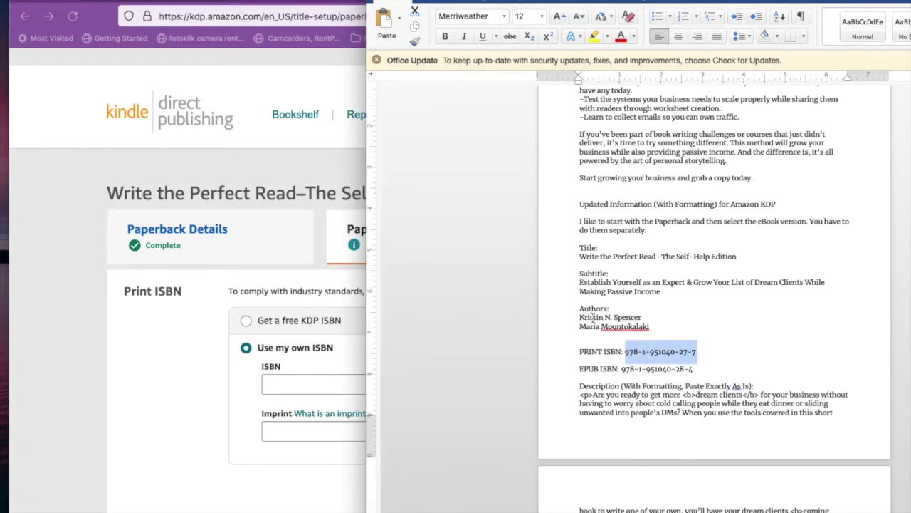
pyautogui.click(297, 387)
pyautogui.click(301, 381)
pyautogui.press('super+v')
pyautogui.click(308, 427)
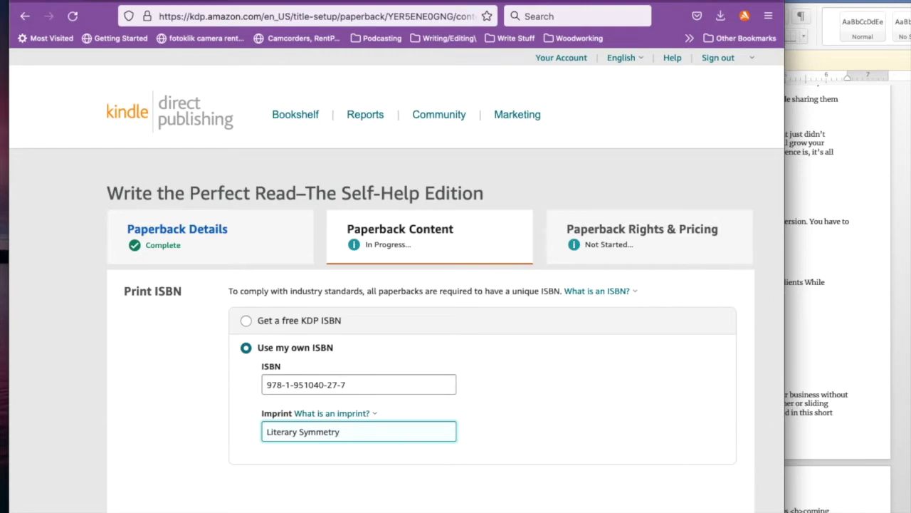
# Set the paperback's publication date to 03/18/2022
pyautogui.click(579, 429)
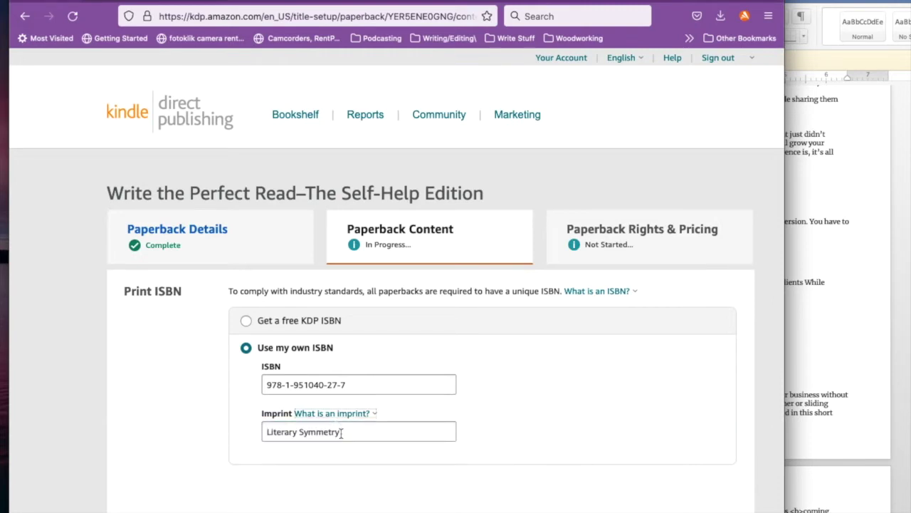
pyautogui.scroll(-5, 559, 424)
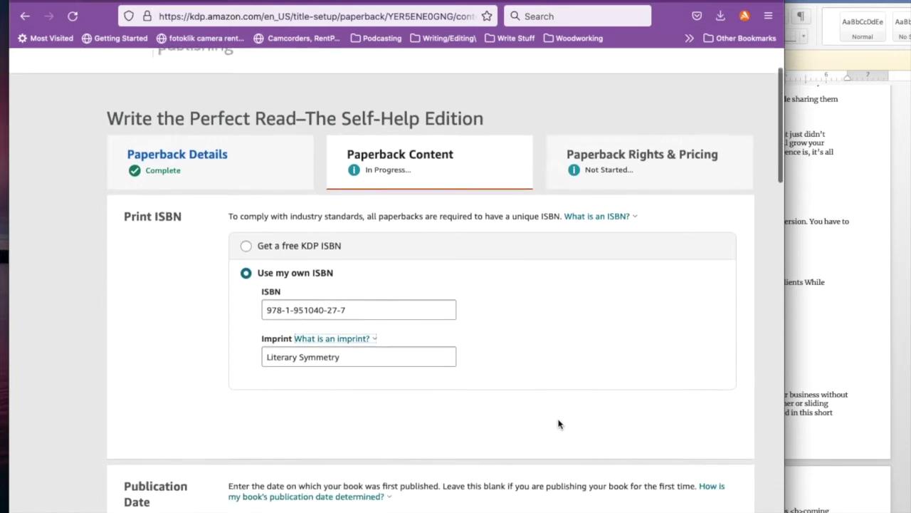
pyautogui.scroll(-3, 558, 424)
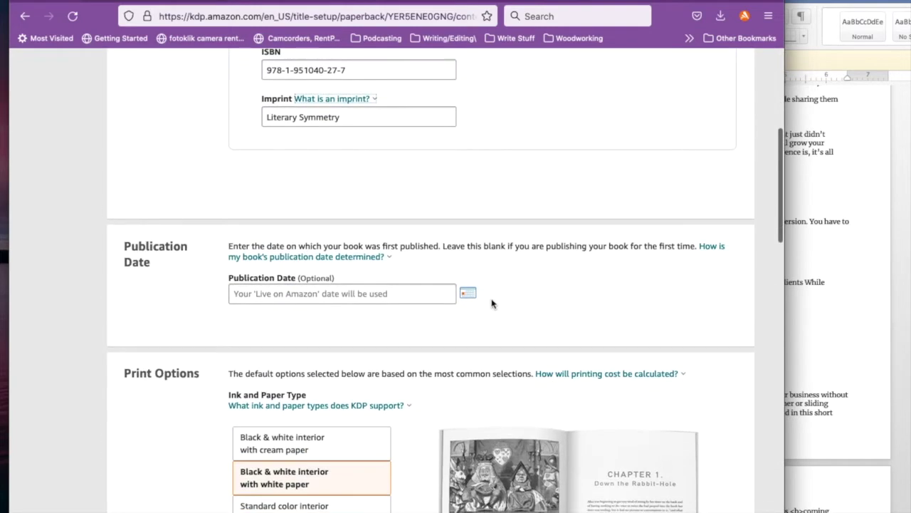
pyautogui.click(469, 297)
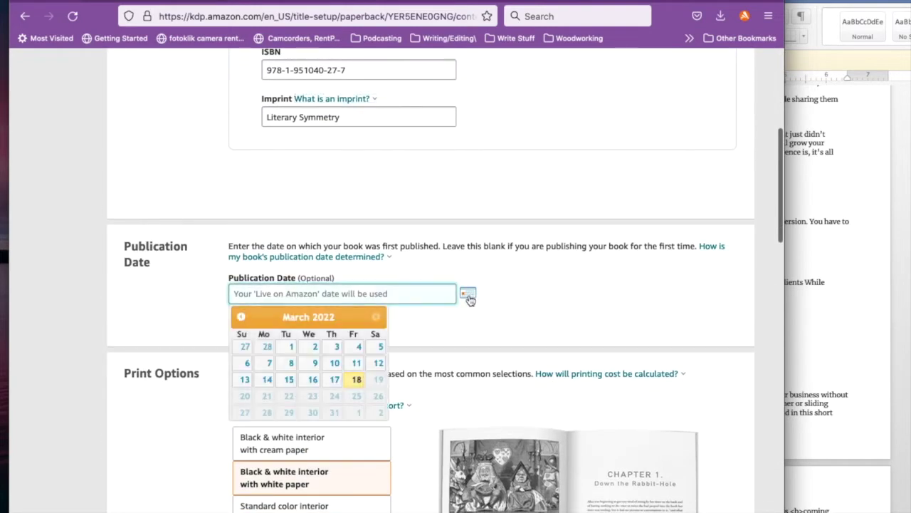
pyautogui.click(356, 379)
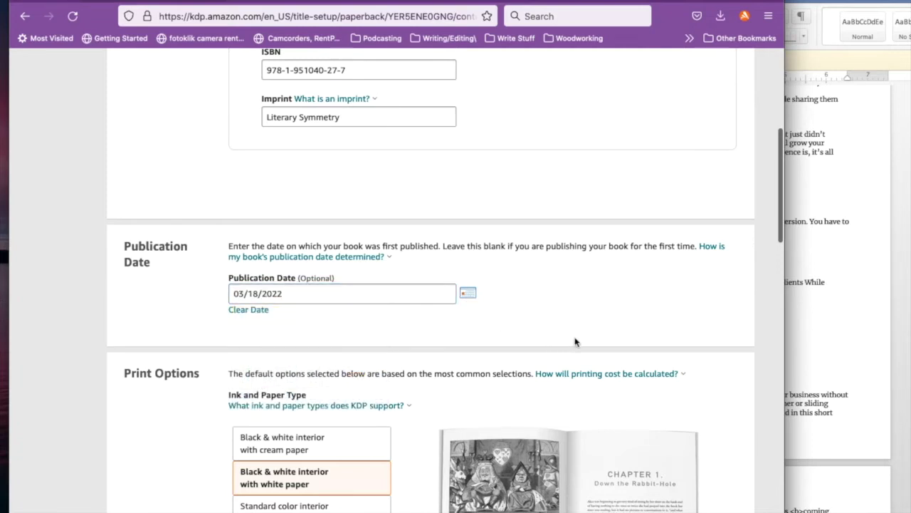
pyautogui.click(467, 278)
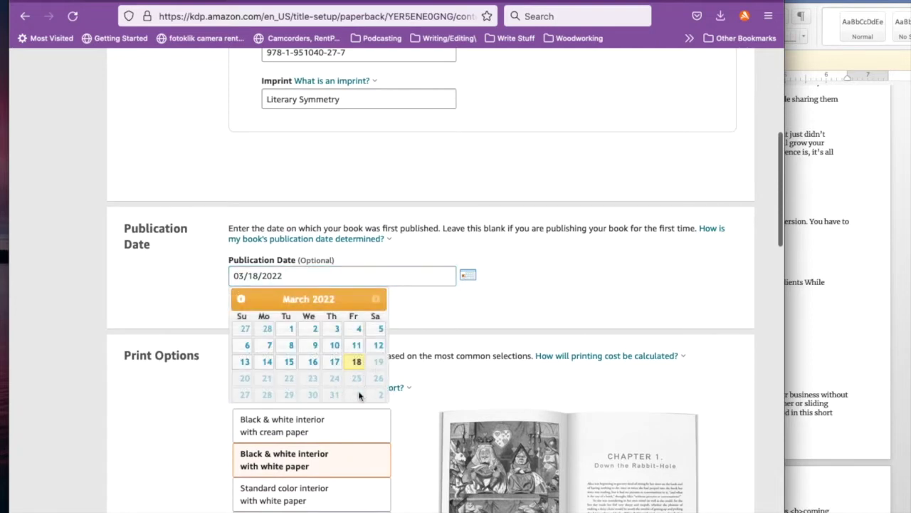
pyautogui.click(550, 290)
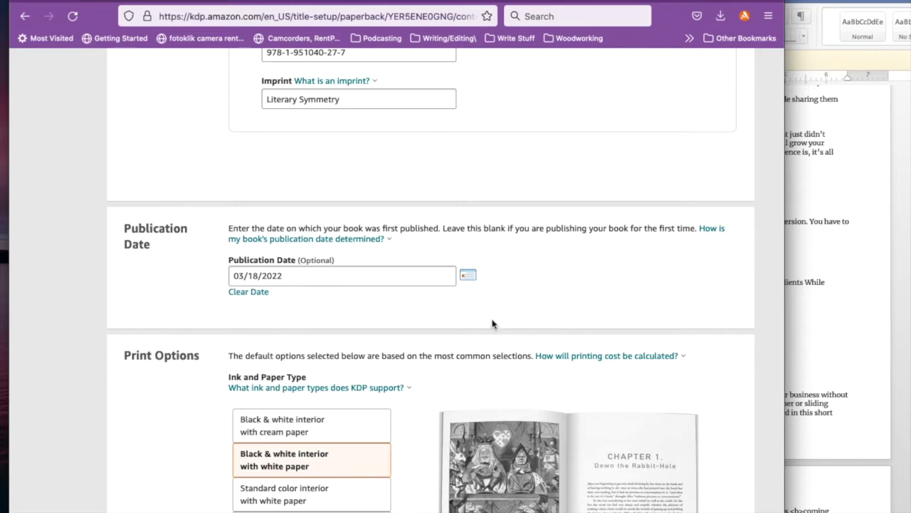
# Change the paperback's trim size to 5 x 8 in under the print options
pyautogui.scroll(-3, 493, 324)
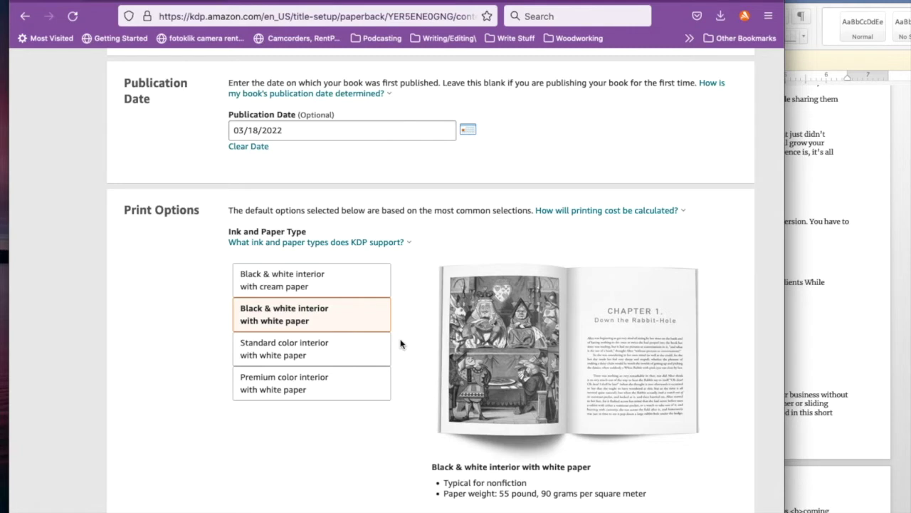
pyautogui.scroll(-2, 401, 344)
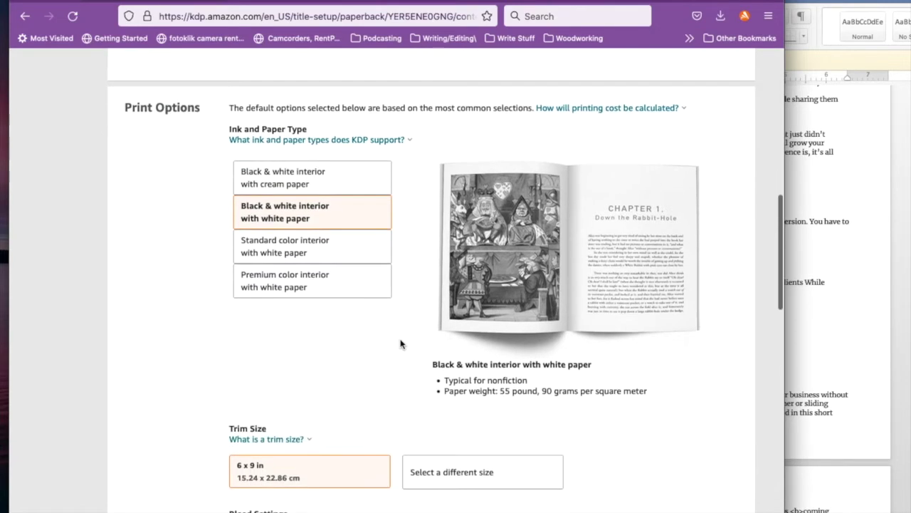
pyautogui.scroll(-3, 400, 344)
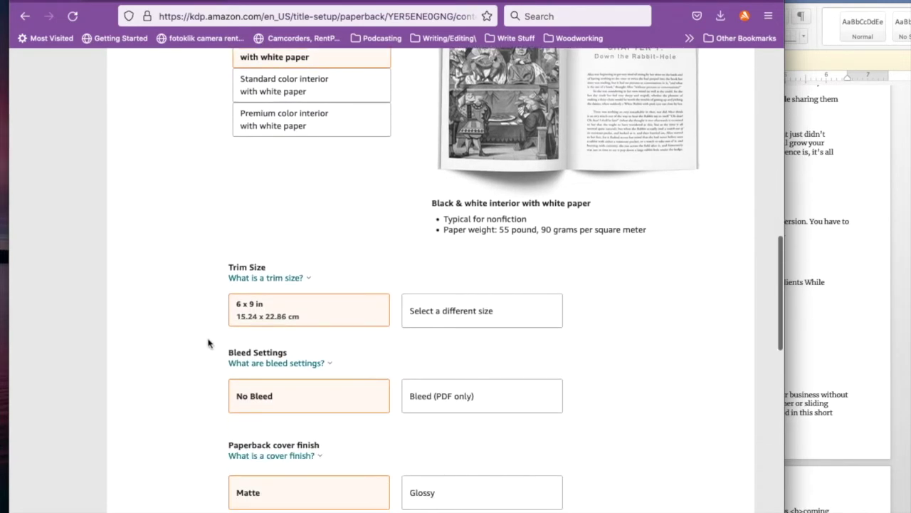
pyautogui.click(445, 321)
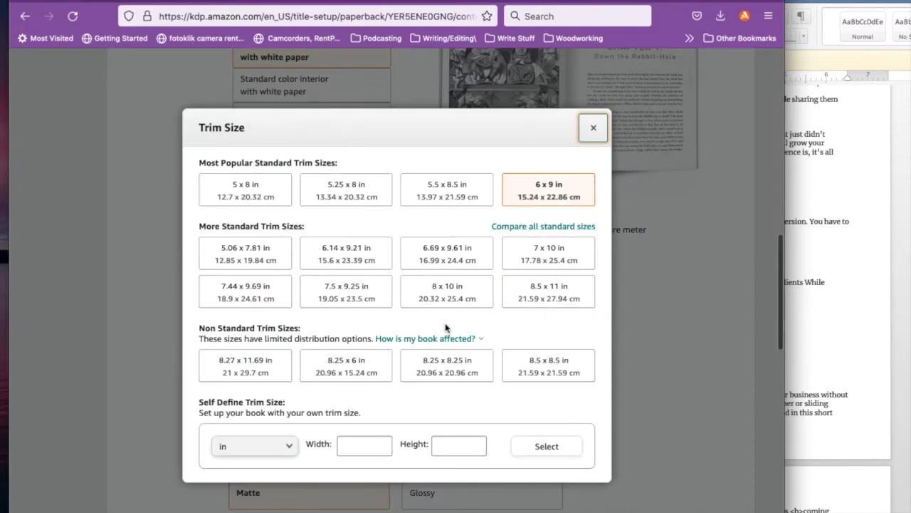
pyautogui.click(257, 201)
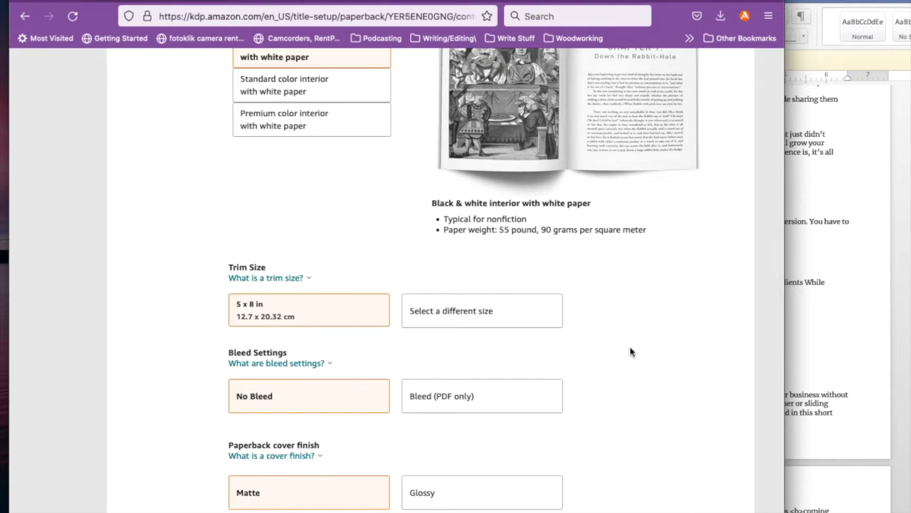
# Set the paperback cover finish to Glossy
pyautogui.scroll(-2, 630, 351)
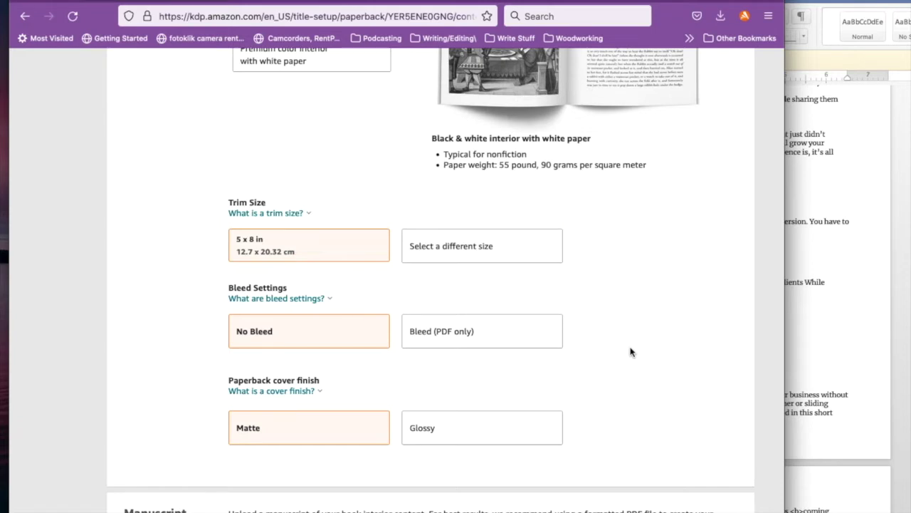
pyautogui.scroll(-2, 630, 351)
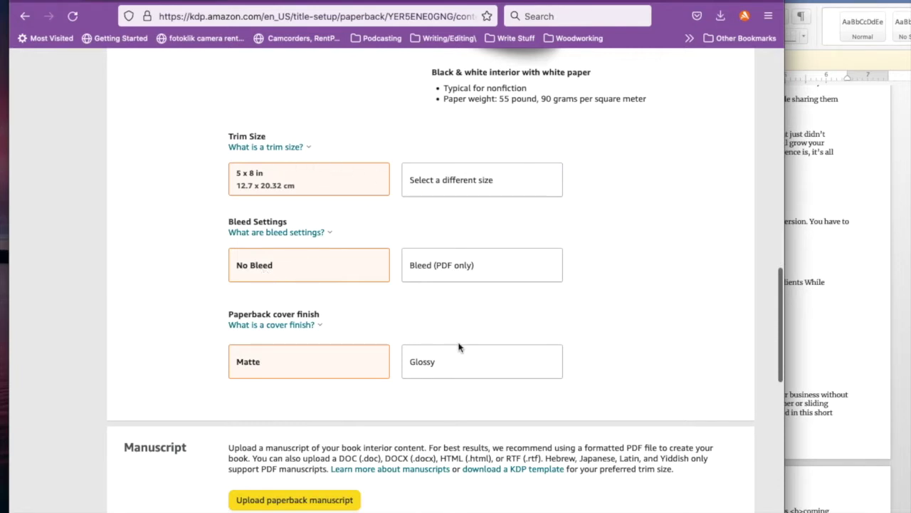
pyautogui.scroll(-2, 459, 347)
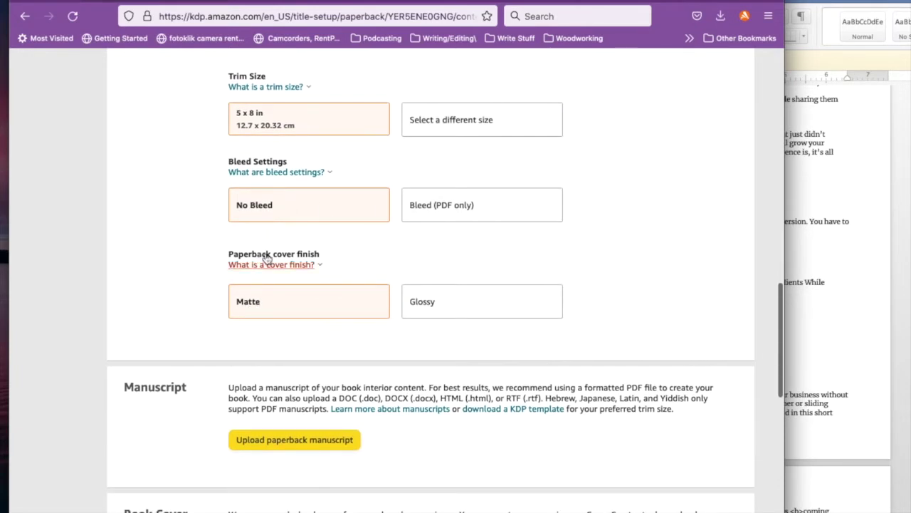
pyautogui.click(467, 309)
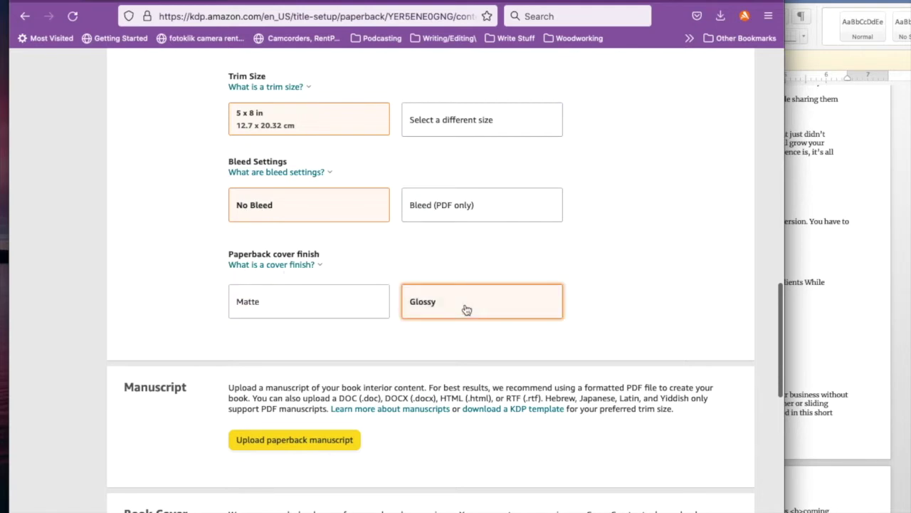
# Upload WTPR-SH Paperback Interior.pdf from the WTPR - Self-Help folder on the LS BKUP drive as the paperback manuscript
pyautogui.scroll(-5, 467, 377)
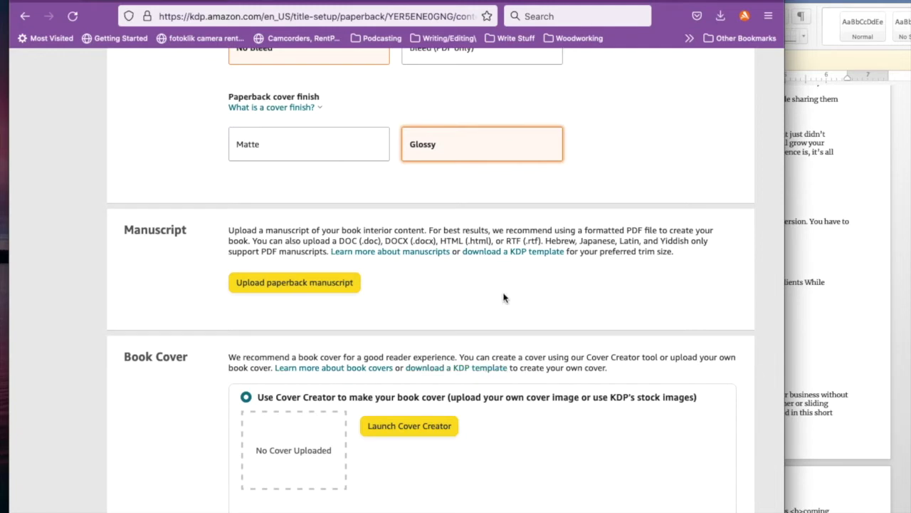
pyautogui.click(315, 284)
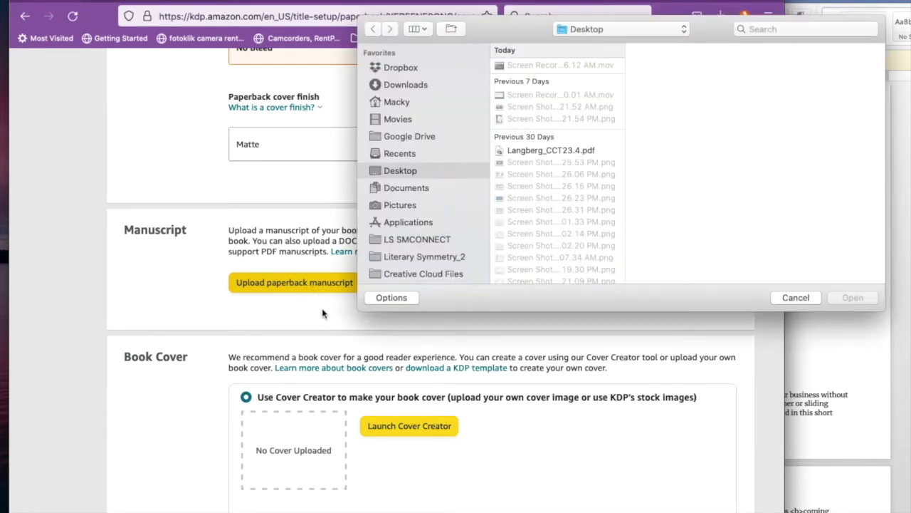
pyautogui.scroll(-5, 431, 225)
pyautogui.click(415, 206)
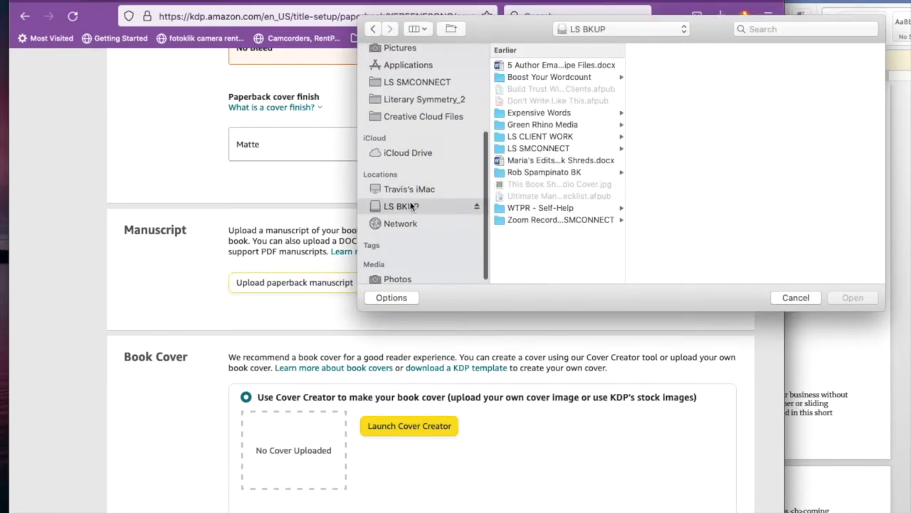
pyautogui.click(535, 208)
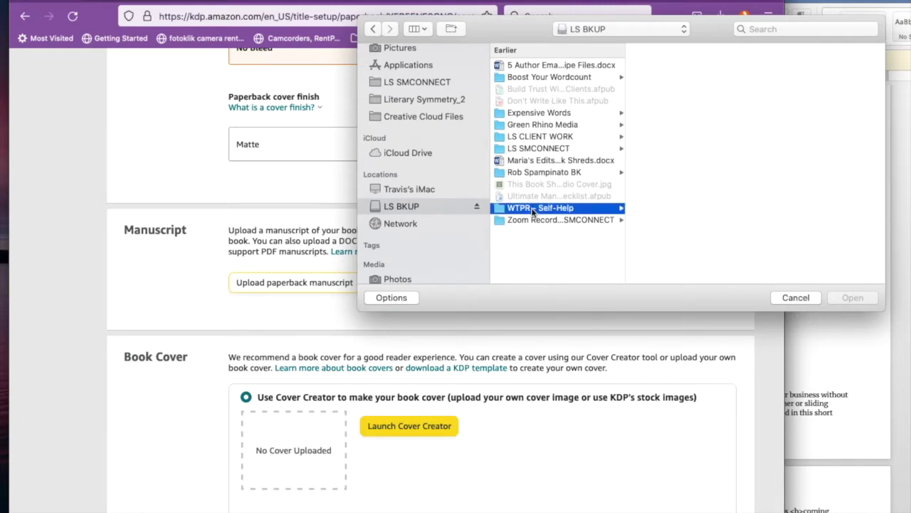
pyautogui.scroll(-10, 717, 226)
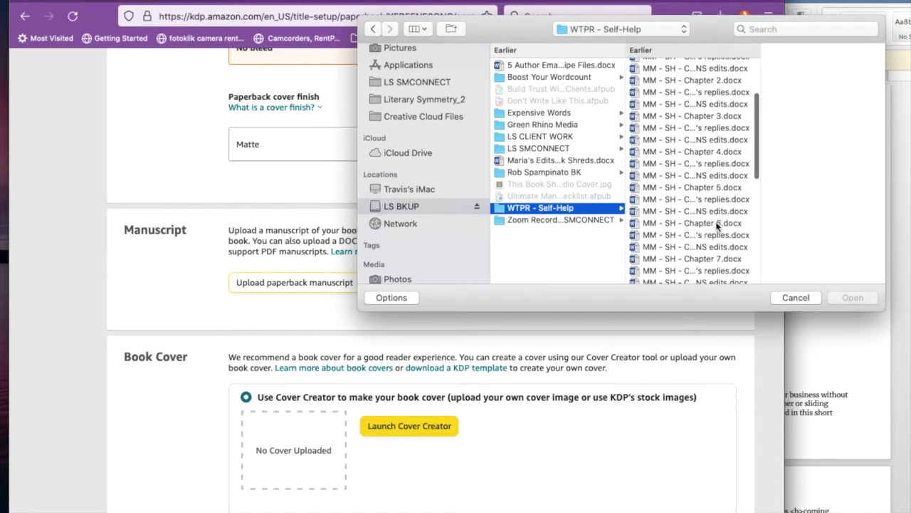
pyautogui.scroll(-8, 717, 227)
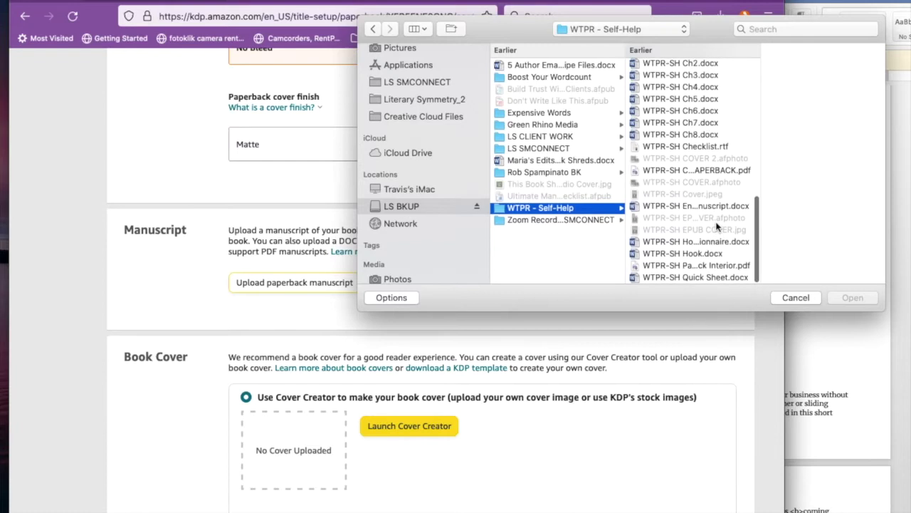
pyautogui.click(693, 255)
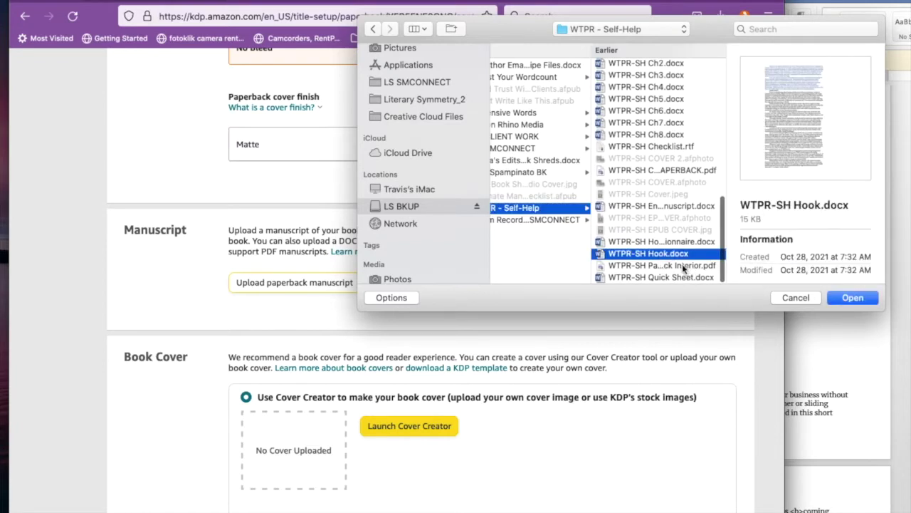
pyautogui.click(689, 266)
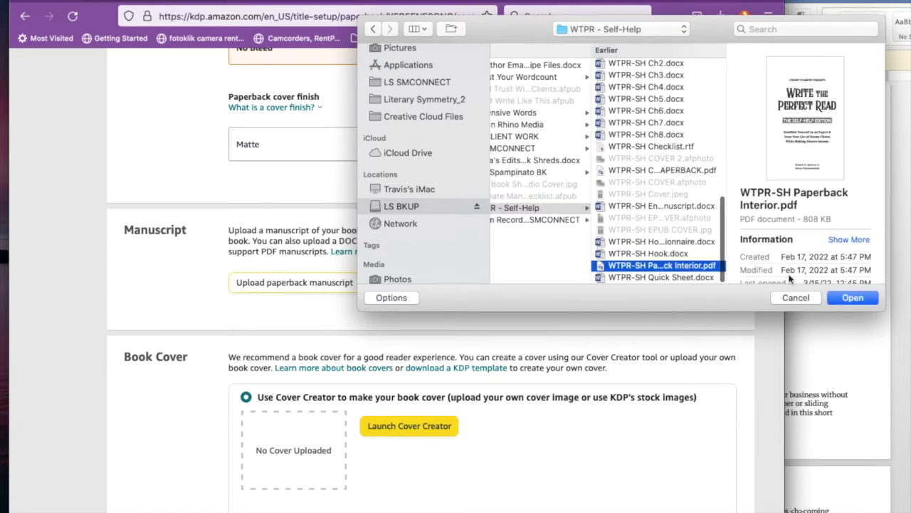
pyautogui.click(853, 298)
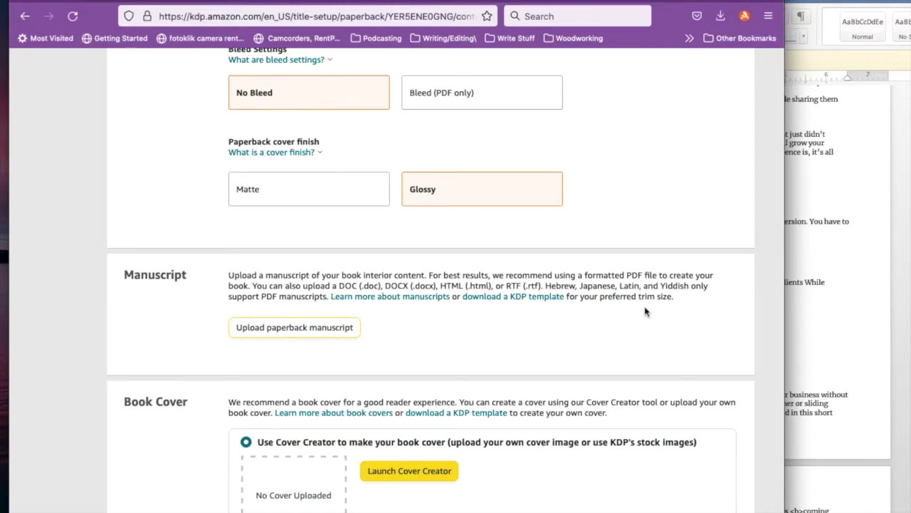
# Choose to upload an existing print-ready cover and upload WTPR-SH COVER PAPERBACK.pdf, leaving the included-barcode option unticked
pyautogui.scroll(-4, 644, 311)
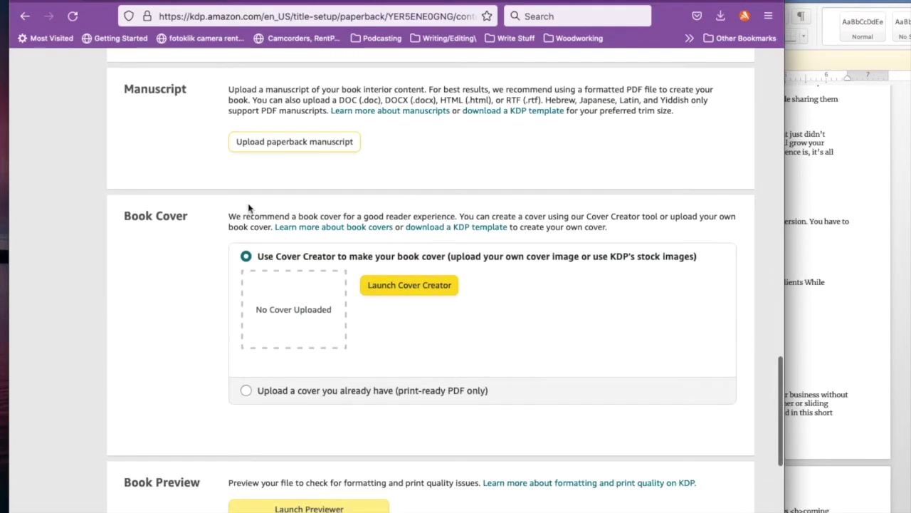
pyautogui.click(246, 393)
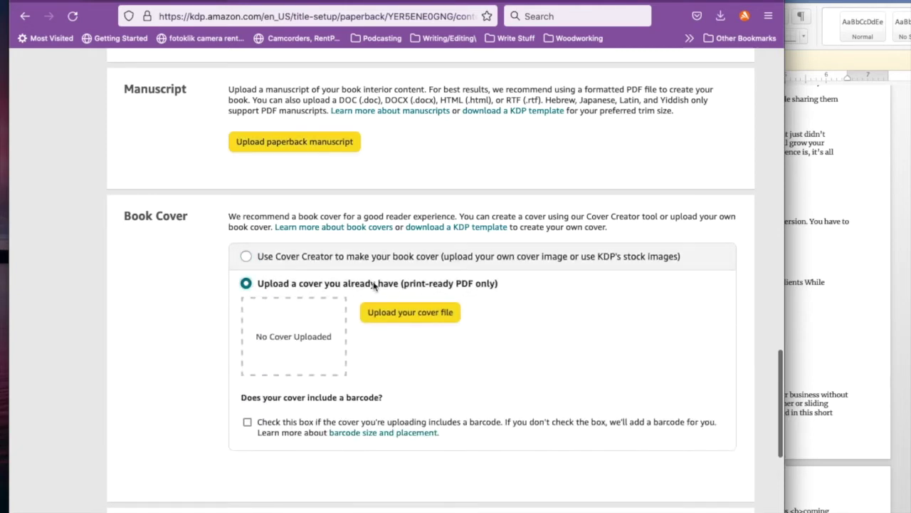
pyautogui.click(423, 321)
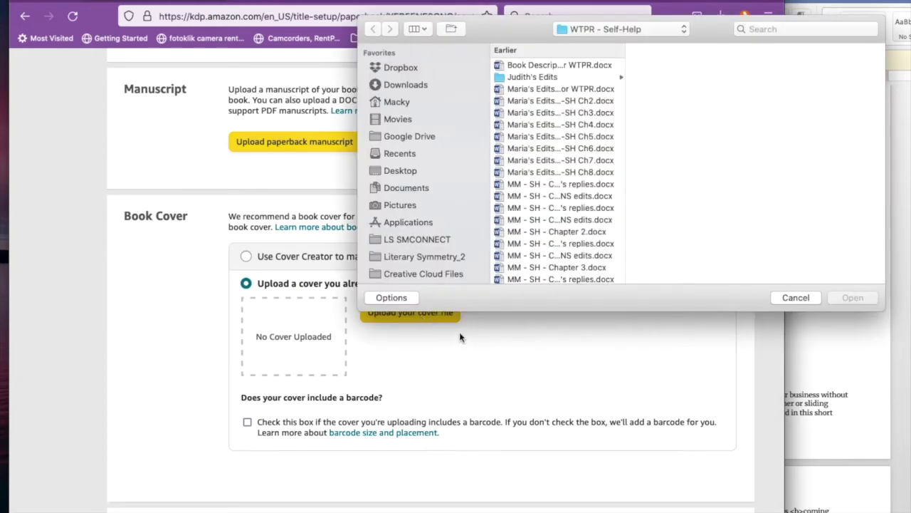
pyautogui.scroll(-5, 587, 222)
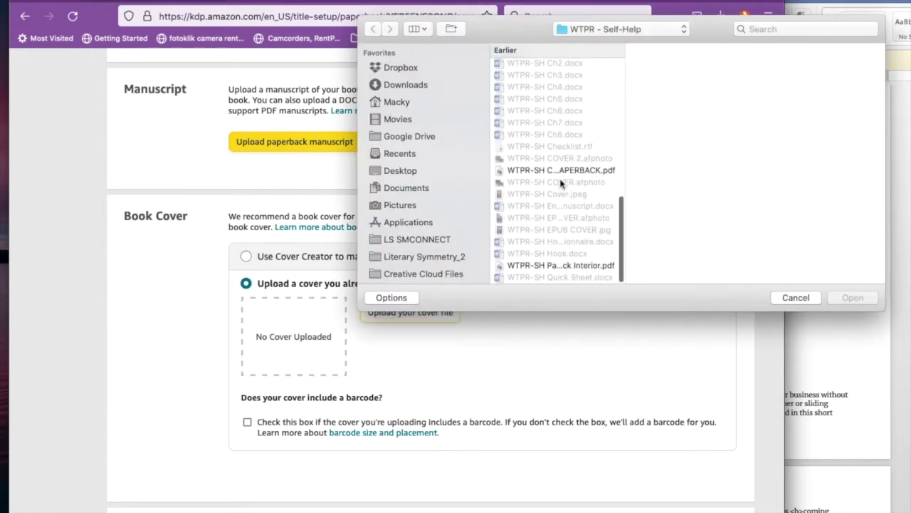
pyautogui.click(551, 170)
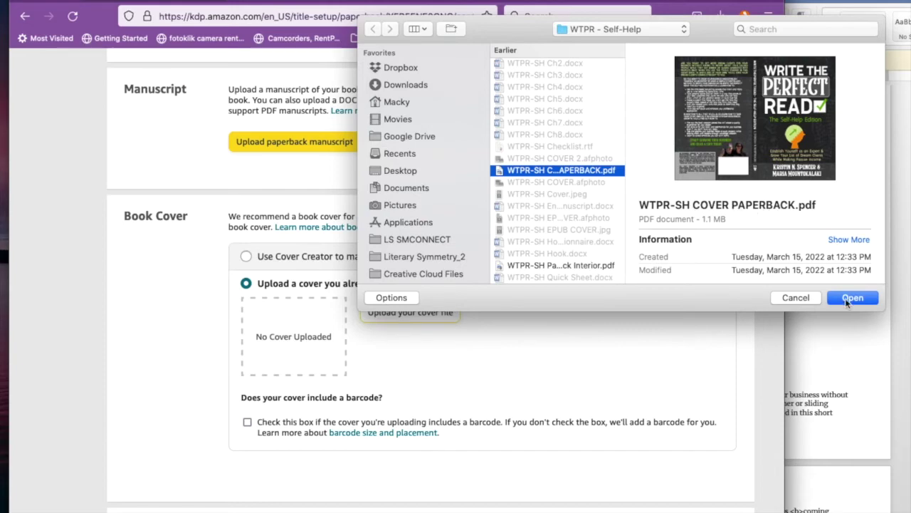
pyautogui.click(851, 298)
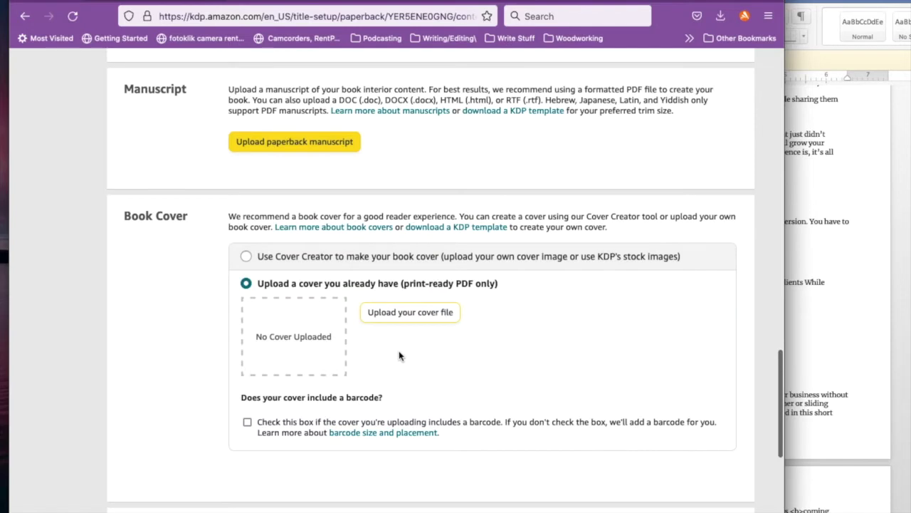
pyautogui.click(248, 423)
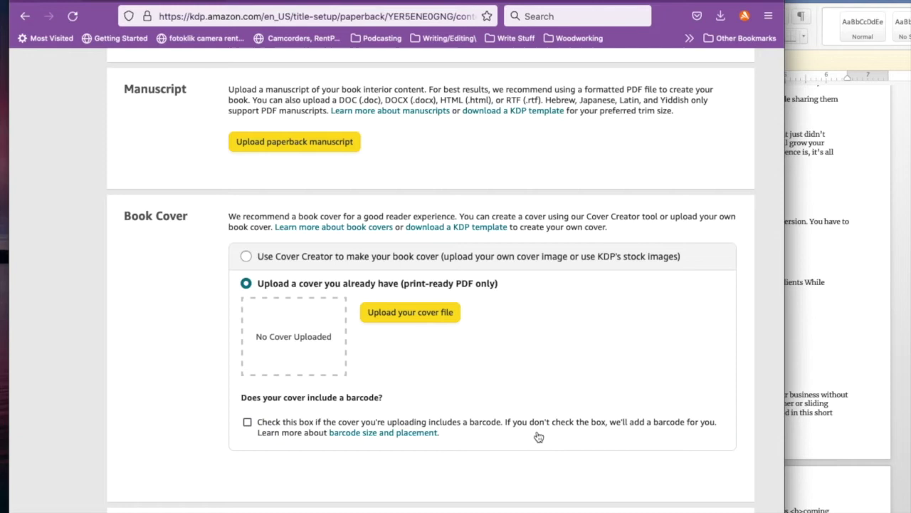
pyautogui.scroll(-1, 538, 437)
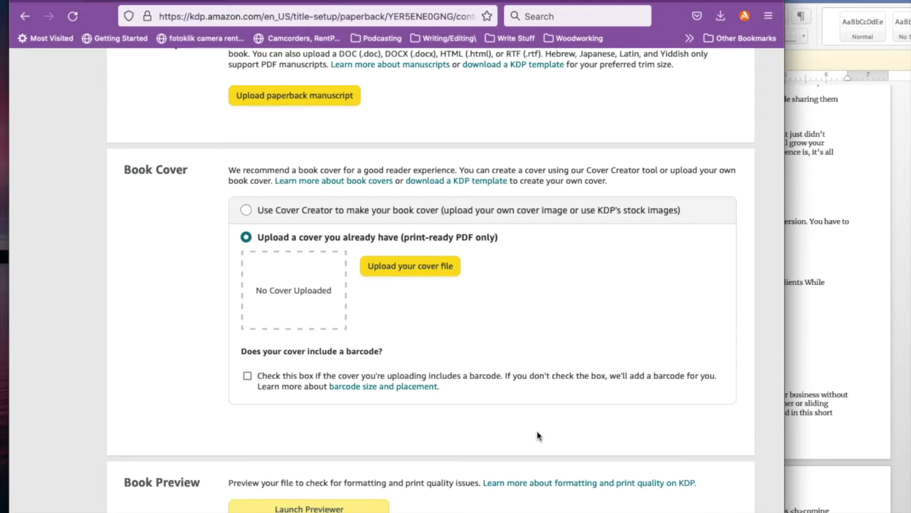
pyautogui.scroll(-1, 539, 437)
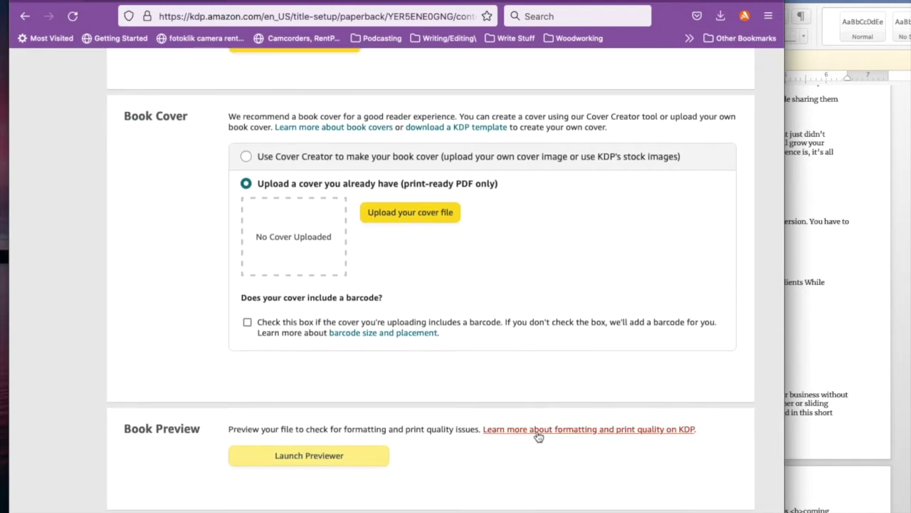
pyautogui.scroll(-2, 539, 436)
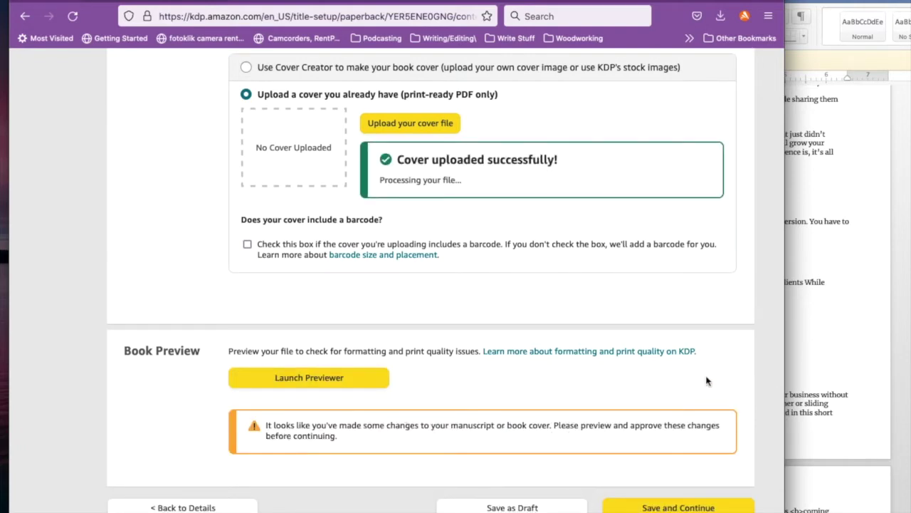
# Enlarge the browser window to meet the previewer's size requirement and launch the print previewer for the paperback
pyautogui.click(332, 377)
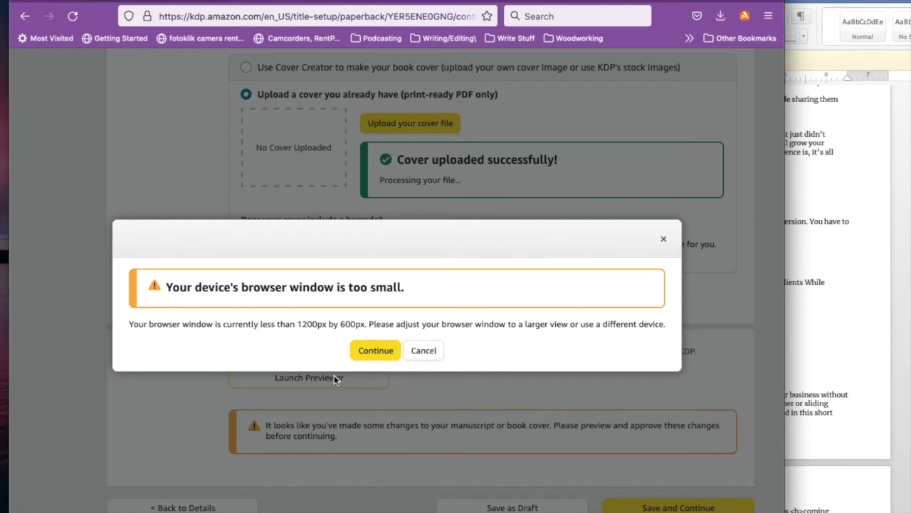
pyautogui.click(363, 352)
pyautogui.hotkey('ctrl', 'alt', 'Return')
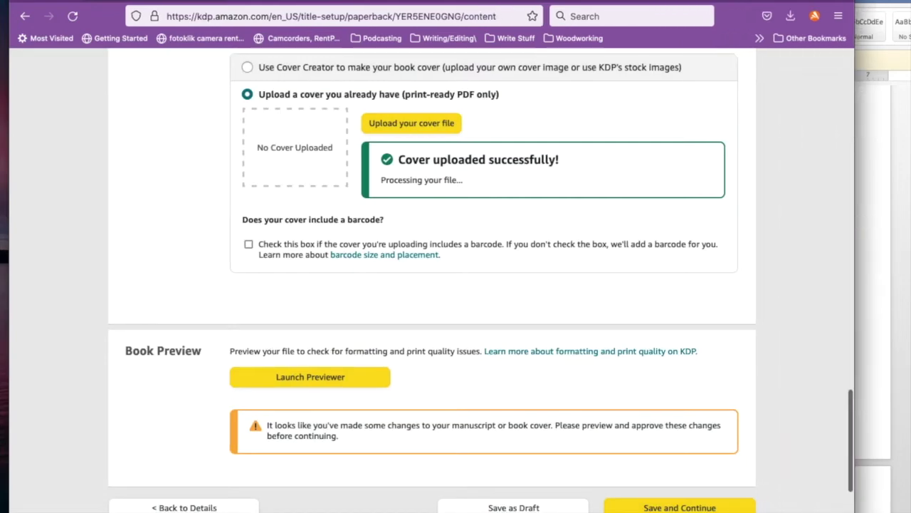
pyautogui.click(363, 379)
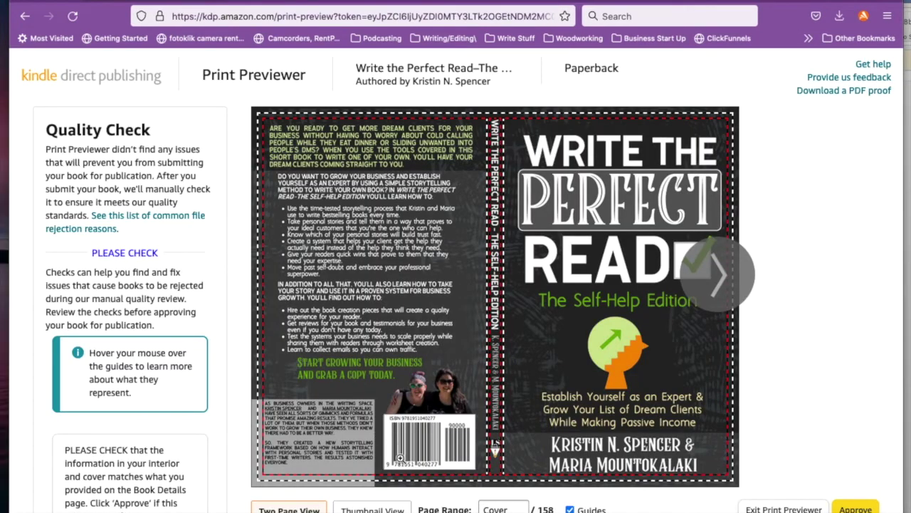
# Examine the cover, its barcode area, the front matter and the opening chapter pages in the print previewer
pyautogui.moveTo(400, 457)
pyautogui.moveTo(467, 447)
pyautogui.click(717, 274)
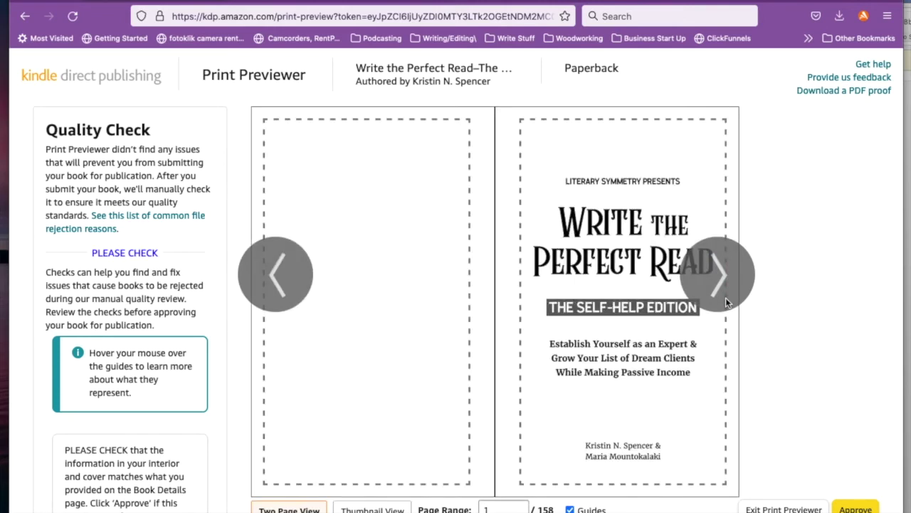
pyautogui.click(726, 296)
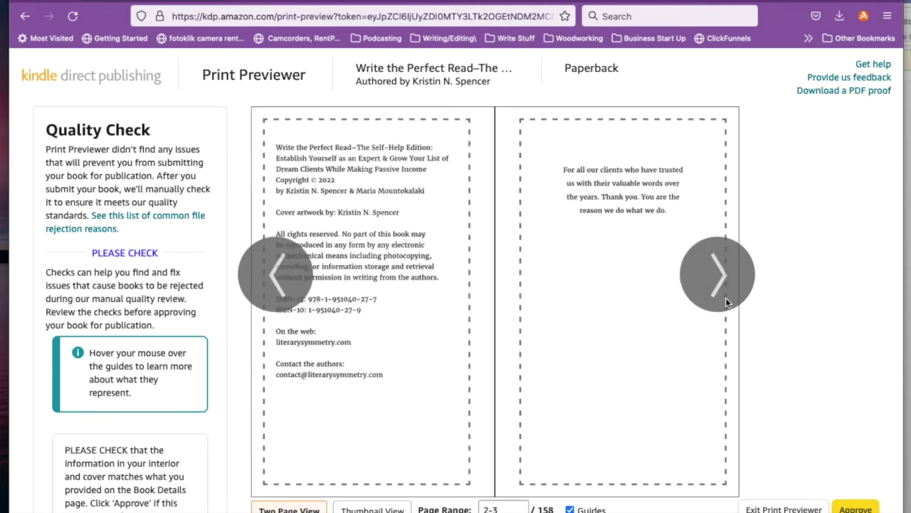
pyautogui.click(725, 297)
pyautogui.click(726, 297)
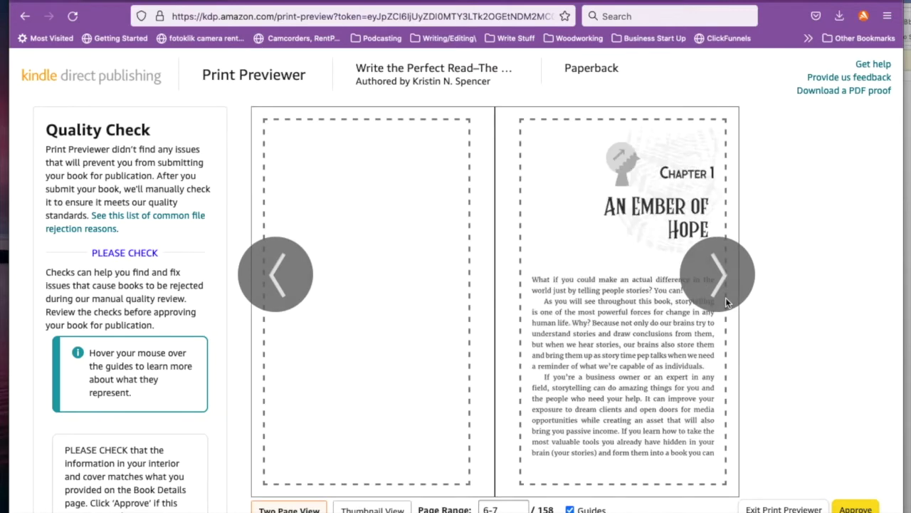
pyautogui.click(725, 297)
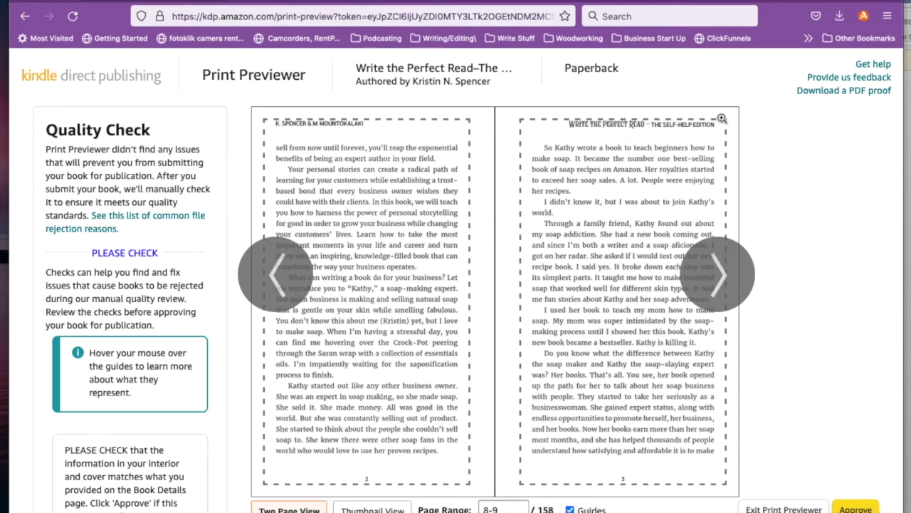
pyautogui.click(717, 267)
pyautogui.click(722, 278)
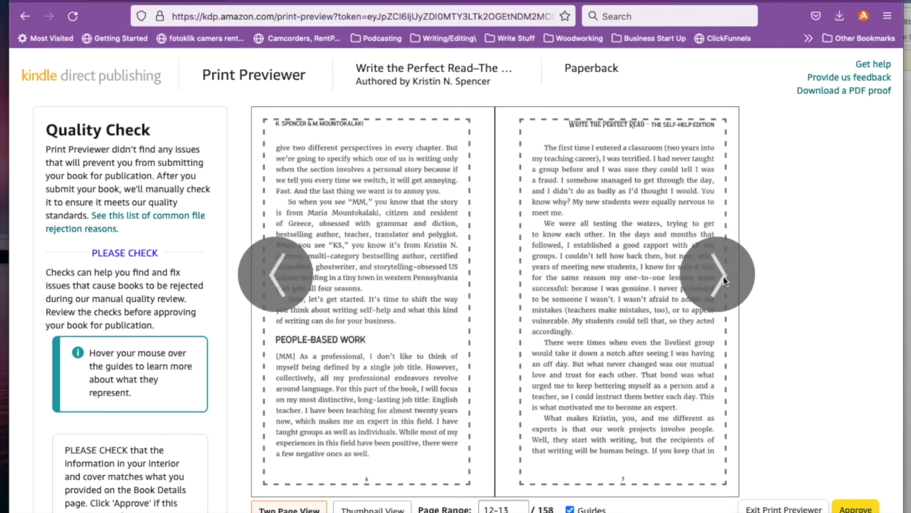
pyautogui.click(722, 279)
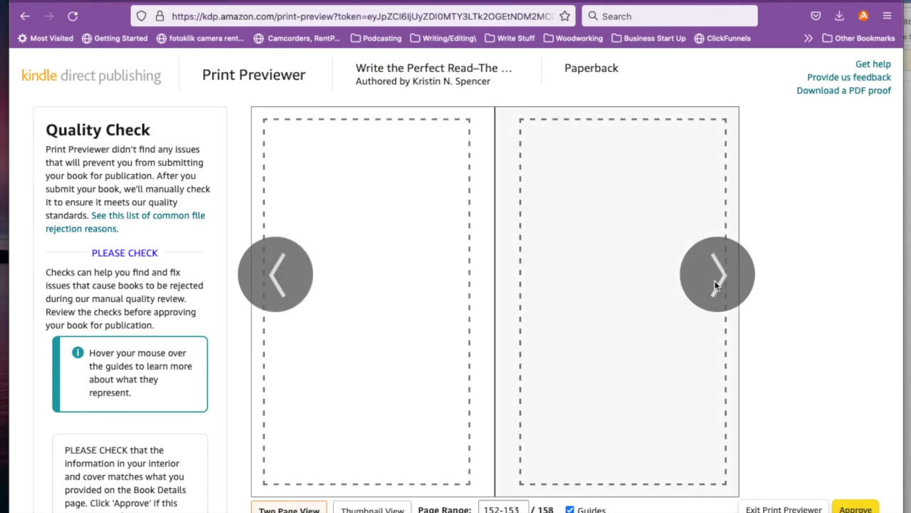
# Check the acknowledgments, About the Authors and final pages of the book, and approve the print preview
pyautogui.click(717, 284)
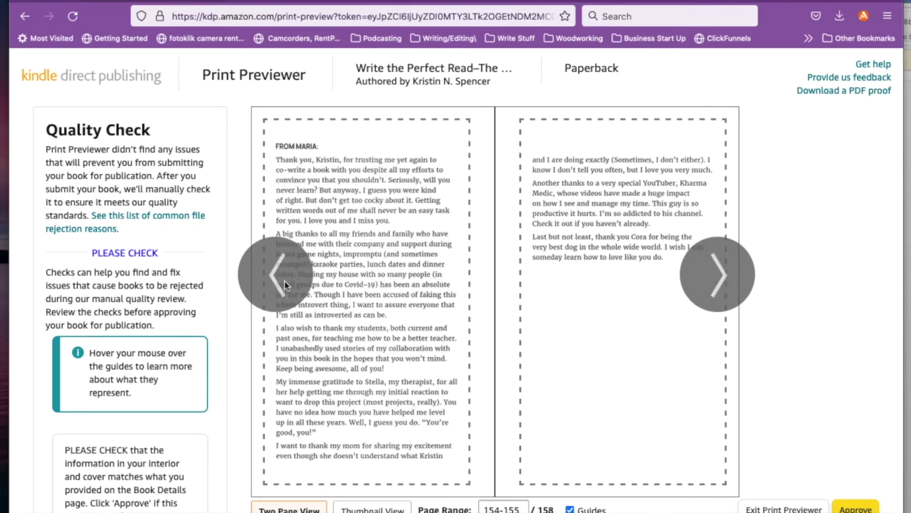
pyautogui.click(310, 278)
pyautogui.click(744, 290)
pyautogui.click(732, 291)
pyautogui.click(731, 290)
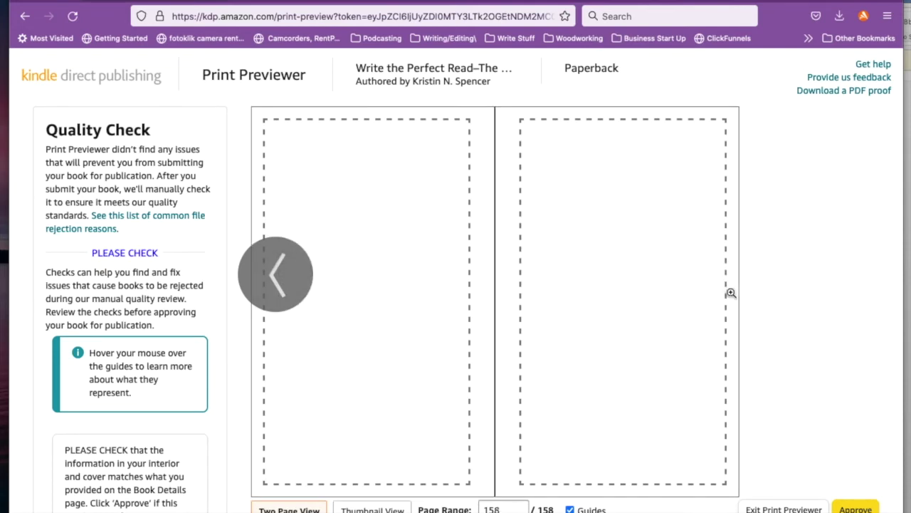
pyautogui.click(277, 274)
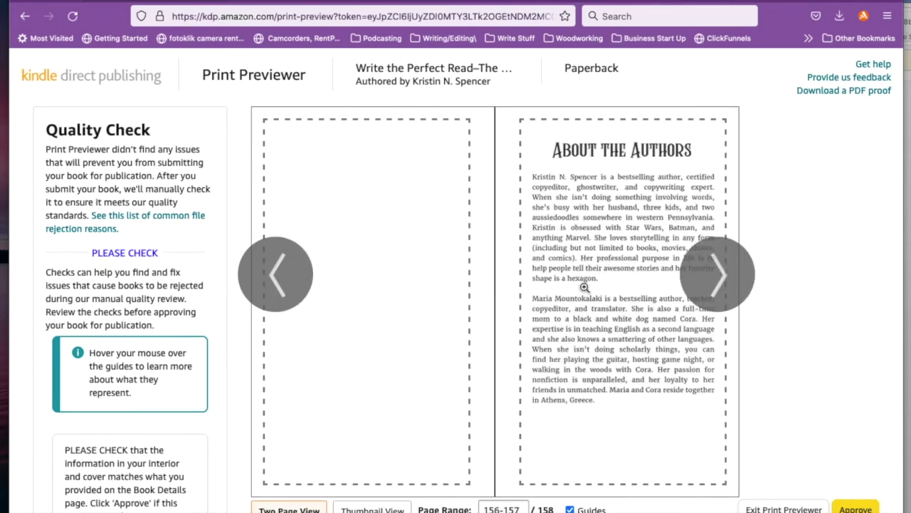
pyautogui.click(721, 283)
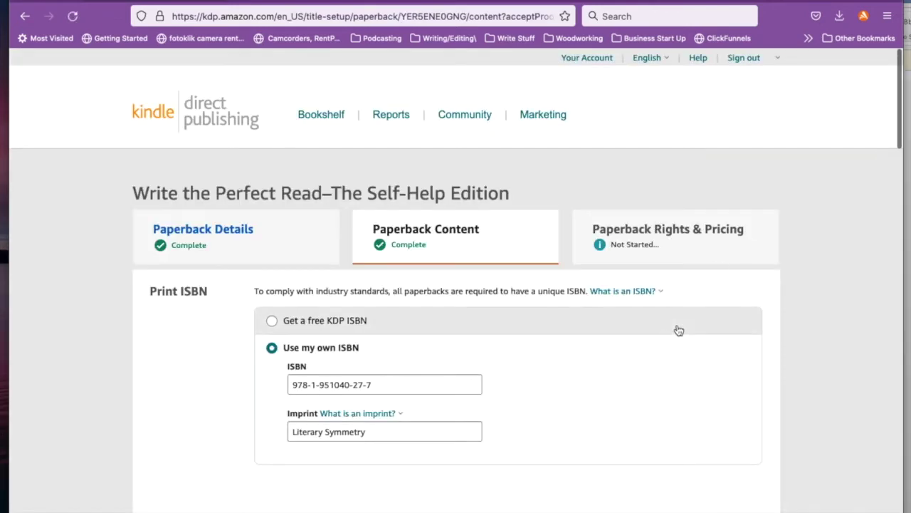
# Review the paperback content settings and printing cost summary, and save and continue to the pricing stage
pyautogui.scroll(-20, 678, 330)
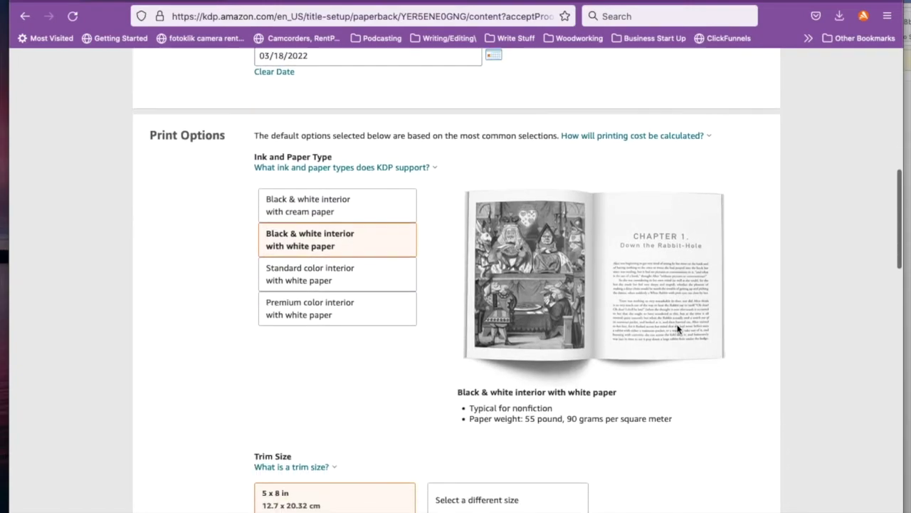
pyautogui.scroll(5, 678, 329)
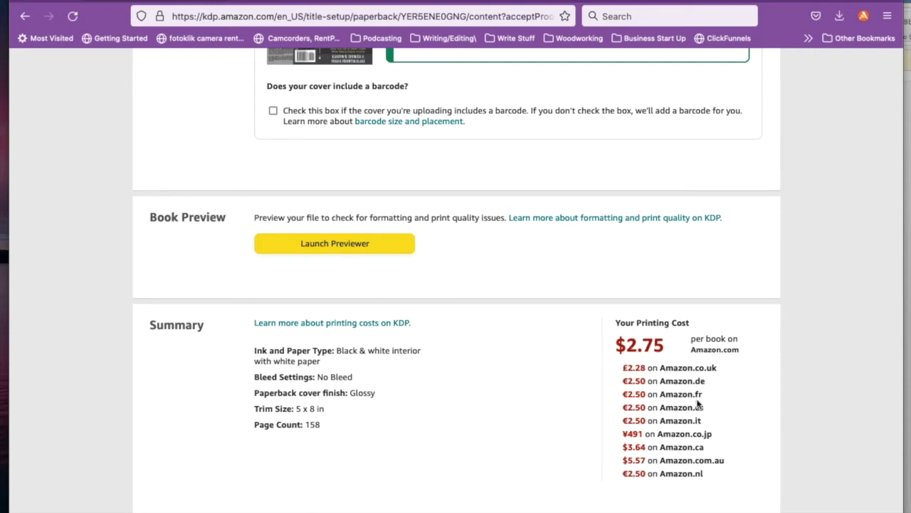
pyautogui.scroll(-3, 698, 404)
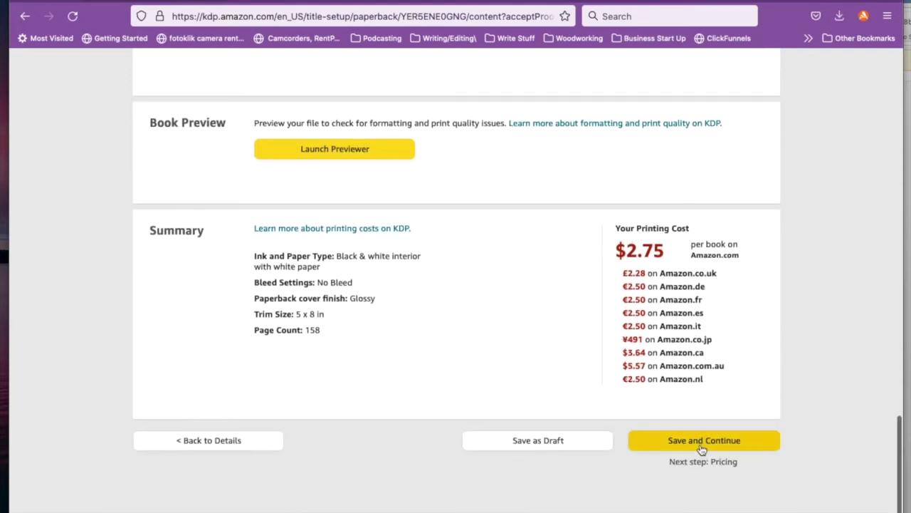
pyautogui.click(701, 445)
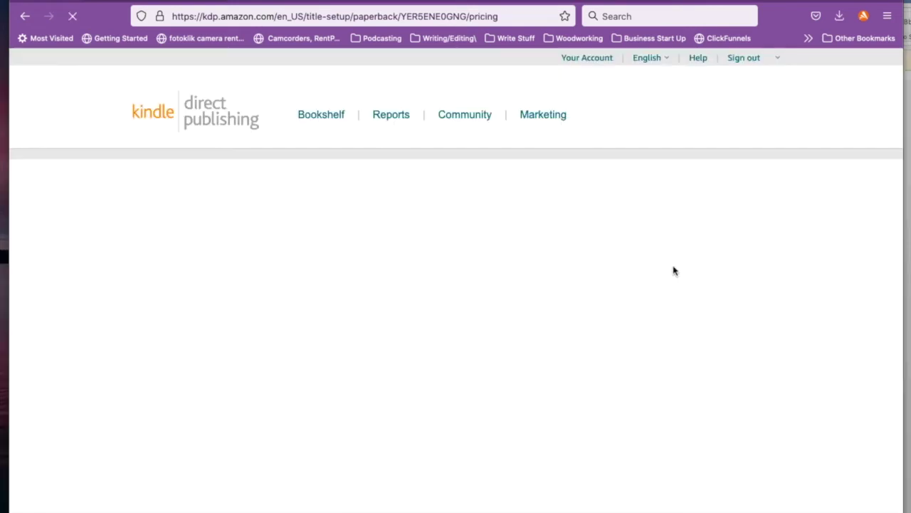
# Examine the territories, primary marketplace, expanded distribution option and per-marketplace list prices for the paperback
pyautogui.scroll(-3, 611, 323)
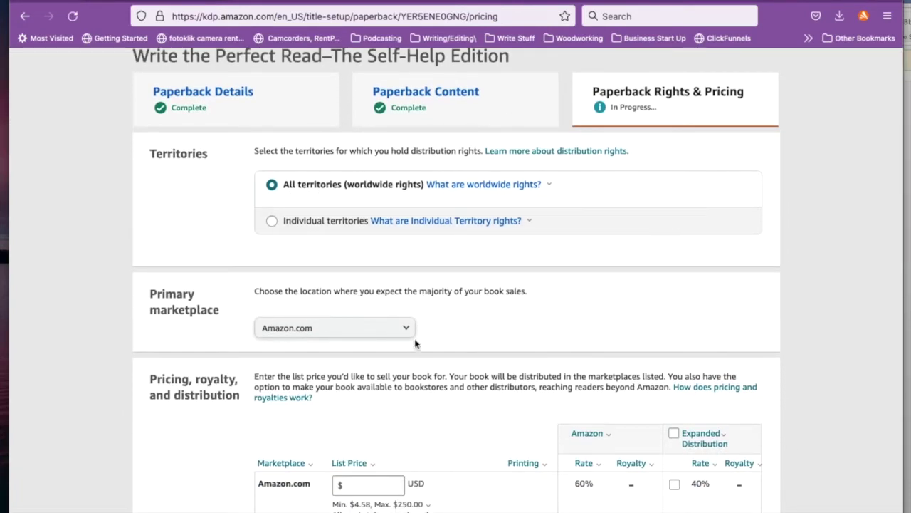
pyautogui.scroll(-3, 560, 330)
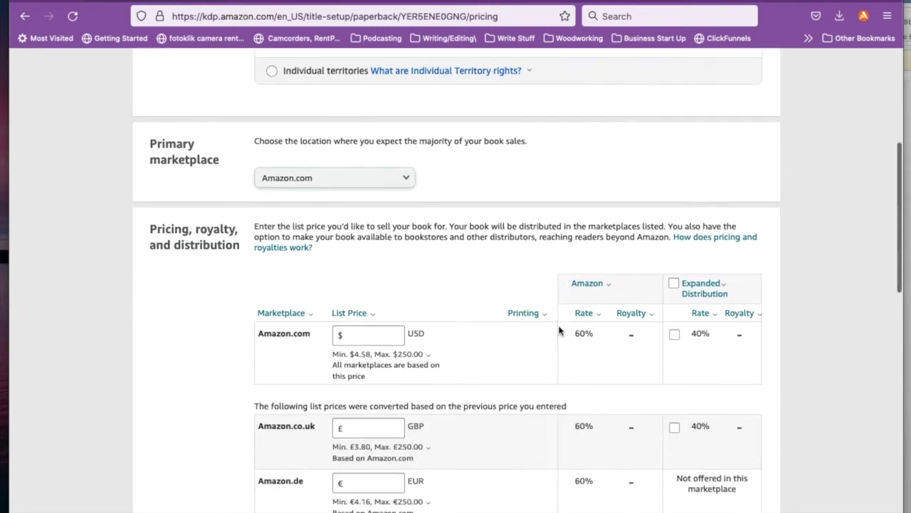
pyautogui.scroll(-1, 559, 330)
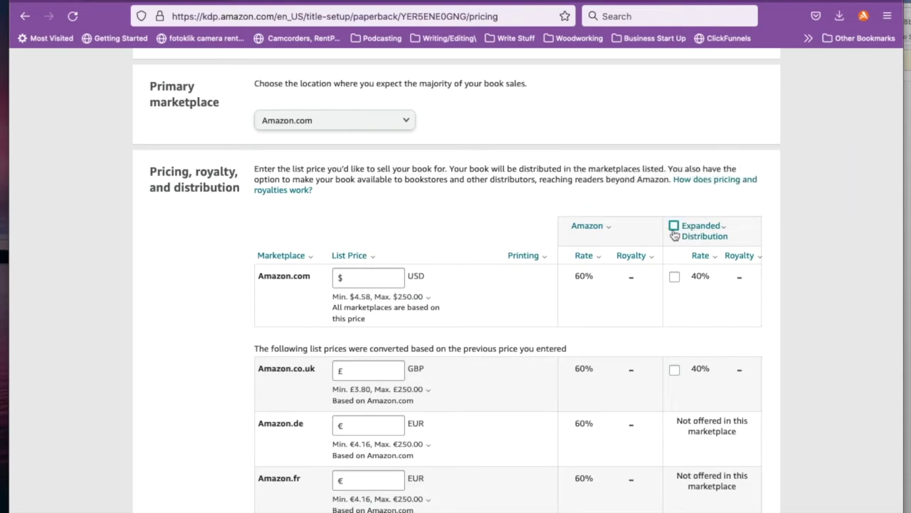
pyautogui.scroll(-3, 675, 231)
pyautogui.scroll(-5, 674, 235)
pyautogui.scroll(5, 674, 235)
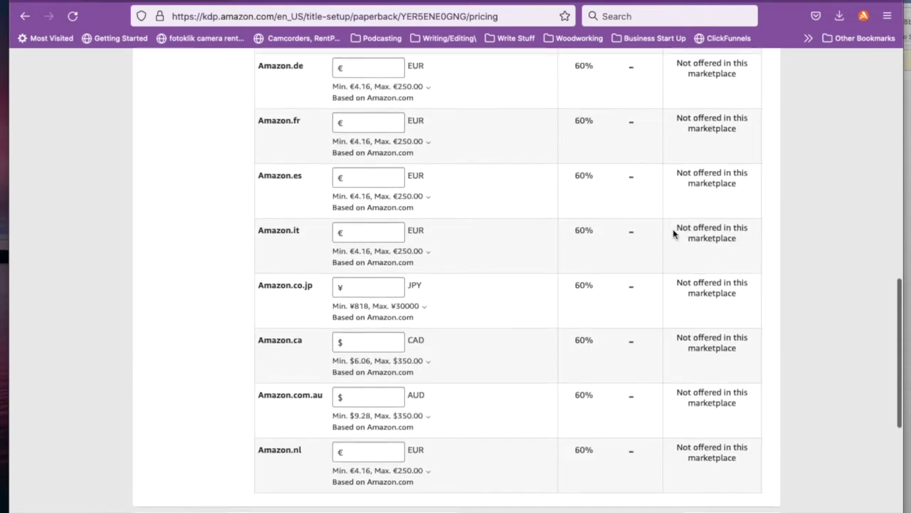
pyautogui.scroll(3, 673, 228)
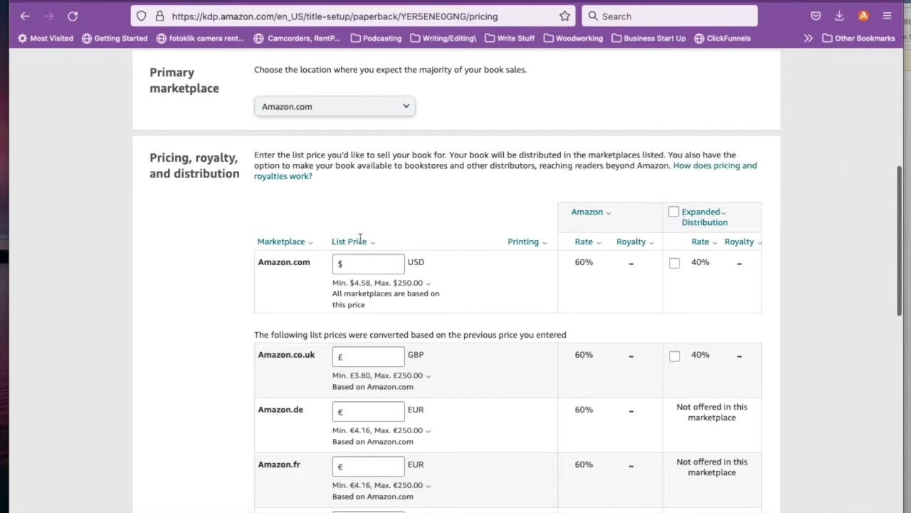
# Switch to the Word notes document and copy the print price 16.99 from its pricing information
pyautogui.press('super+Tab')
pyautogui.click(721, 373)
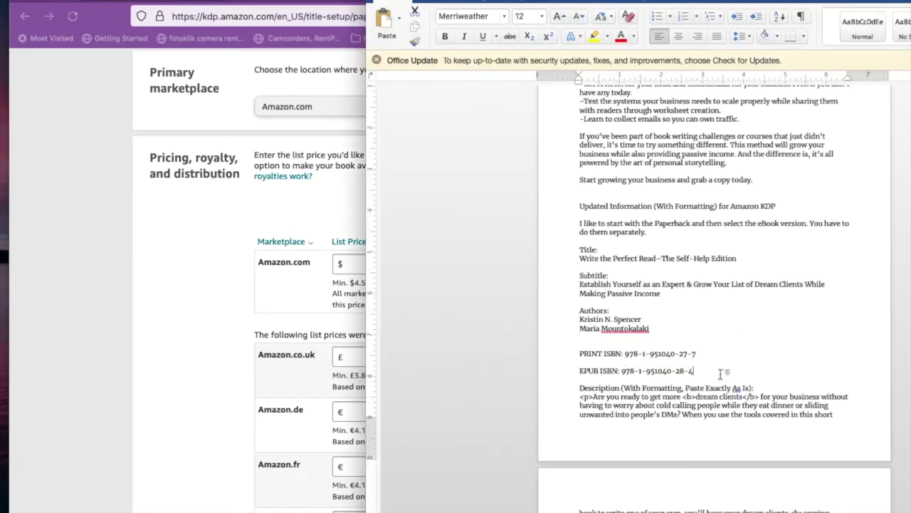
pyautogui.scroll(-5, 720, 373)
pyautogui.scroll(-15, 720, 373)
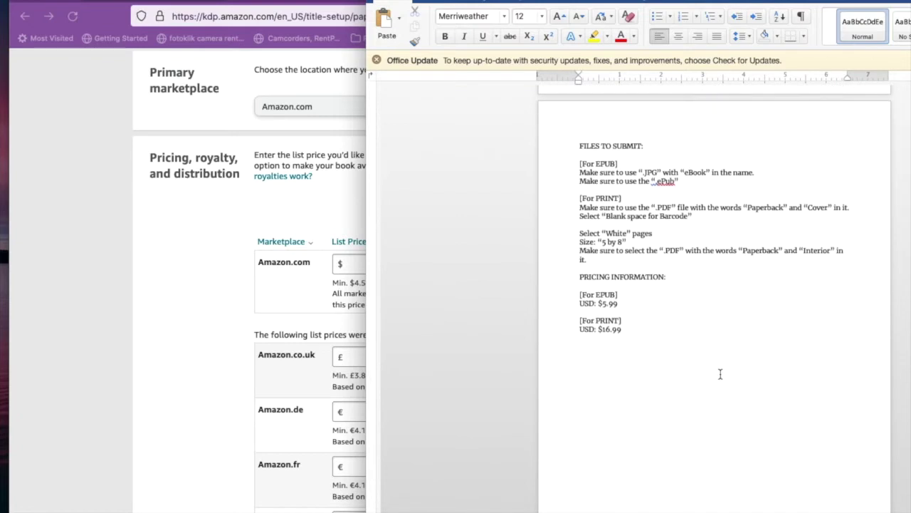
pyautogui.doubleClick(616, 331)
pyautogui.hotkey('ctrl', 'c')
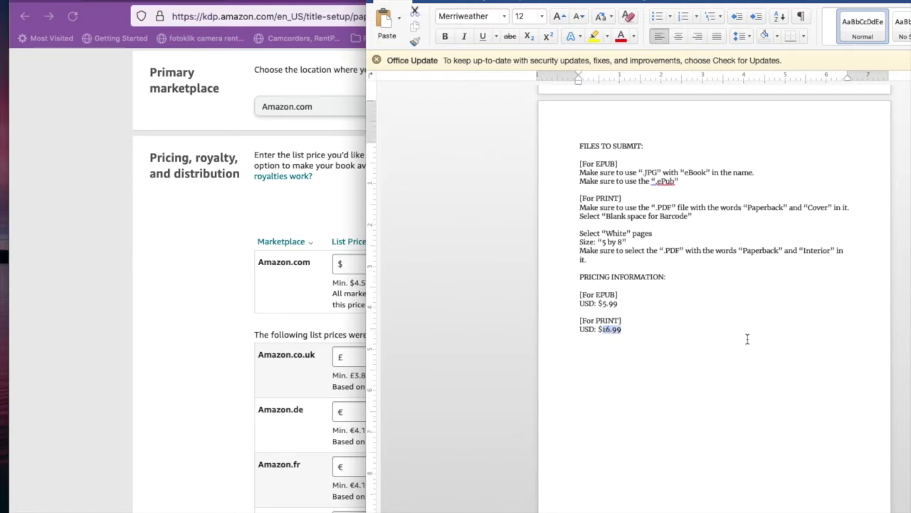
# Back in the browser, set the Amazon.com list price to 16.99 USD and check the minimum list price explanation
pyautogui.click(167, 302)
pyautogui.click(358, 260)
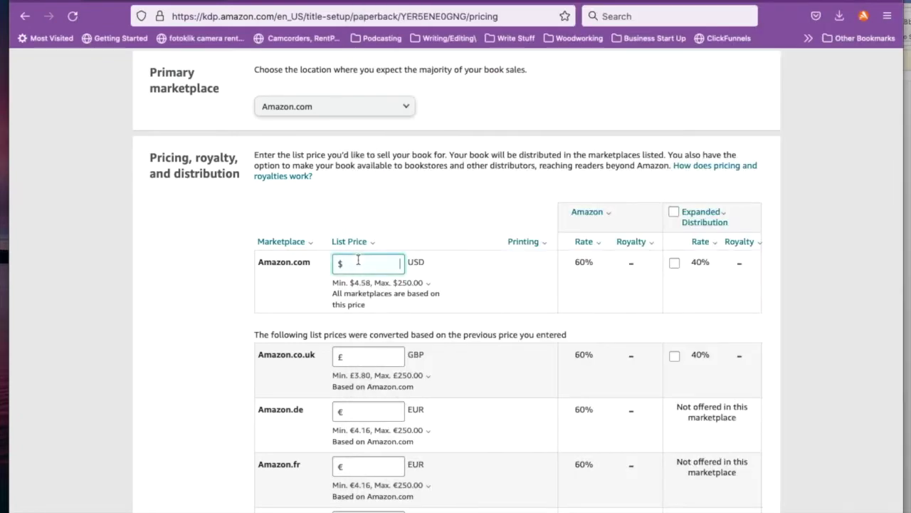
pyautogui.hotkey('ctrl', 'v')
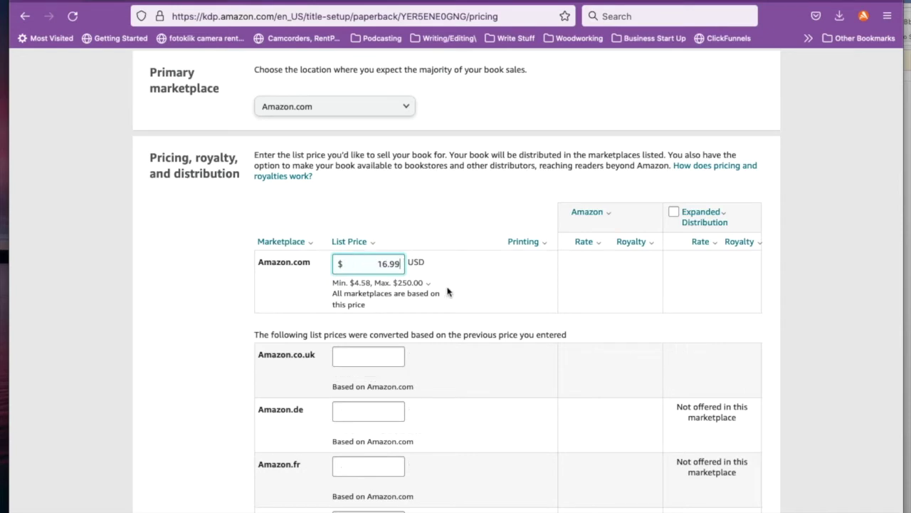
pyautogui.click(429, 283)
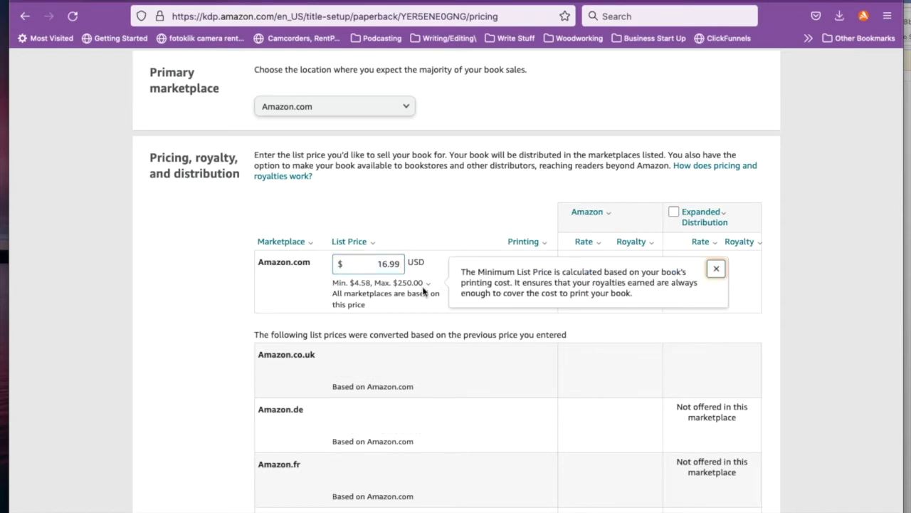
pyautogui.click(715, 268)
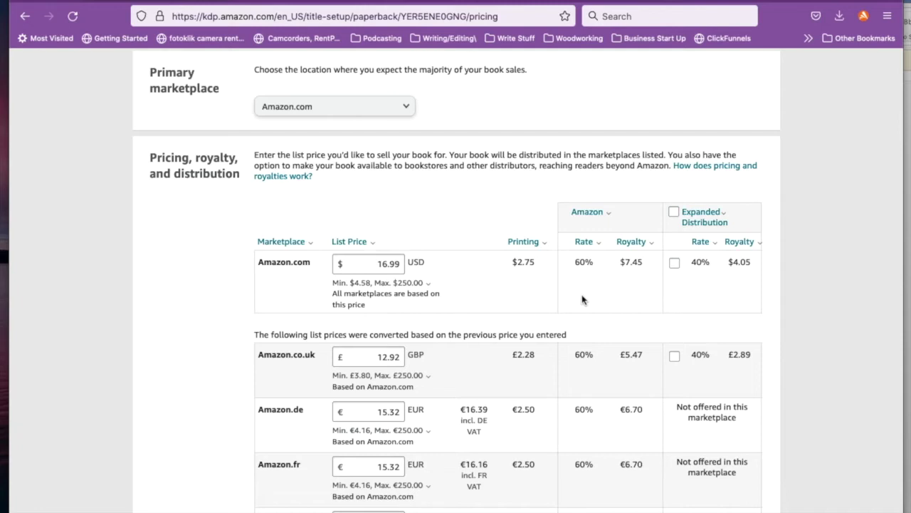
# Review the converted prices and royalties for the other marketplaces and save the paperback pricing as a draft
pyautogui.scroll(-3, 625, 320)
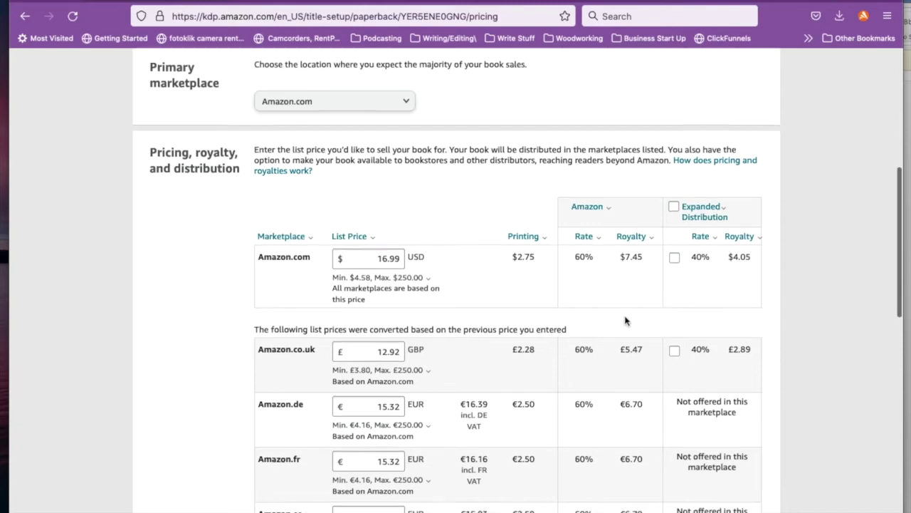
pyautogui.scroll(-12, 625, 321)
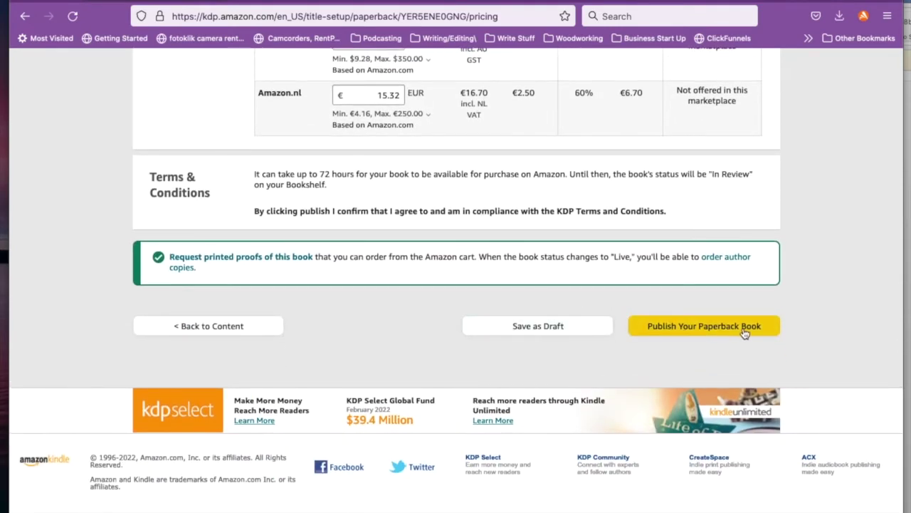
pyautogui.click(548, 329)
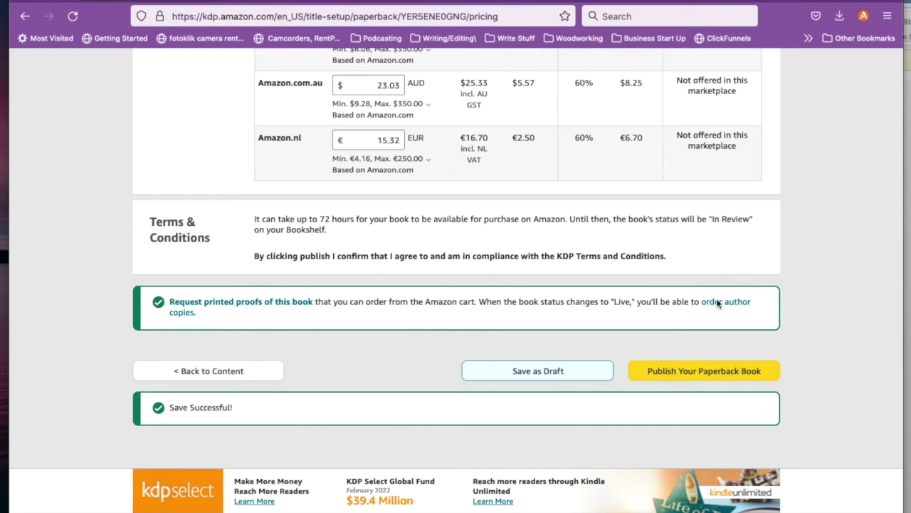
# Go back to the paperback content page and return to the Bookshelf
pyautogui.click(197, 381)
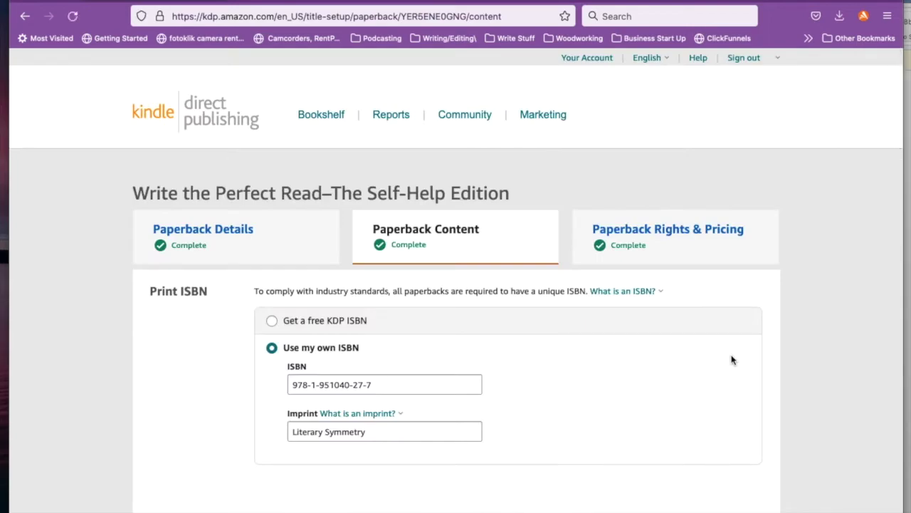
pyautogui.scroll(-20, 587, 314)
pyautogui.click(568, 317)
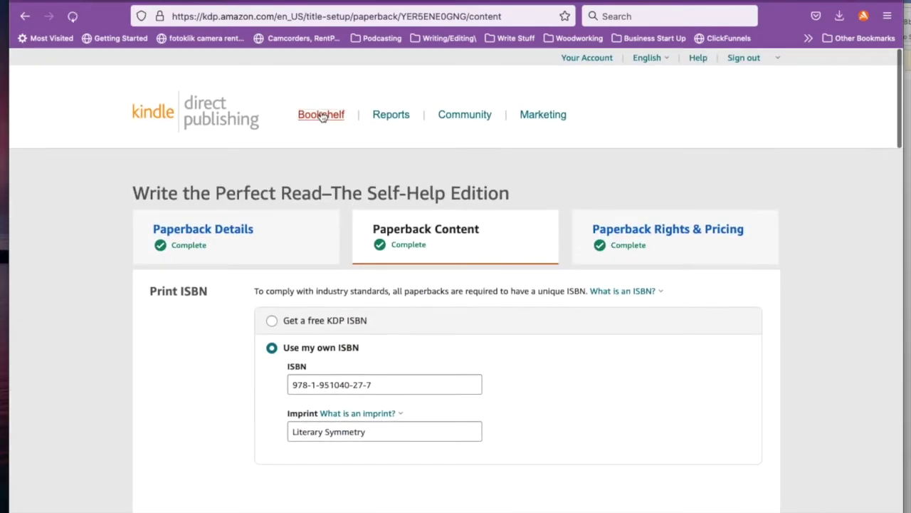
pyautogui.click(322, 117)
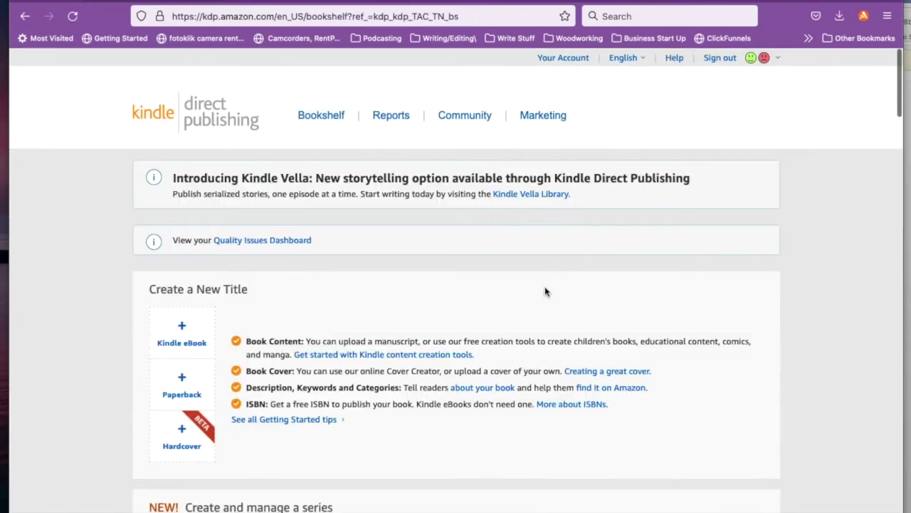
# Create a Kindle eBook edition of Write the Perfect Read–The Self-Help Edition from the Bookshelf and review its prefilled details
pyautogui.scroll(-10, 544, 291)
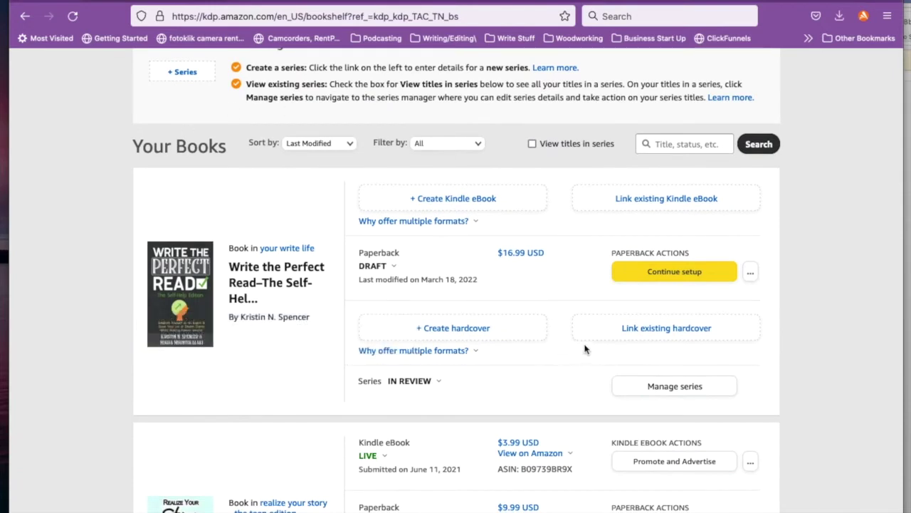
pyautogui.click(462, 204)
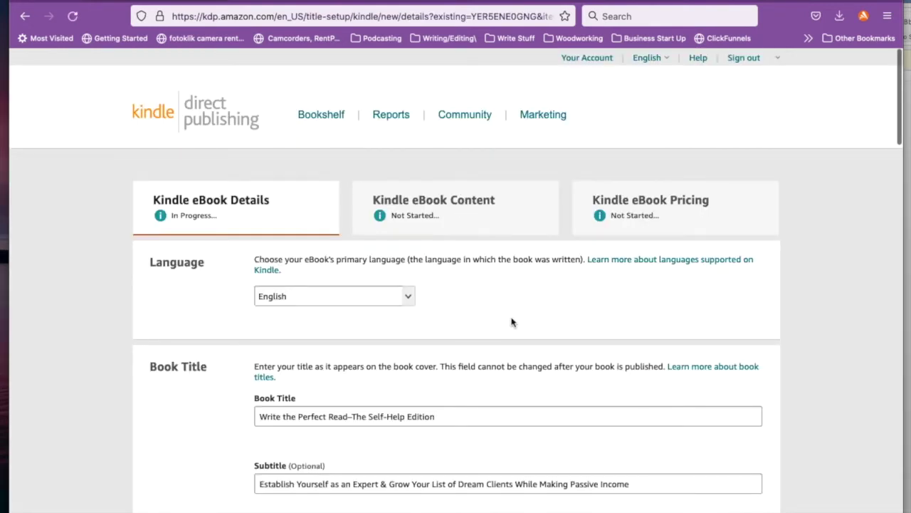
pyautogui.scroll(-2, 511, 321)
pyautogui.scroll(-5, 511, 321)
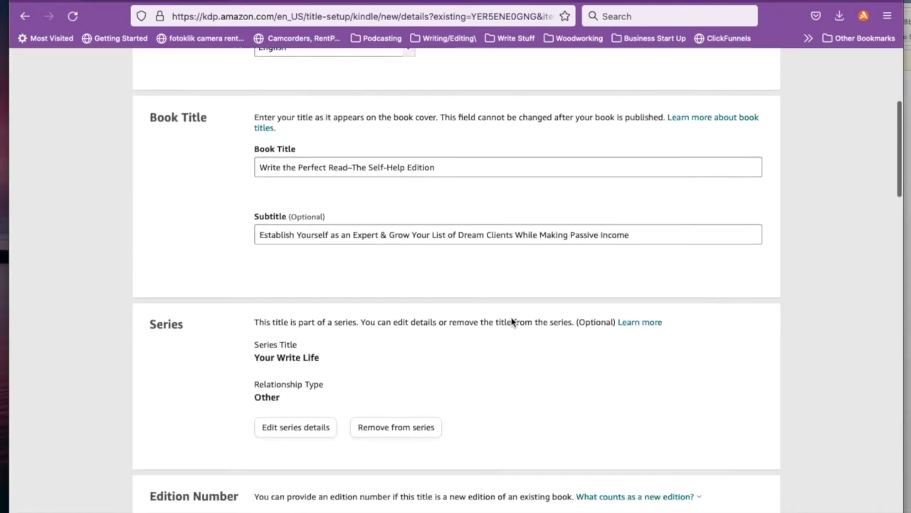
pyautogui.scroll(-7, 430, 445)
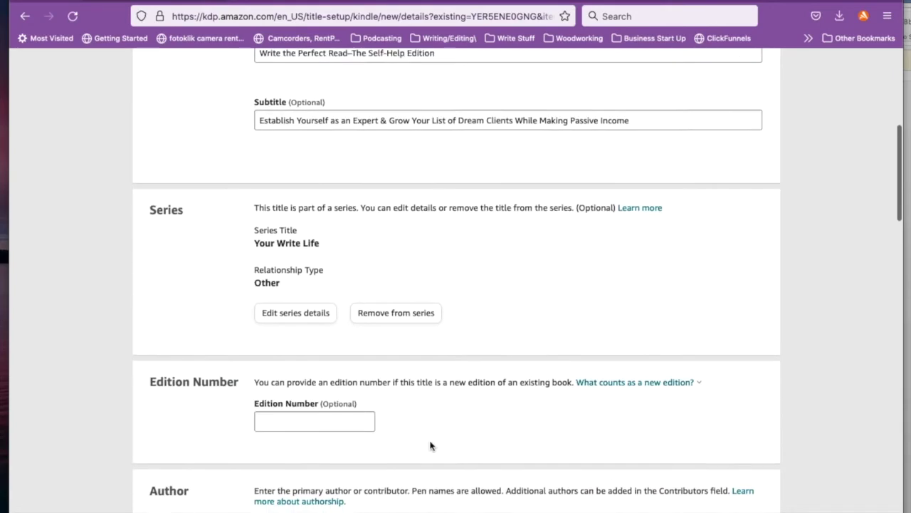
pyautogui.scroll(-12, 430, 445)
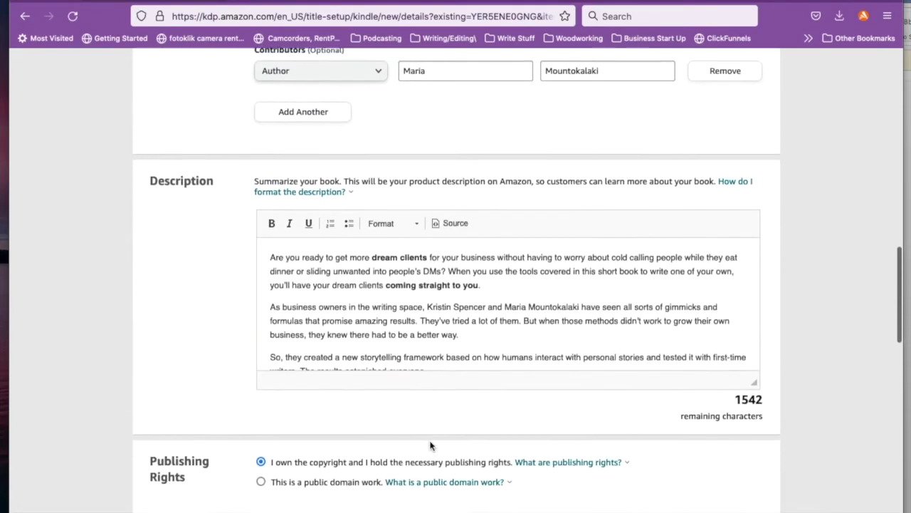
pyautogui.scroll(-4, 430, 445)
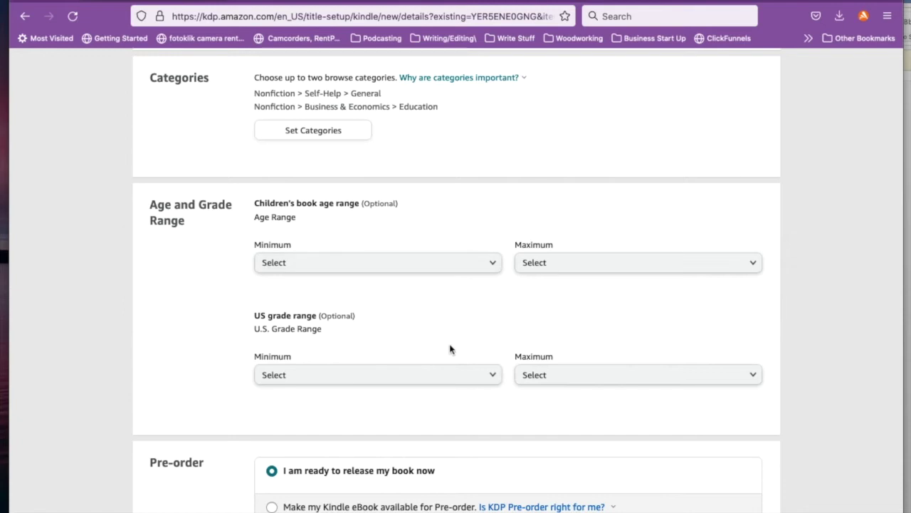
pyautogui.scroll(-1, 450, 349)
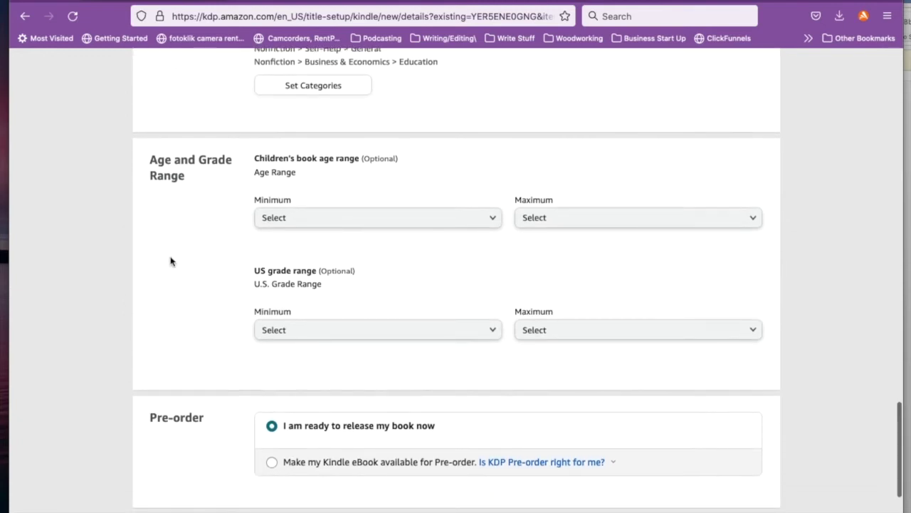
pyautogui.scroll(-3, 492, 263)
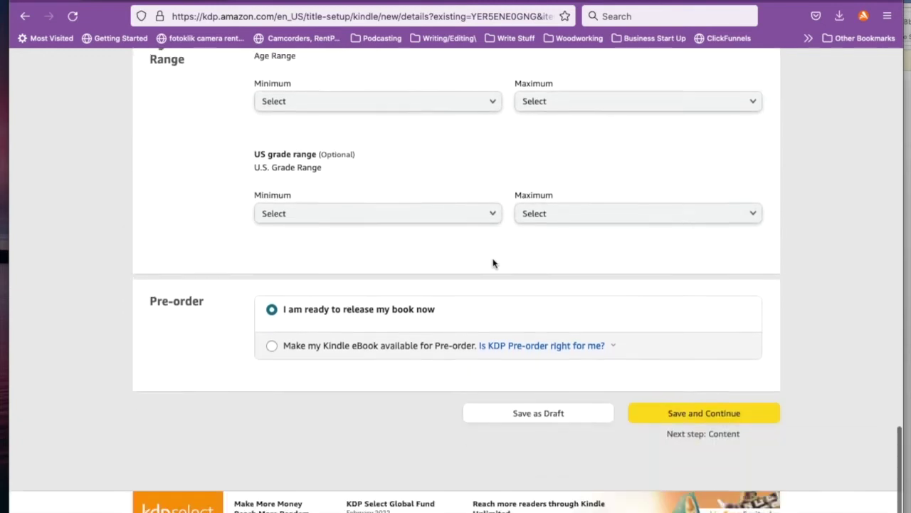
# Make the Kindle eBook available for pre-order with release date 05/10/2022, and save and continue to its content
pyautogui.click(271, 309)
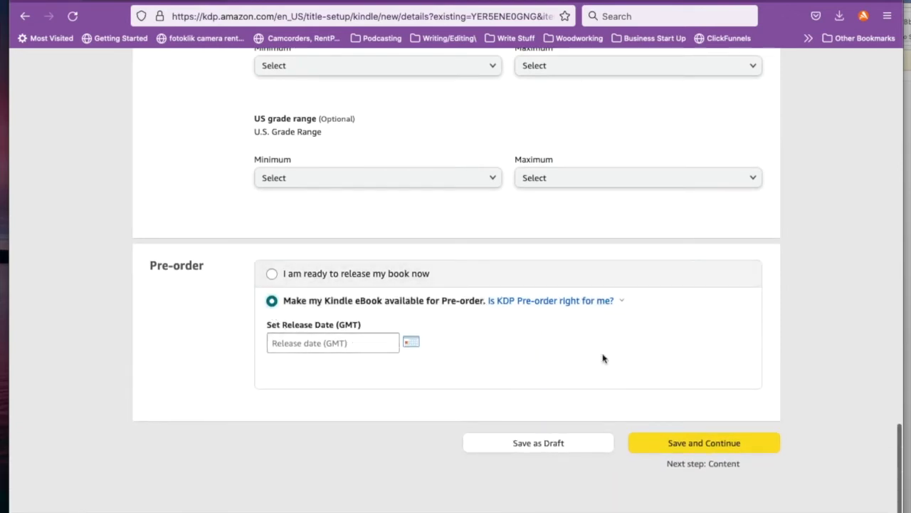
pyautogui.click(411, 342)
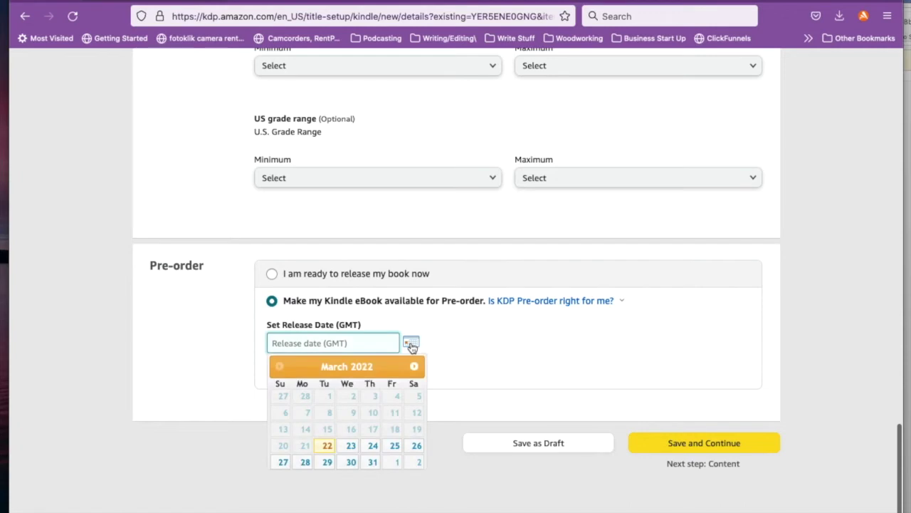
pyautogui.click(418, 371)
pyautogui.click(417, 370)
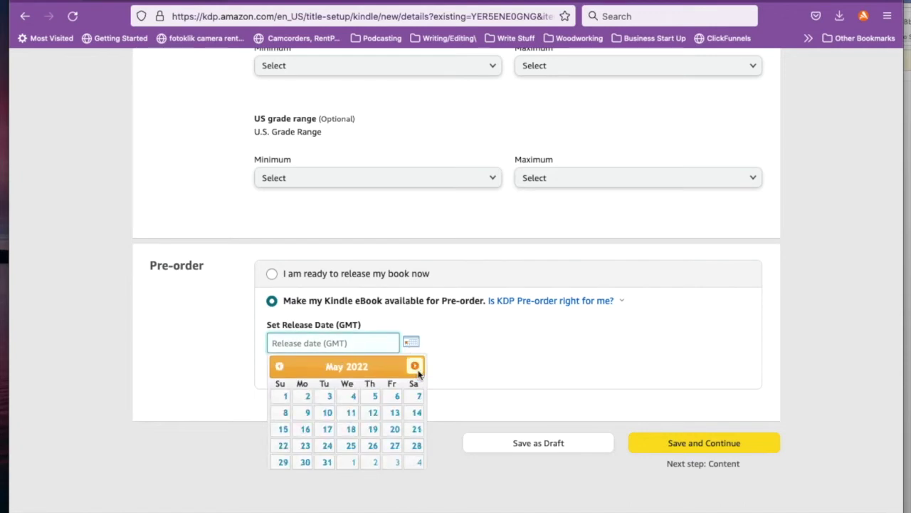
pyautogui.click(326, 412)
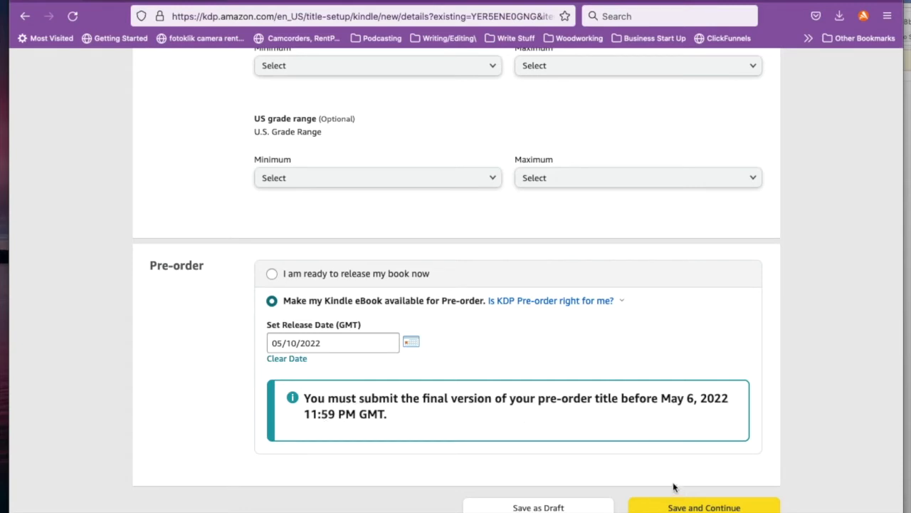
pyautogui.click(698, 507)
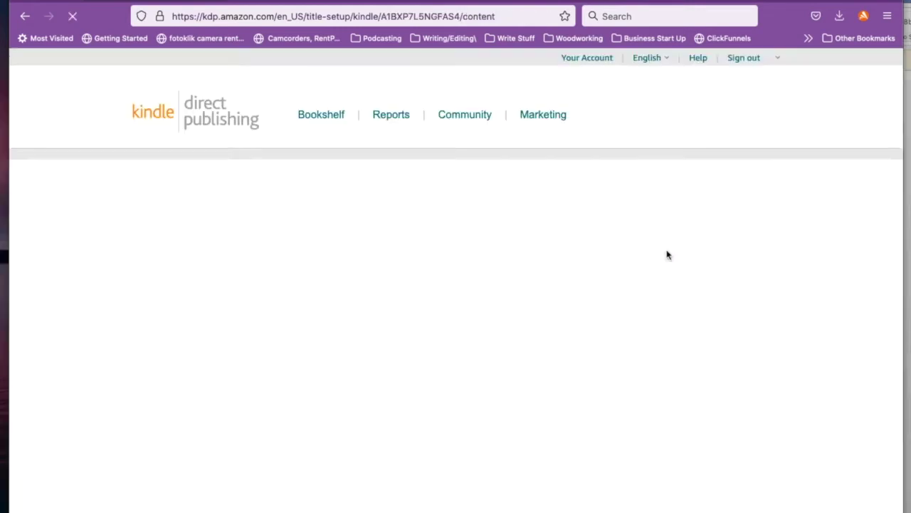
# Choose to provide the pre-order manuscript at this time and upload WritethePerfectRead-ePub-Final1.epub, acknowledging the upload notice
pyautogui.scroll(-3, 481, 336)
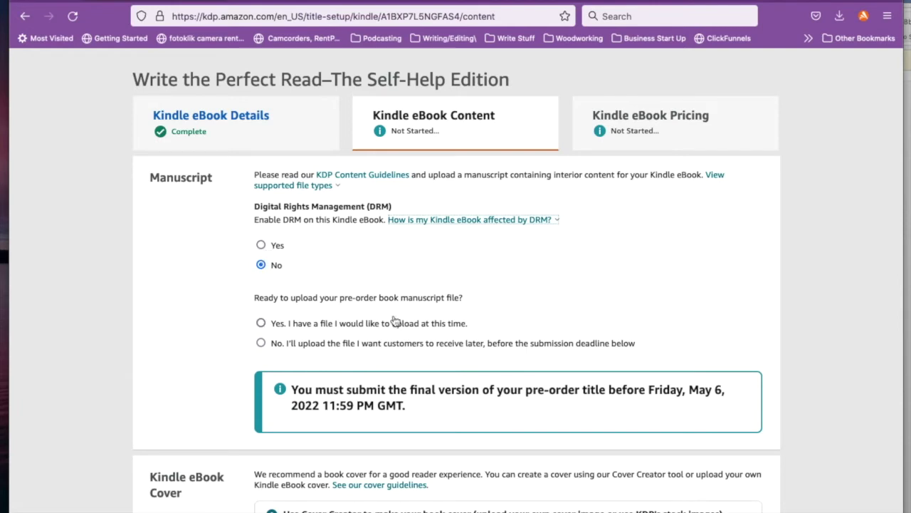
pyautogui.scroll(-2, 393, 321)
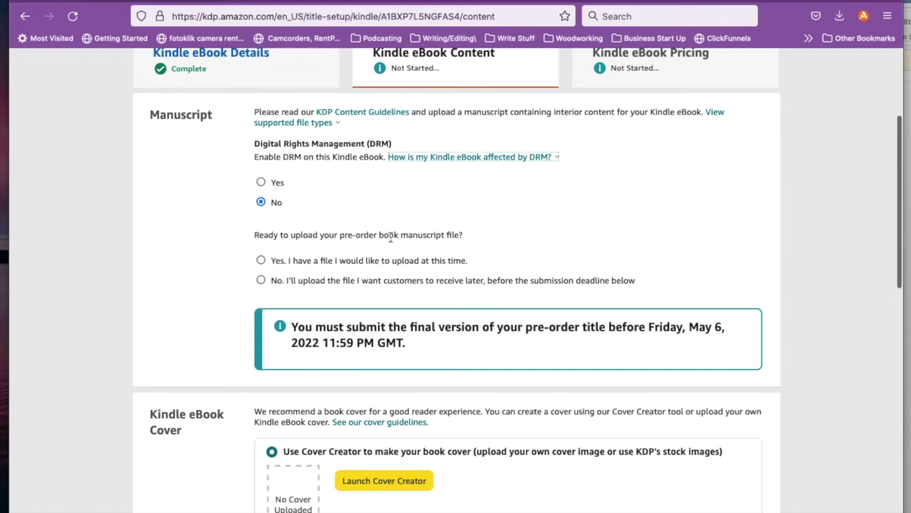
pyautogui.click(261, 261)
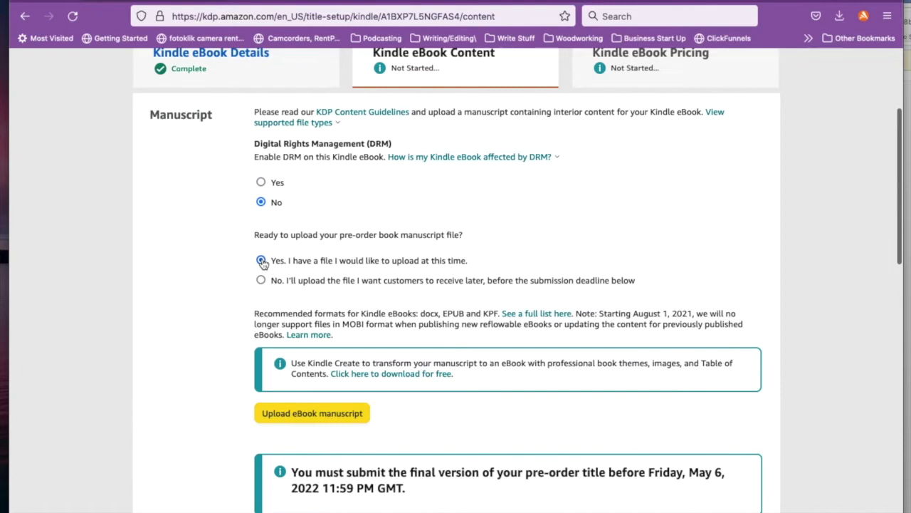
pyautogui.click(345, 418)
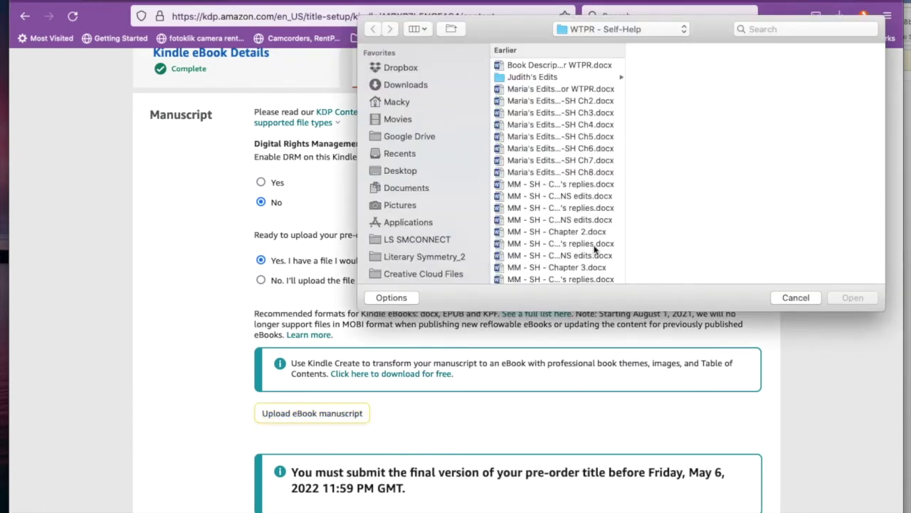
pyautogui.scroll(-10, 595, 248)
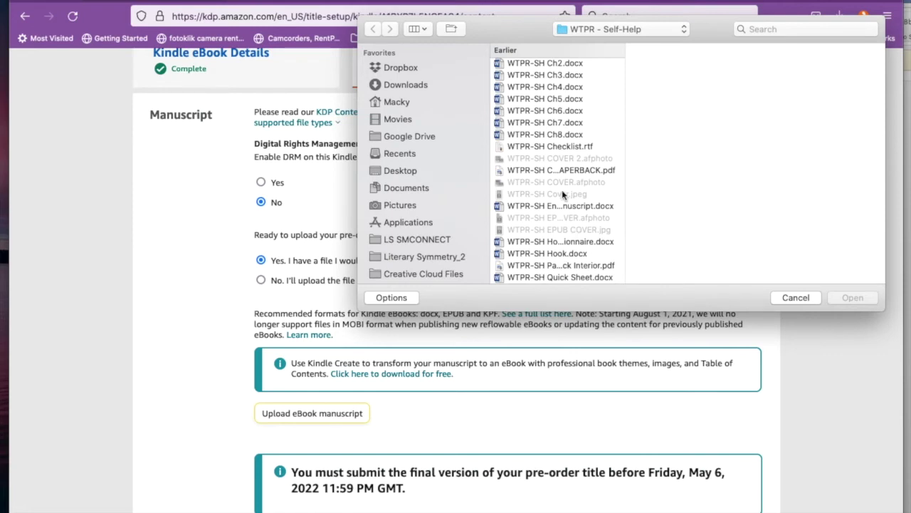
pyautogui.scroll(5, 562, 196)
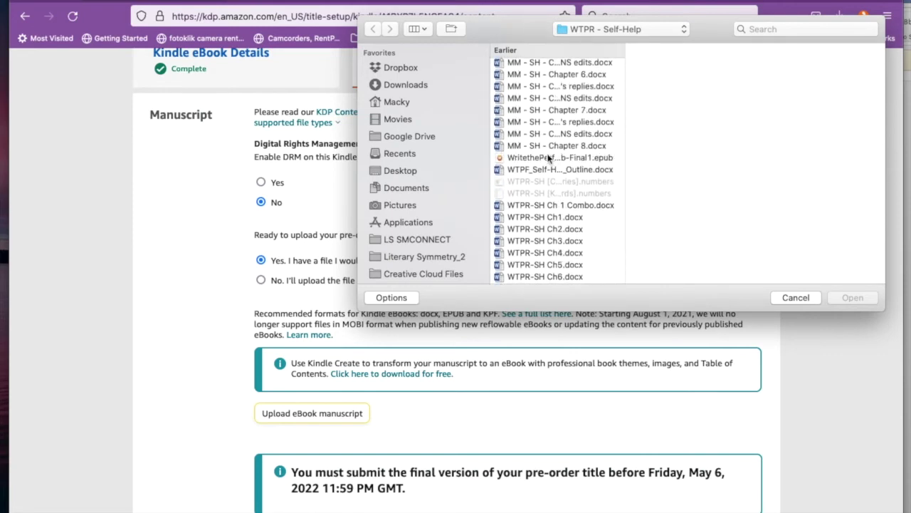
pyautogui.click(549, 159)
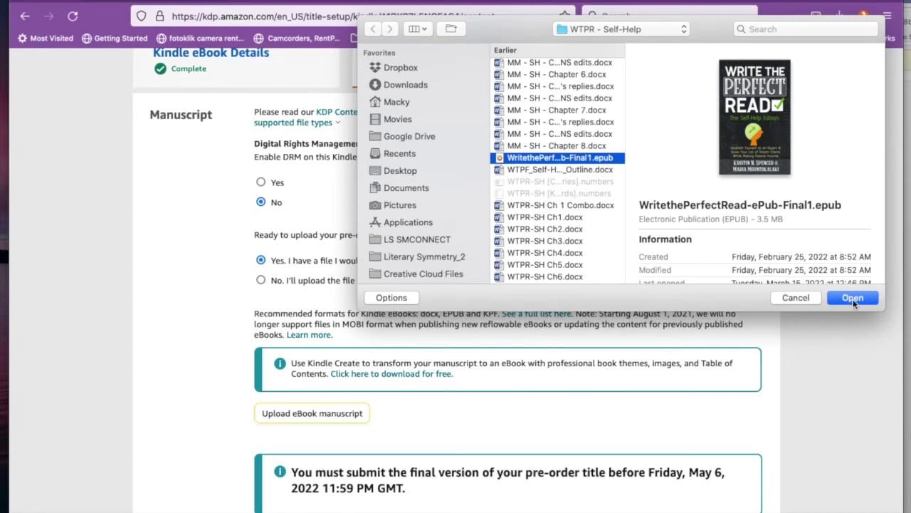
pyautogui.scroll(5, 523, 122)
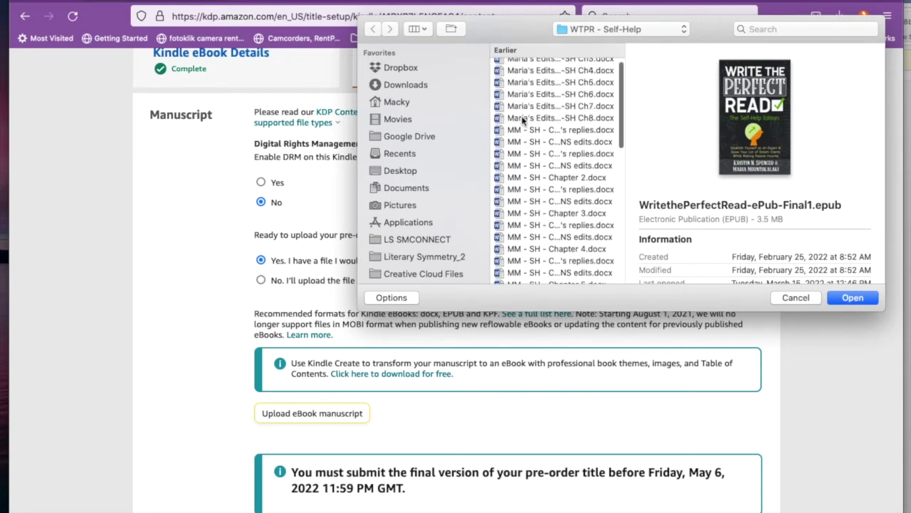
pyautogui.scroll(-10, 523, 122)
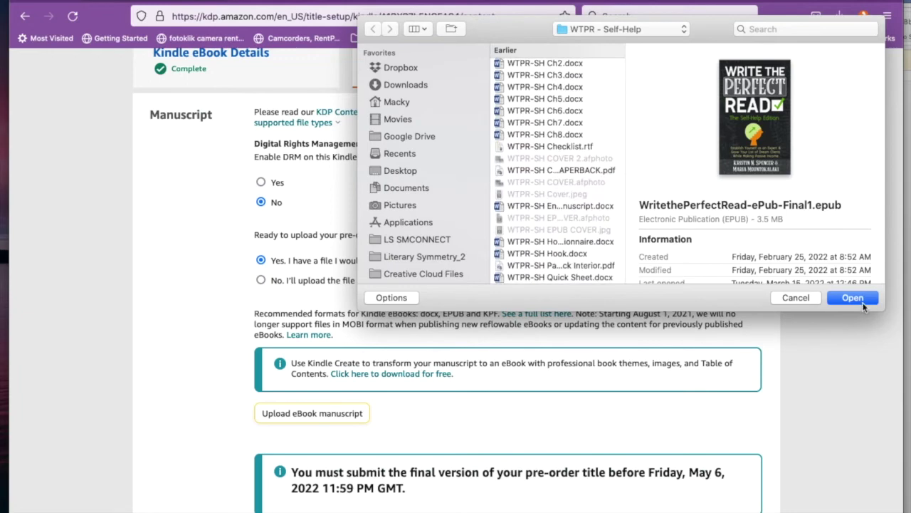
pyautogui.click(861, 301)
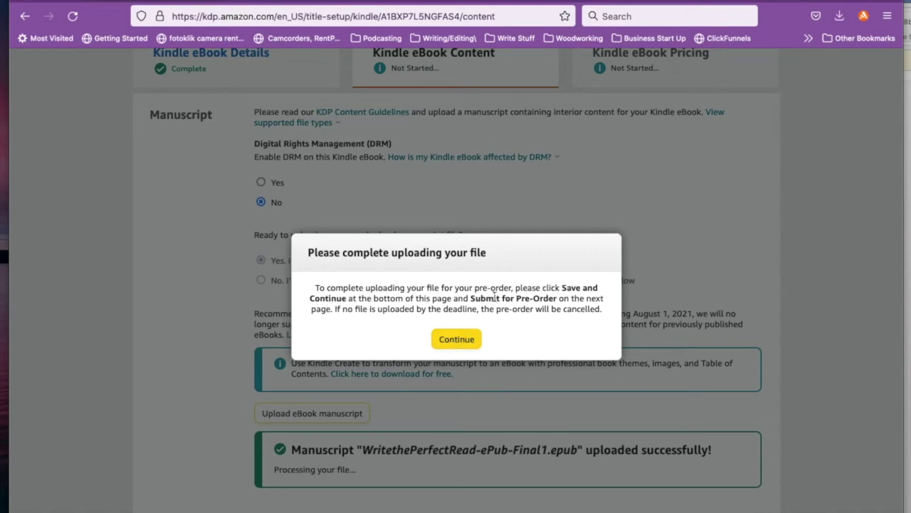
pyautogui.click(456, 339)
# Set the Kindle eBook cover to an existing image and upload WTPR-SH Cover.jpeg
pyautogui.scroll(-3, 510, 367)
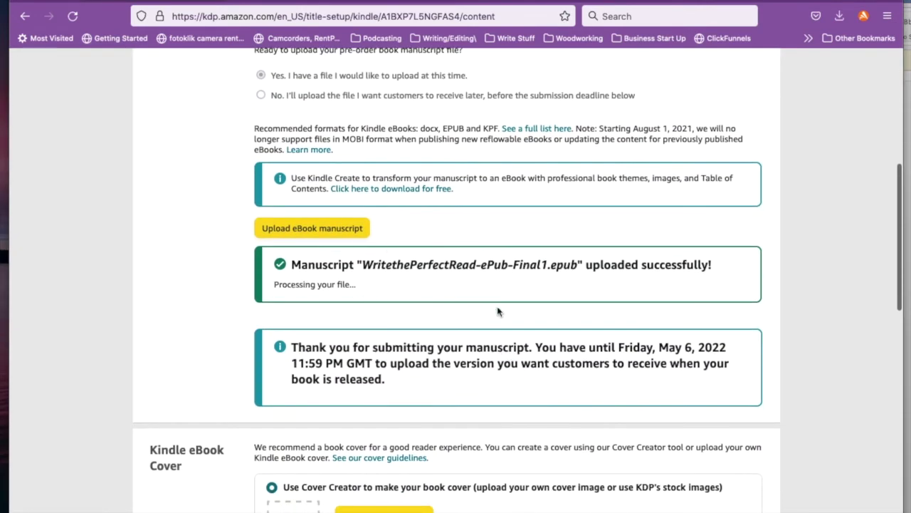
pyautogui.scroll(-3, 494, 311)
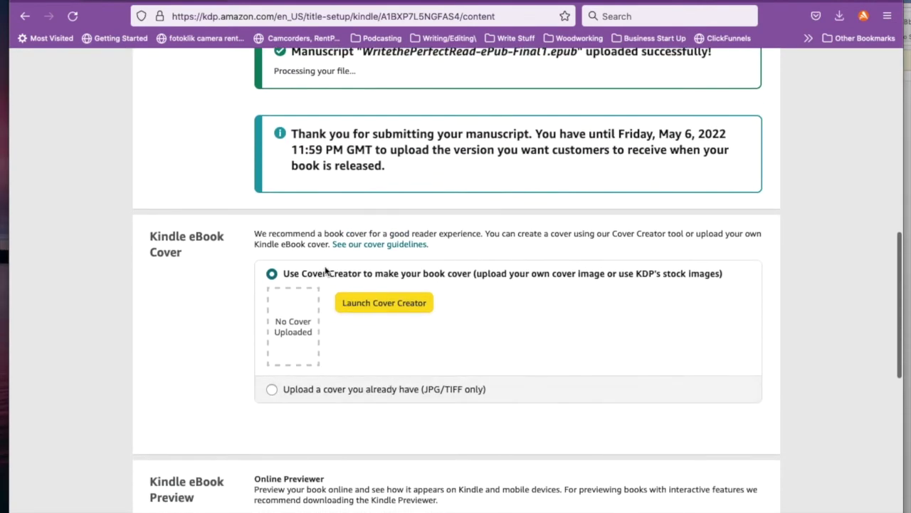
pyautogui.click(274, 391)
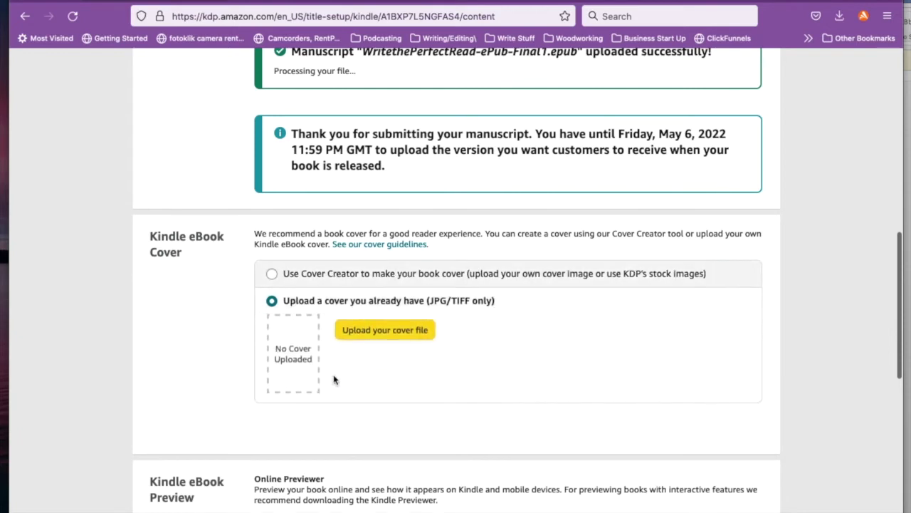
pyautogui.click(386, 330)
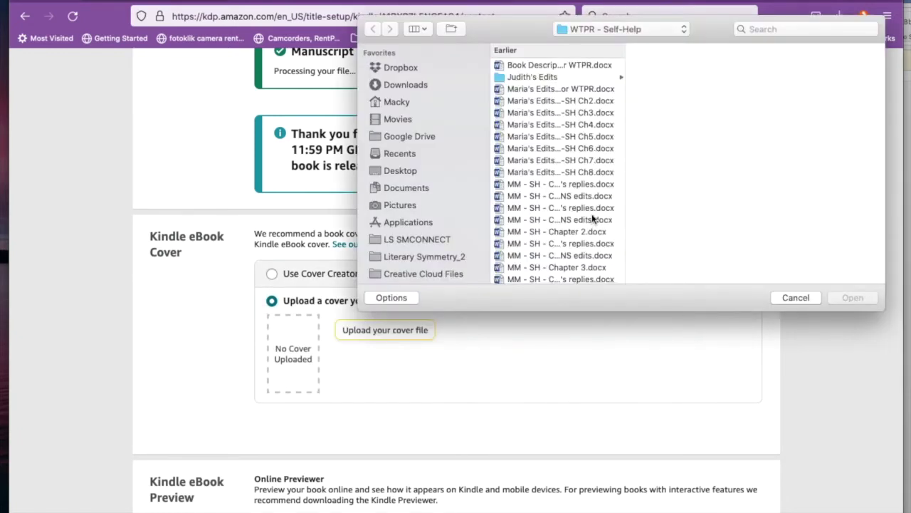
pyautogui.scroll(-5, 592, 213)
pyautogui.click(555, 194)
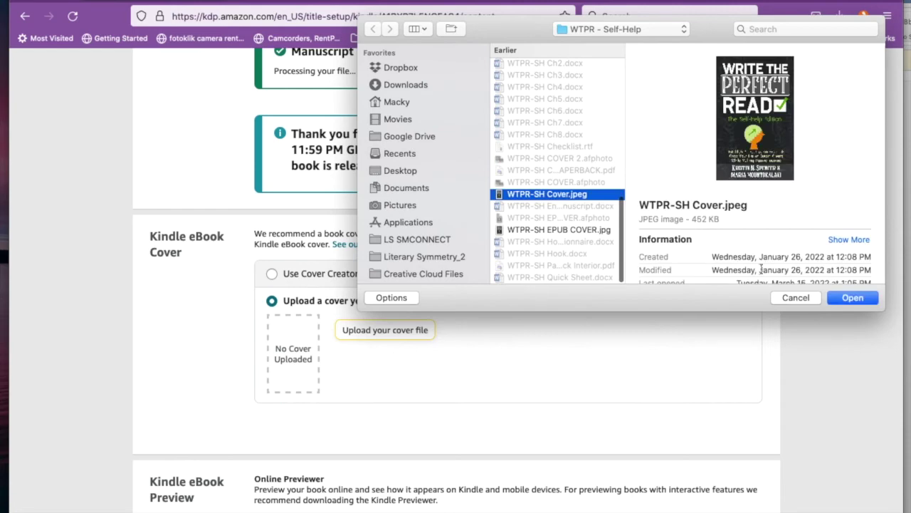
pyautogui.click(855, 299)
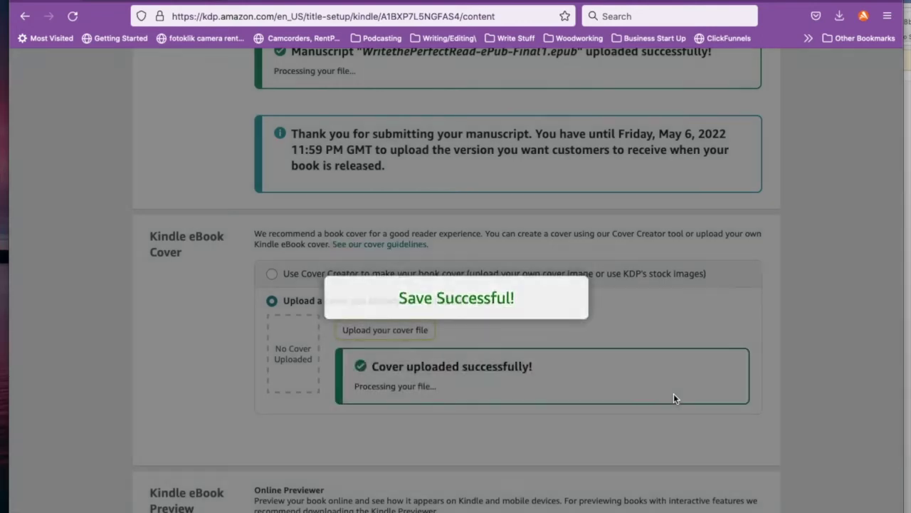
pyautogui.scroll(-3, 571, 338)
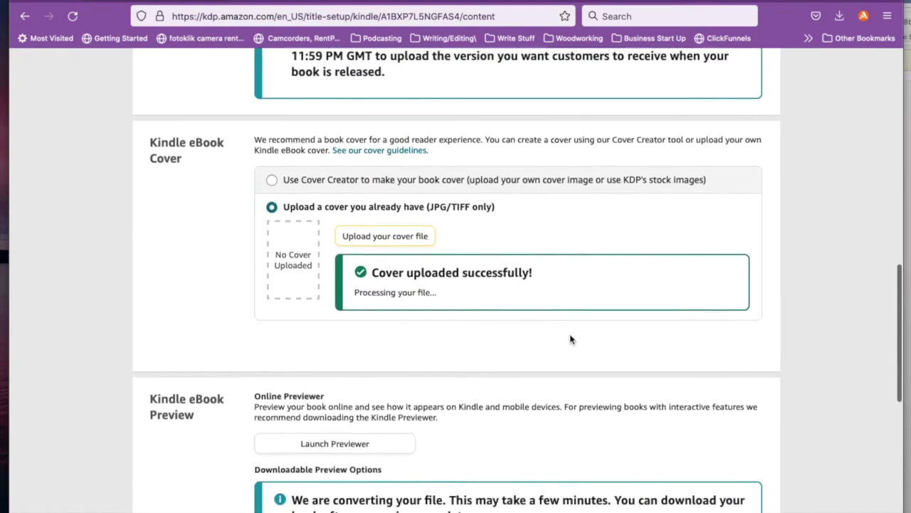
pyautogui.scroll(-2, 571, 339)
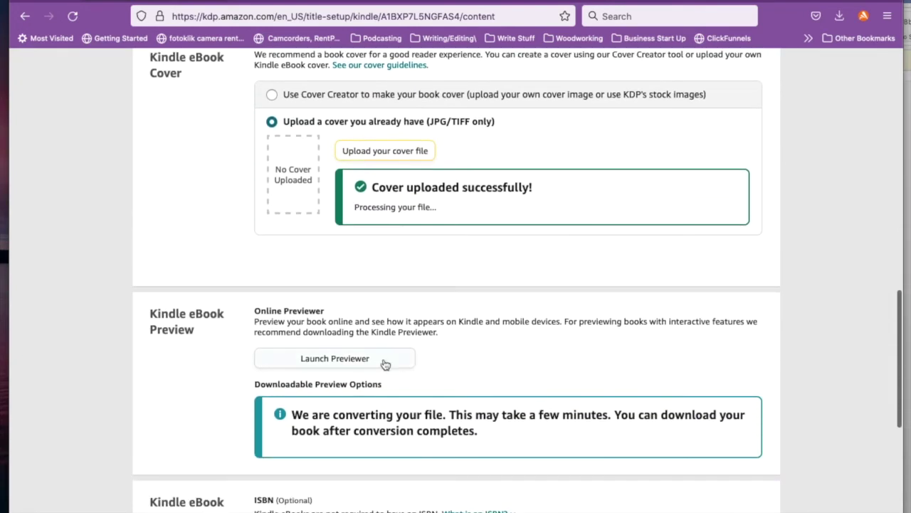
pyautogui.scroll(-2, 385, 365)
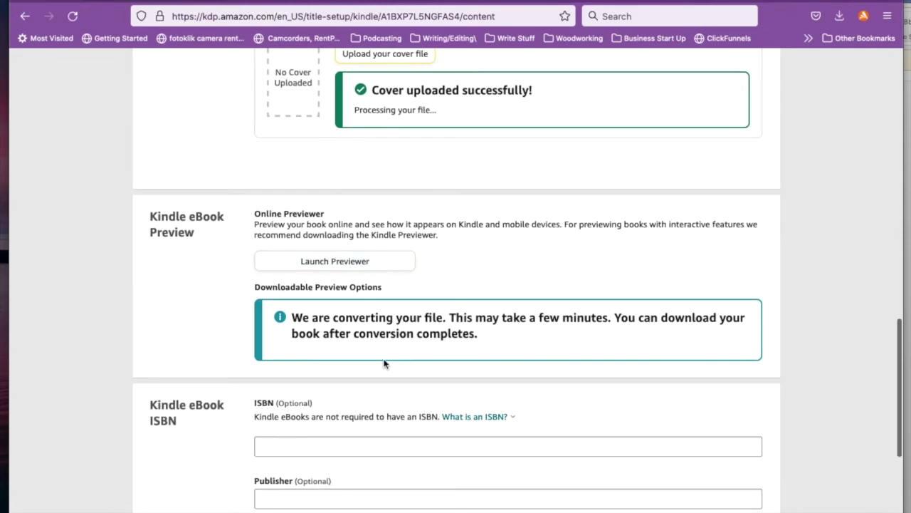
pyautogui.press('super+Tab')
pyautogui.scroll(10, 666, 300)
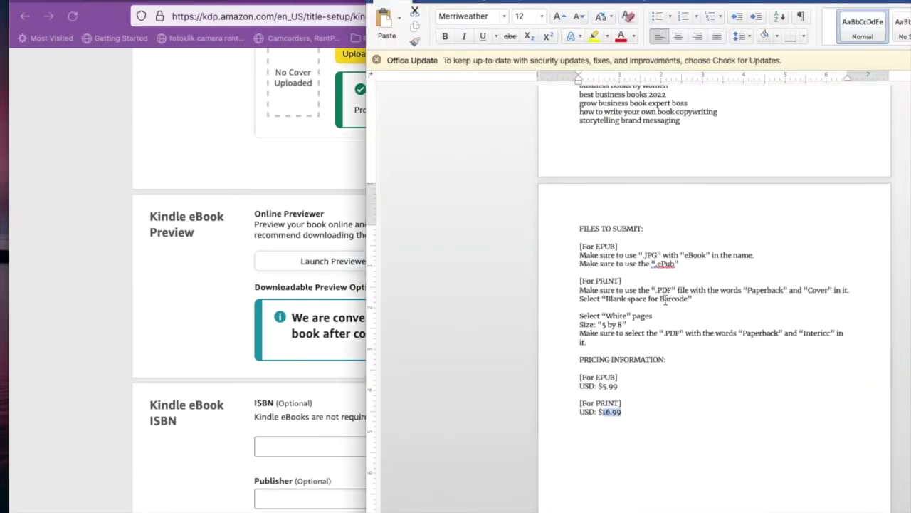
pyautogui.scroll(10, 666, 299)
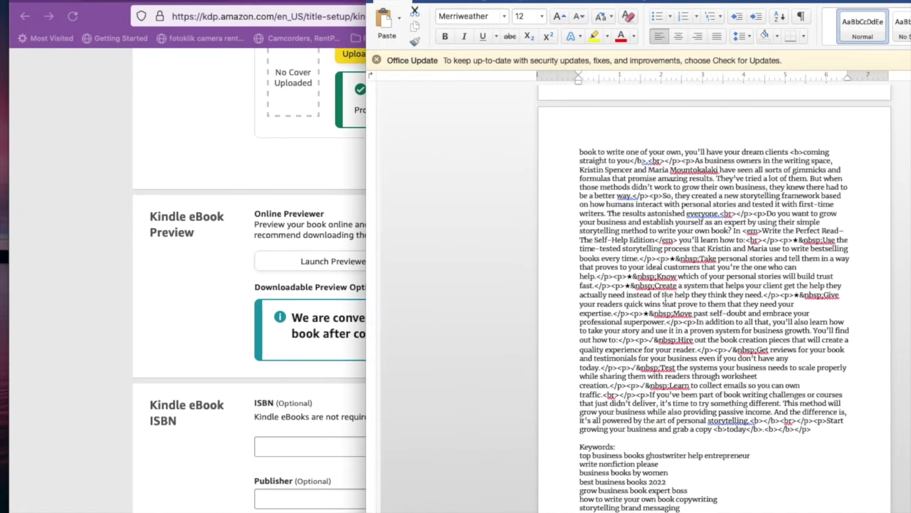
pyautogui.moveTo(701, 299); pyautogui.dragTo(623, 306)
pyautogui.press('super+c')
pyautogui.click(301, 445)
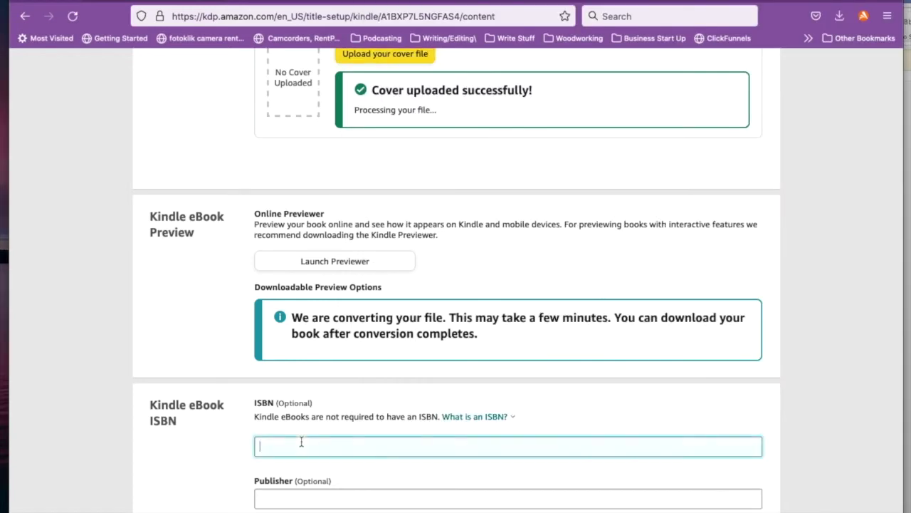
pyautogui.press('super+v')
# Set the Kindle eBook publisher to Literary Symmetry and save the content page as a draft
pyautogui.click(306, 491)
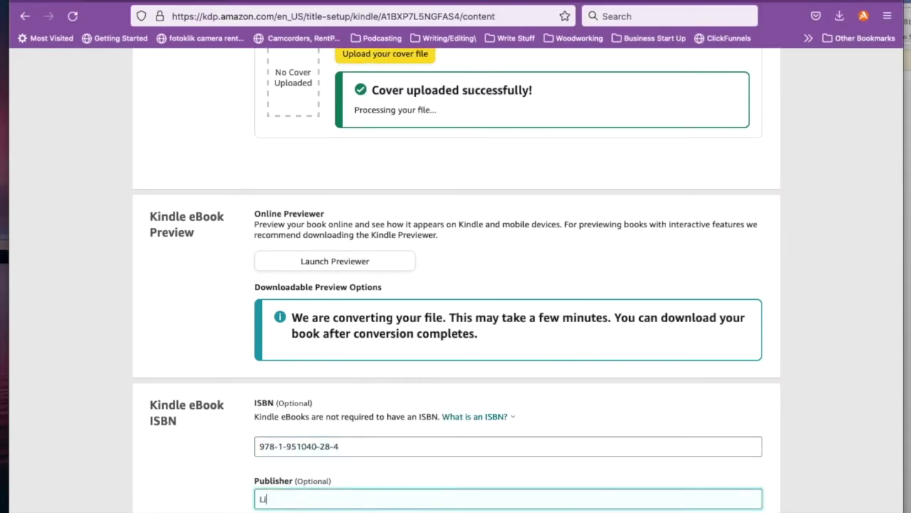
pyautogui.write('Literary Symmetry')
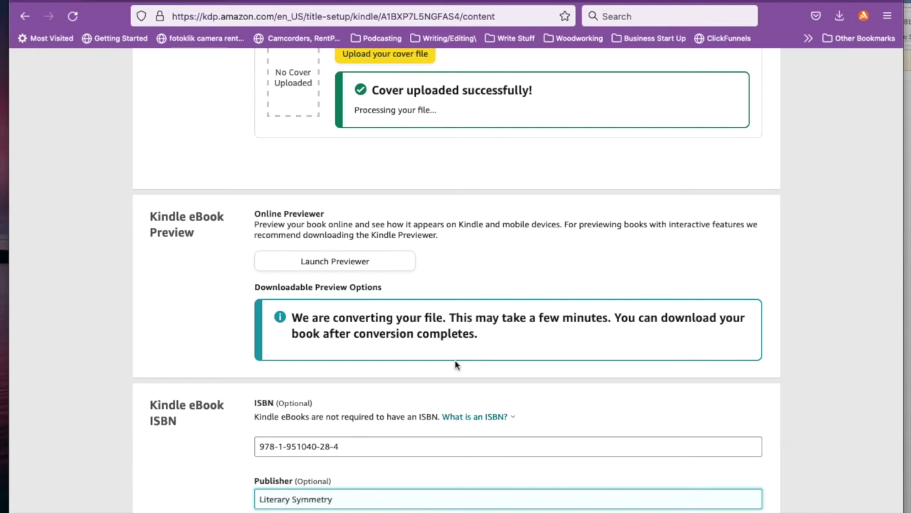
pyautogui.scroll(-3, 456, 365)
pyautogui.click(546, 453)
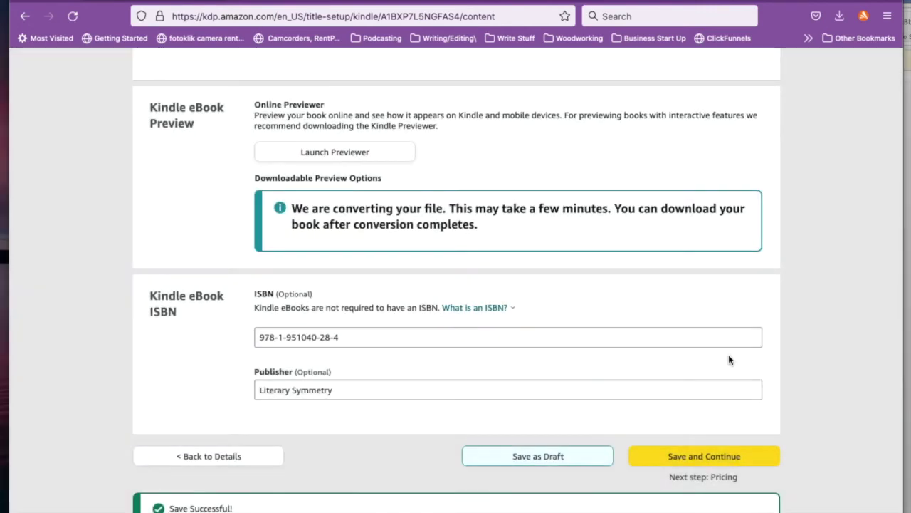
# Launch the online previewer and examine the book cover as Phone, Kindle E-reader and Tablet
pyautogui.click(356, 199)
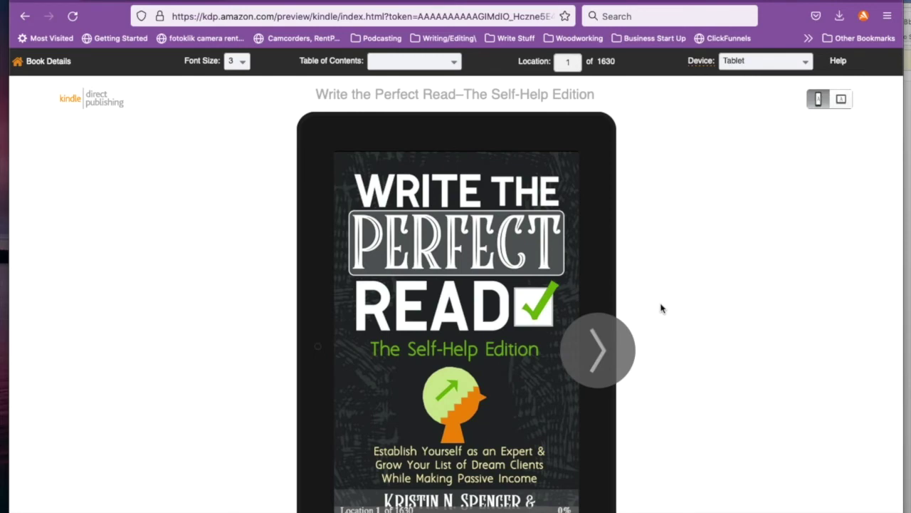
pyautogui.scroll(-1, 661, 308)
pyautogui.click(751, 63)
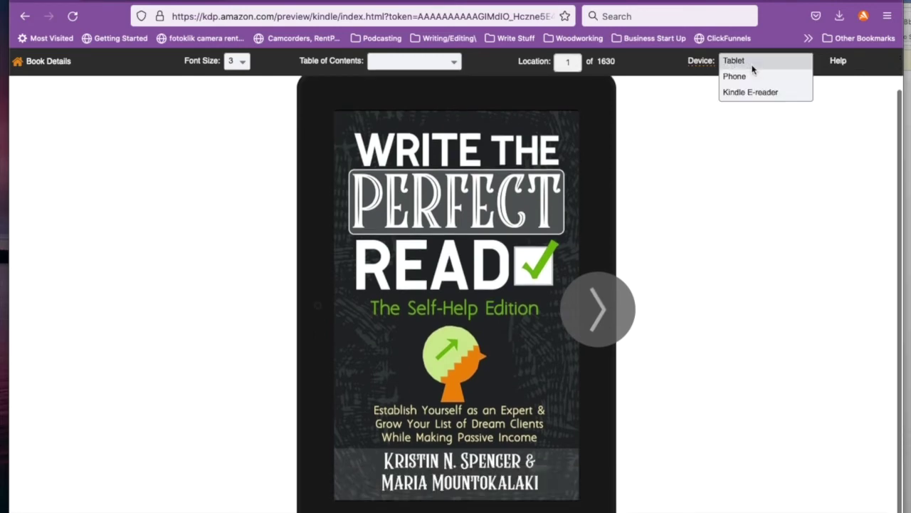
pyautogui.click(746, 77)
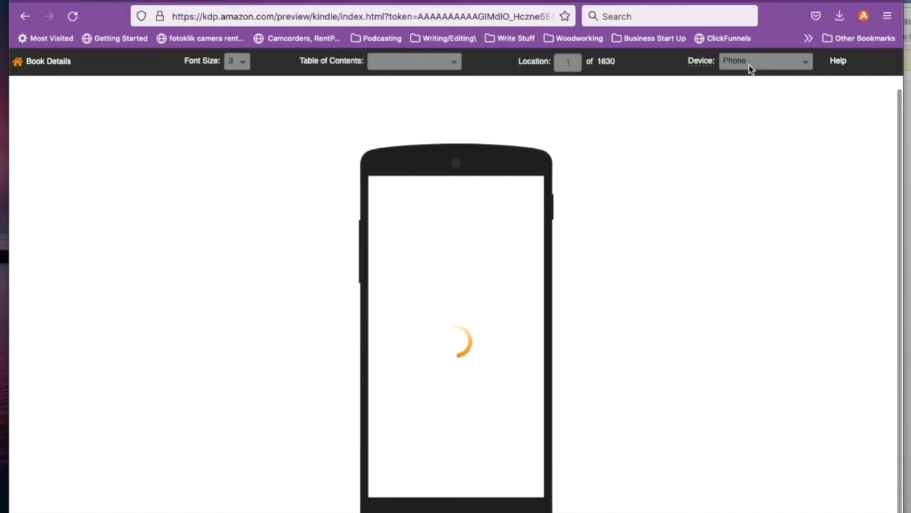
pyautogui.click(749, 63)
pyautogui.click(747, 92)
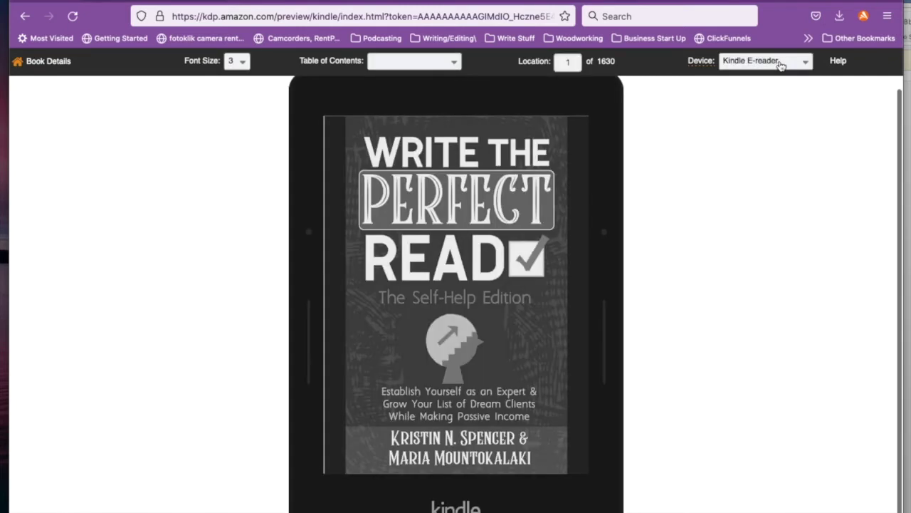
pyautogui.click(781, 66)
pyautogui.click(776, 61)
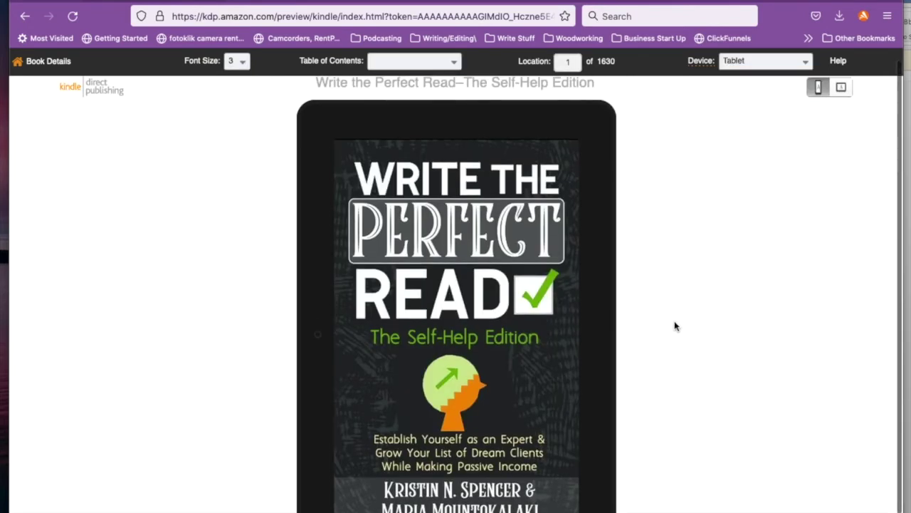
pyautogui.scroll(-1, 511, 339)
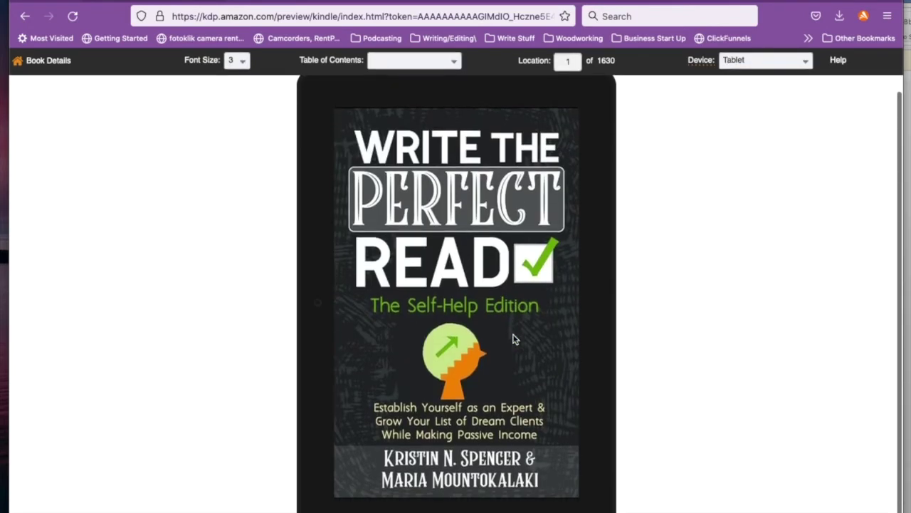
pyautogui.scroll(1, 513, 334)
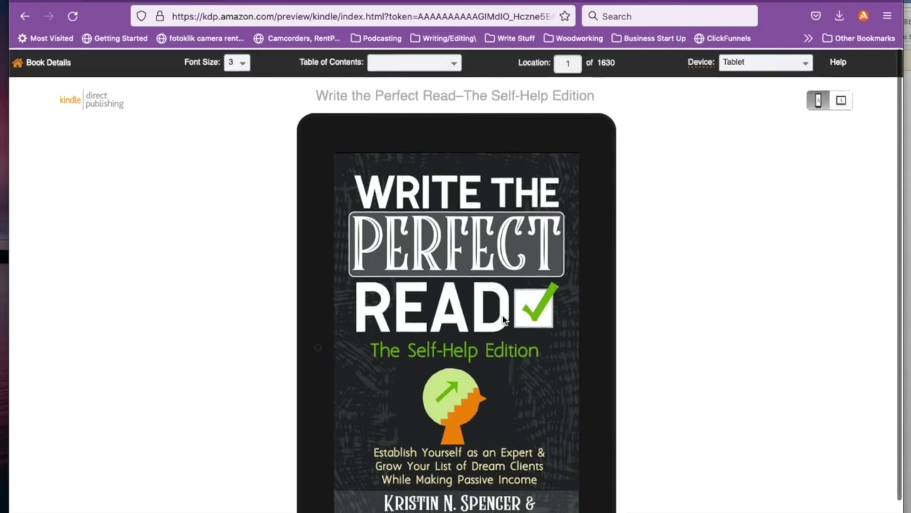
# Go to the page after the cover and compare it on Kindle E-reader and Tablet
pyautogui.scroll(-2, 505, 320)
pyautogui.click(600, 325)
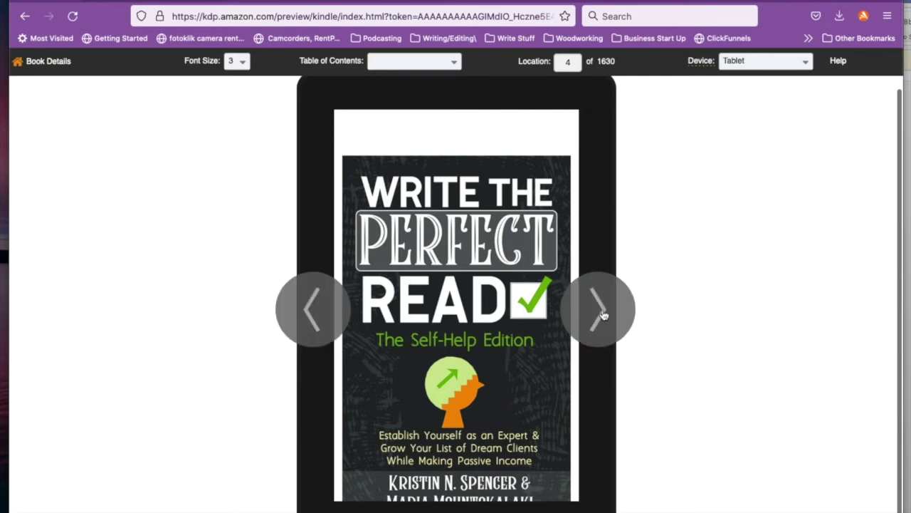
pyautogui.click(759, 59)
pyautogui.click(756, 91)
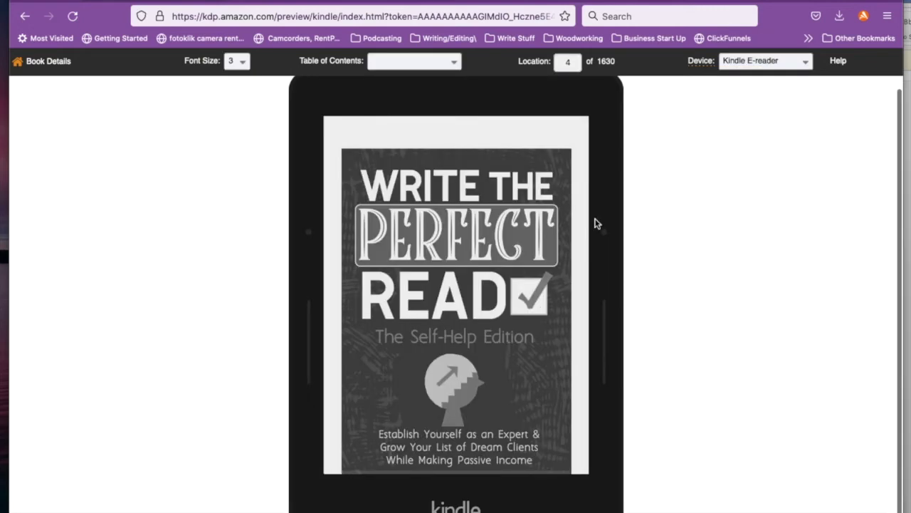
pyautogui.click(802, 62)
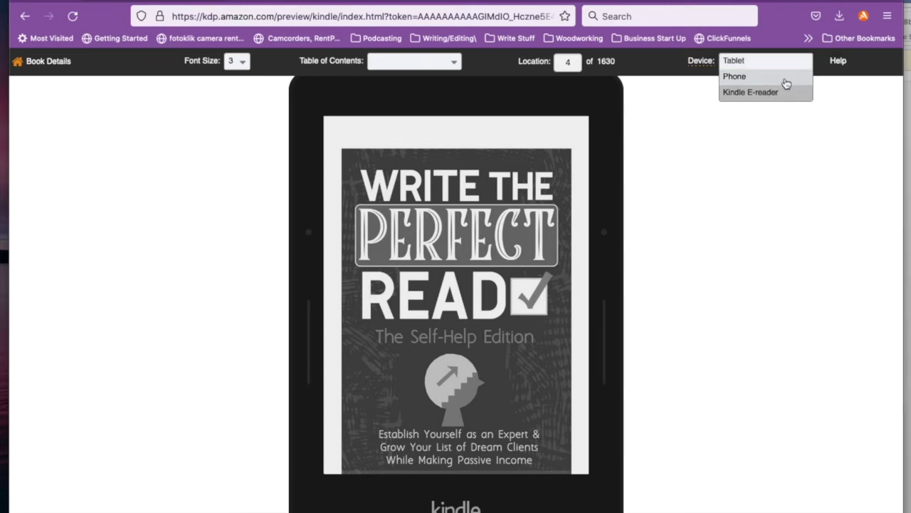
pyautogui.click(786, 63)
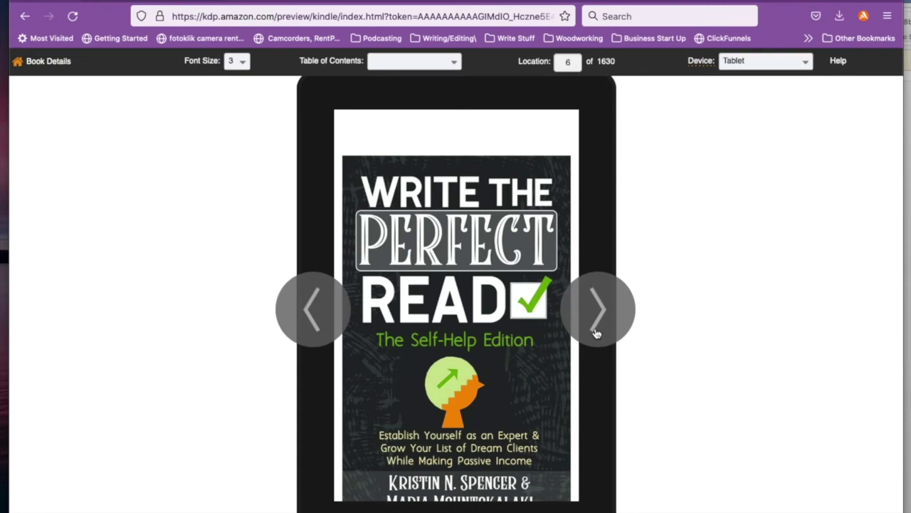
# Examine the title, copyright, dedication and table of contents pages in the tablet preview, up to the Chapter 1 opening
pyautogui.click(597, 332)
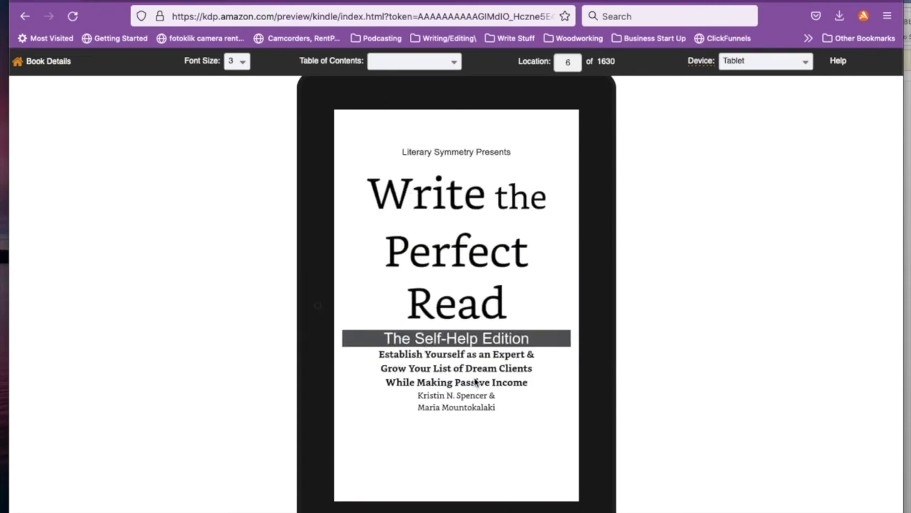
pyautogui.moveTo(579, 325)
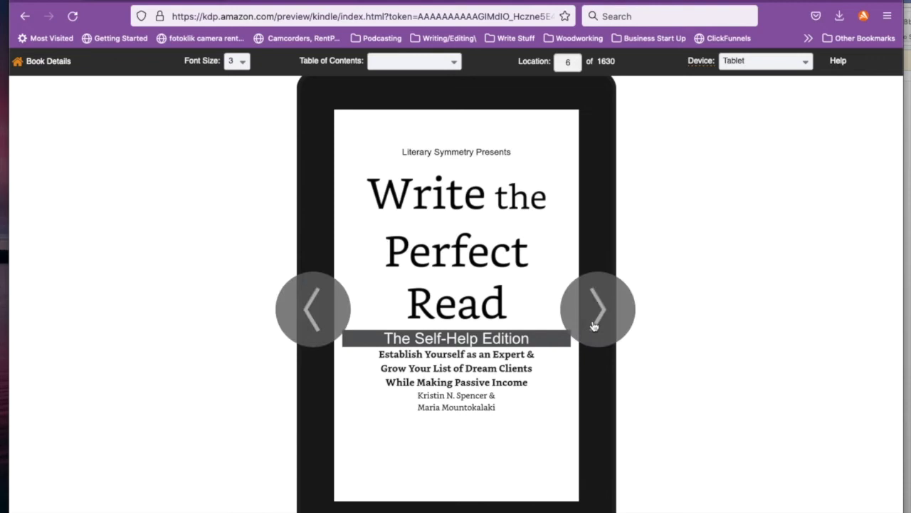
pyautogui.click(597, 314)
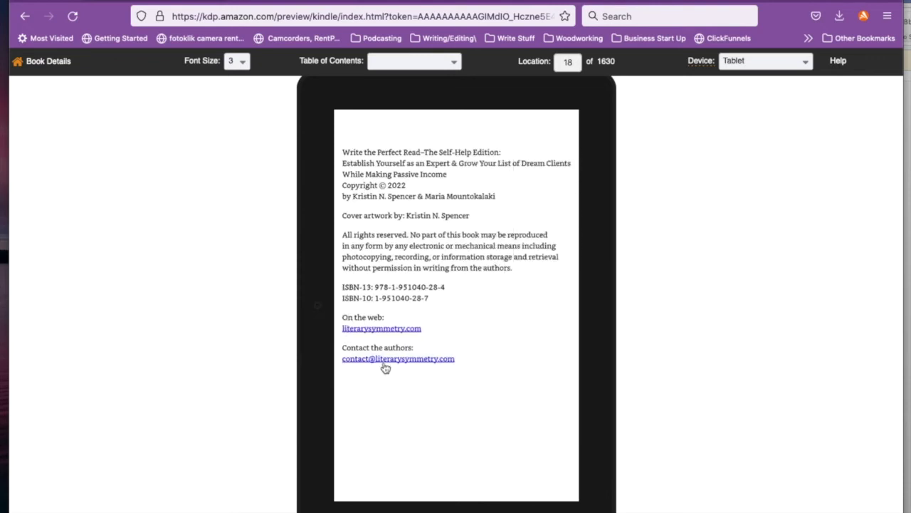
pyautogui.click(557, 311)
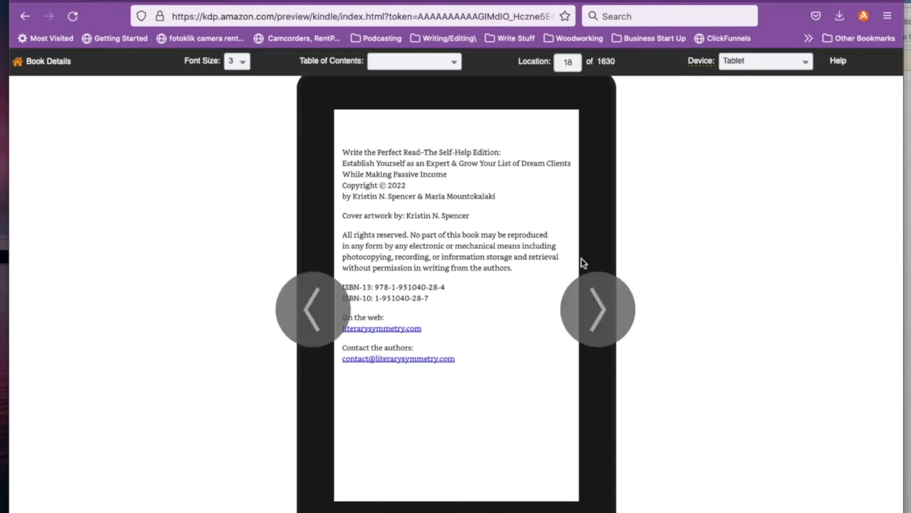
pyautogui.click(588, 318)
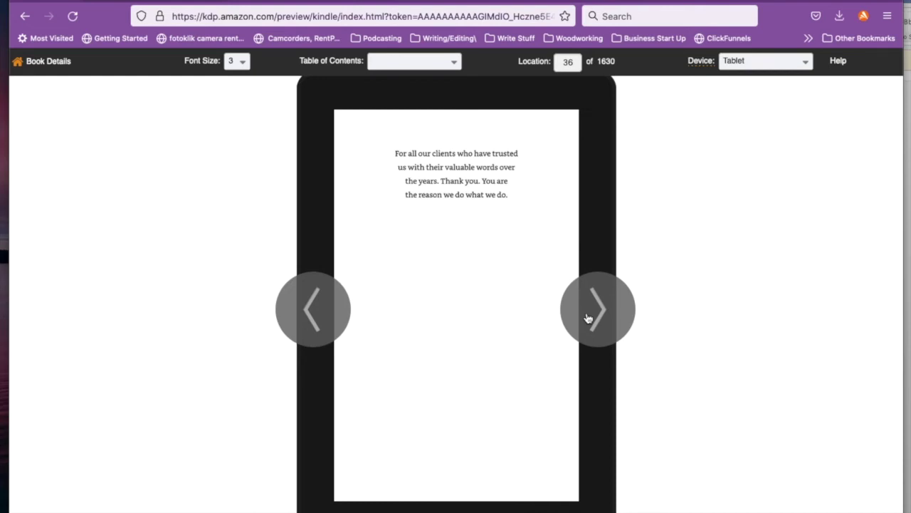
pyautogui.click(588, 317)
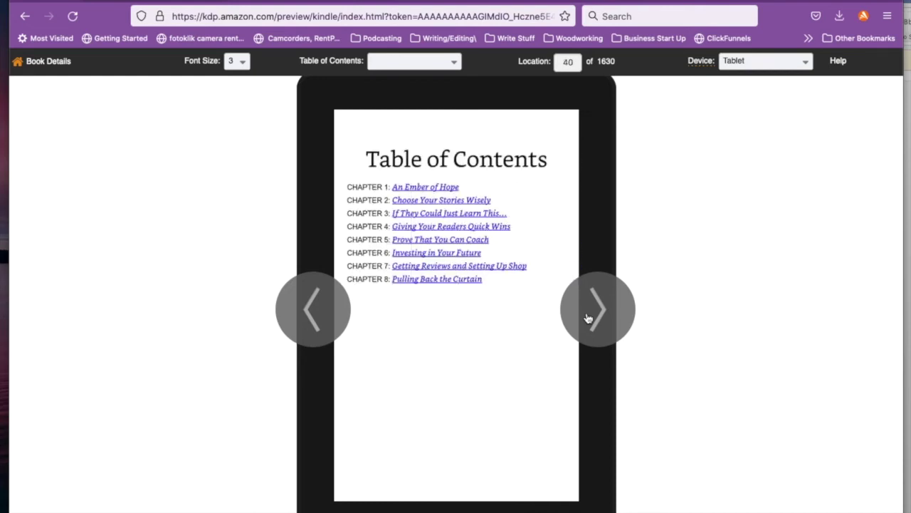
pyautogui.click(588, 318)
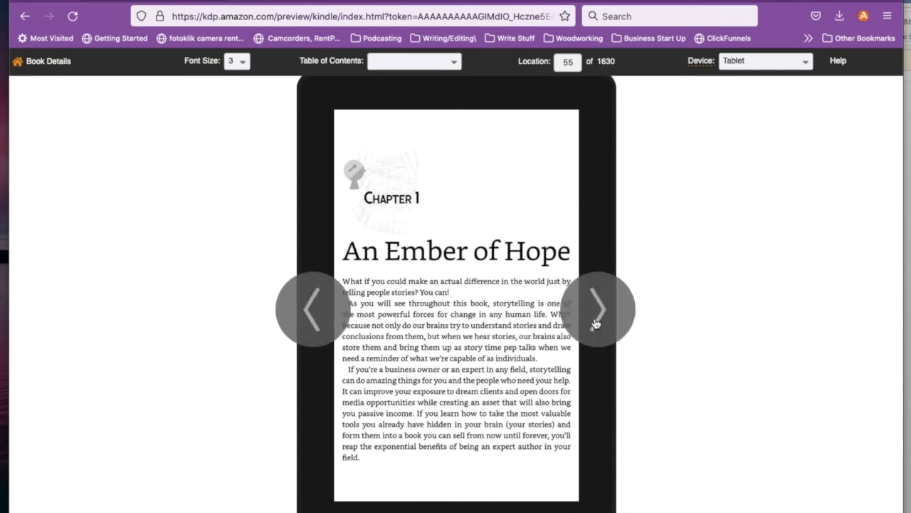
# Page through Chapter 1 to check its layout up to Teach the Way You Want to Be Taught, and return to the eBook content page
pyautogui.click(596, 322)
pyautogui.click(595, 322)
pyautogui.click(596, 322)
pyautogui.click(595, 322)
pyautogui.click(595, 322)
pyautogui.click(595, 321)
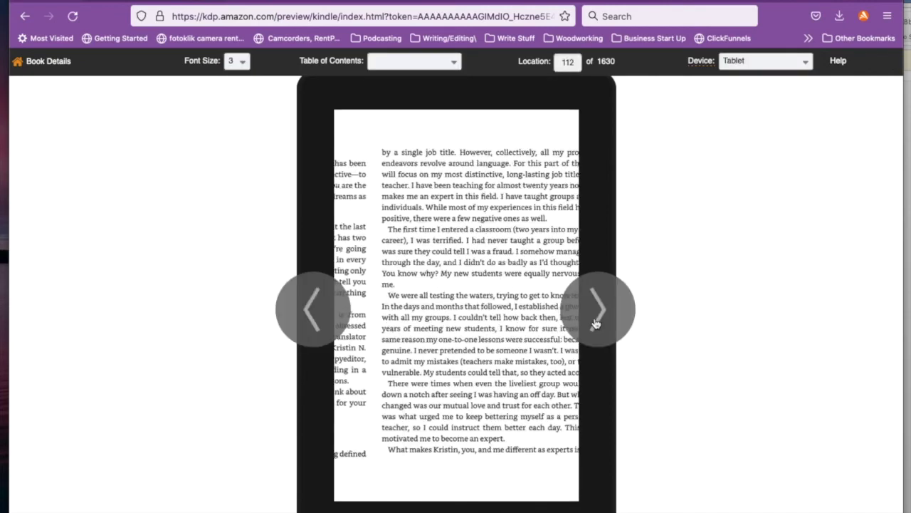
pyautogui.click(323, 311)
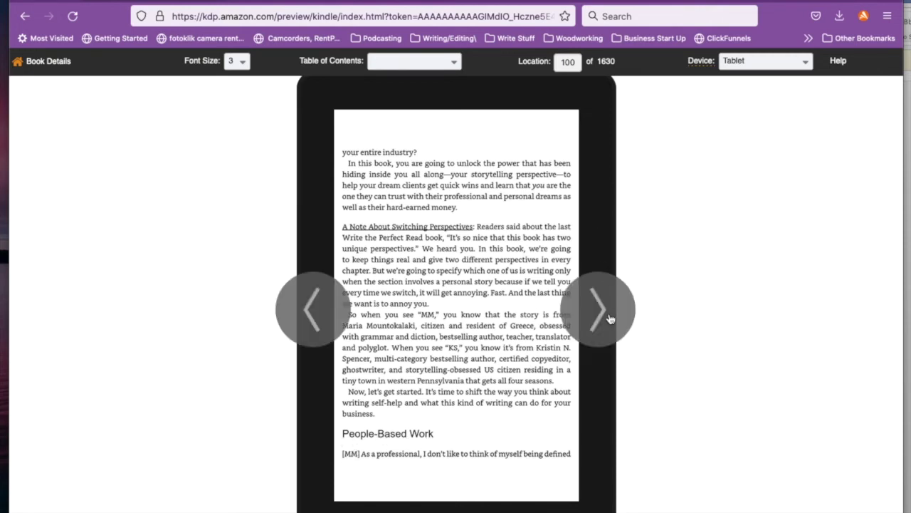
pyautogui.click(610, 317)
pyautogui.click(609, 318)
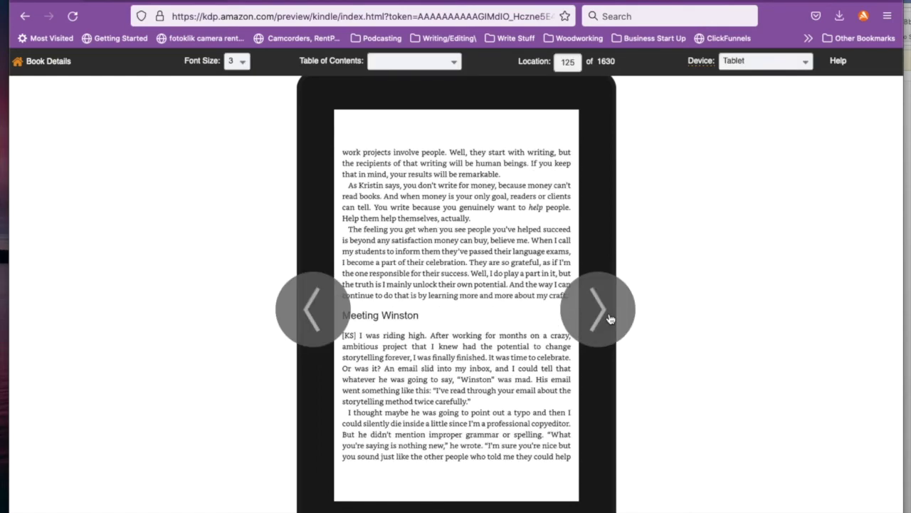
pyautogui.click(609, 318)
pyautogui.click(610, 317)
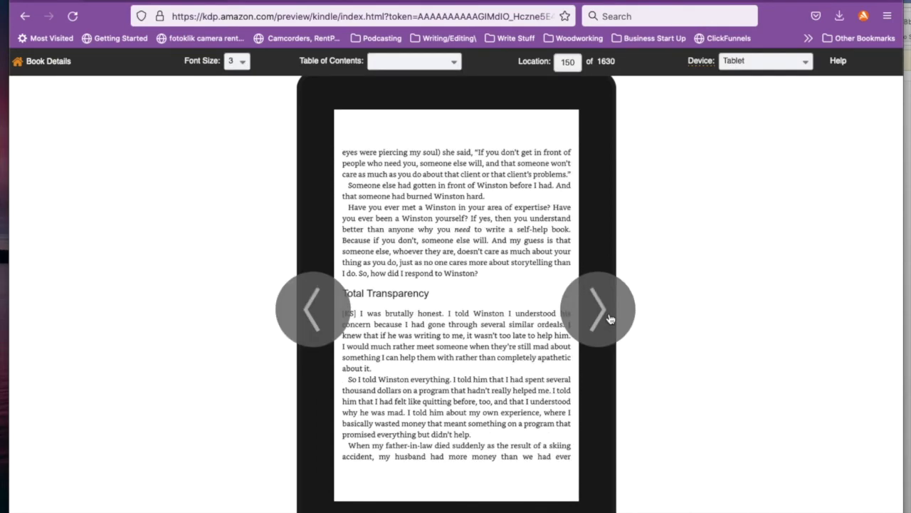
pyautogui.click(610, 317)
pyautogui.click(610, 317)
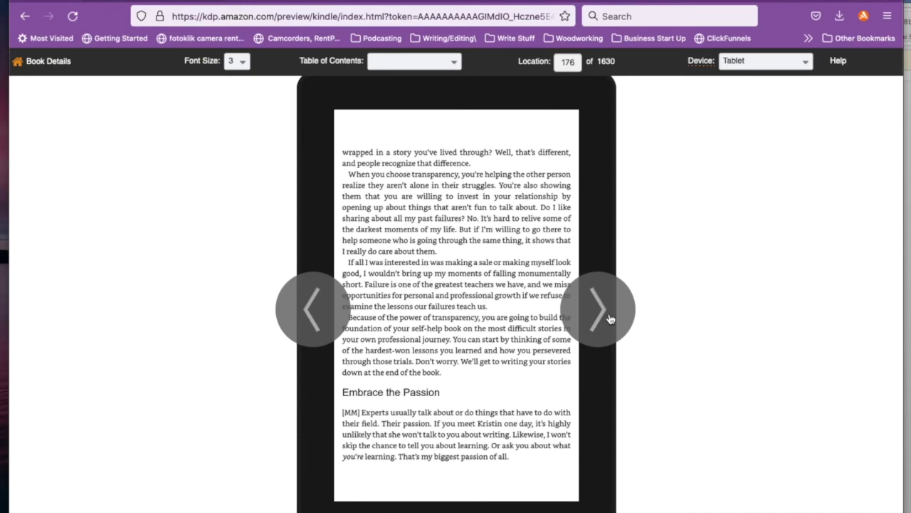
pyautogui.click(609, 317)
pyautogui.click(609, 316)
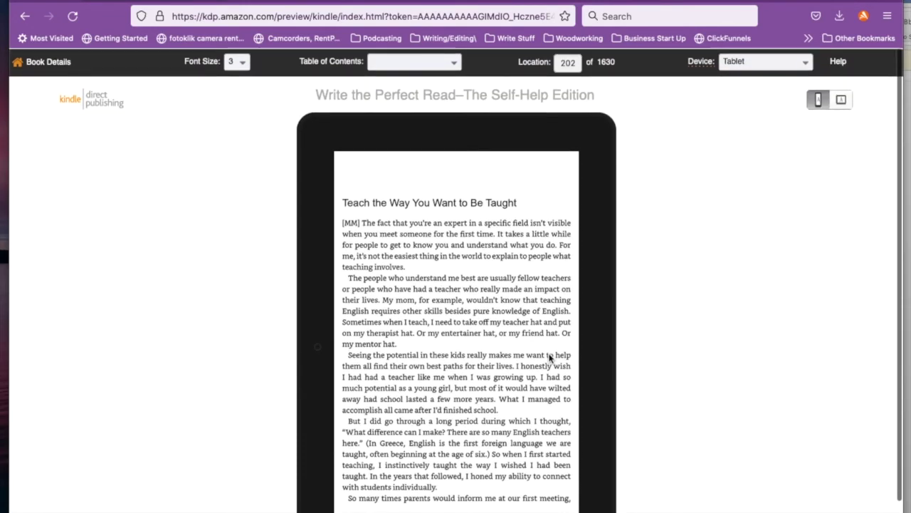
pyautogui.click(61, 68)
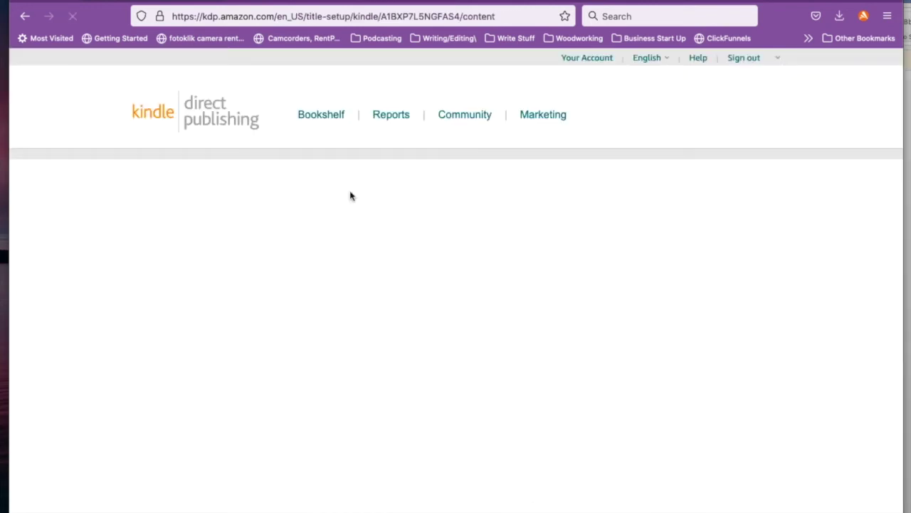
pyautogui.scroll(-10, 559, 278)
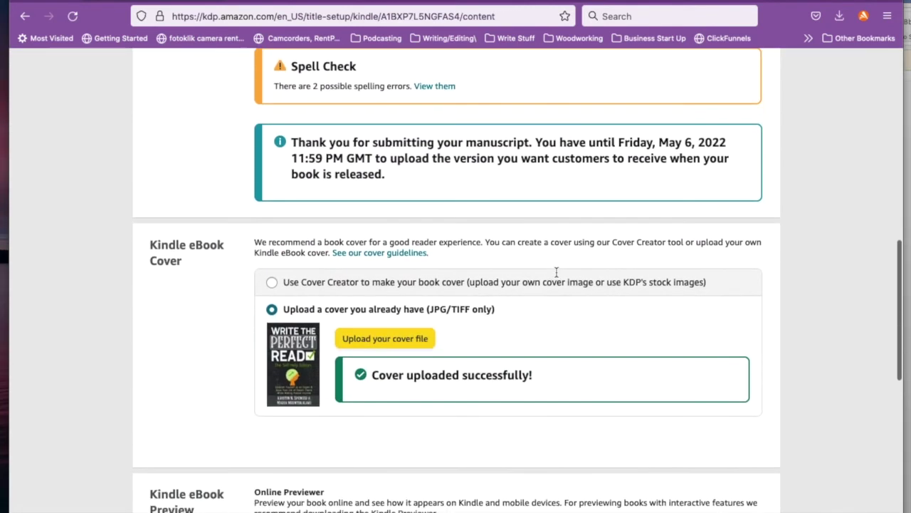
# Open the manuscript's possible spelling errors and ignore the warning for "aussiedoodles"
pyautogui.scroll(3, 557, 275)
pyautogui.click(429, 190)
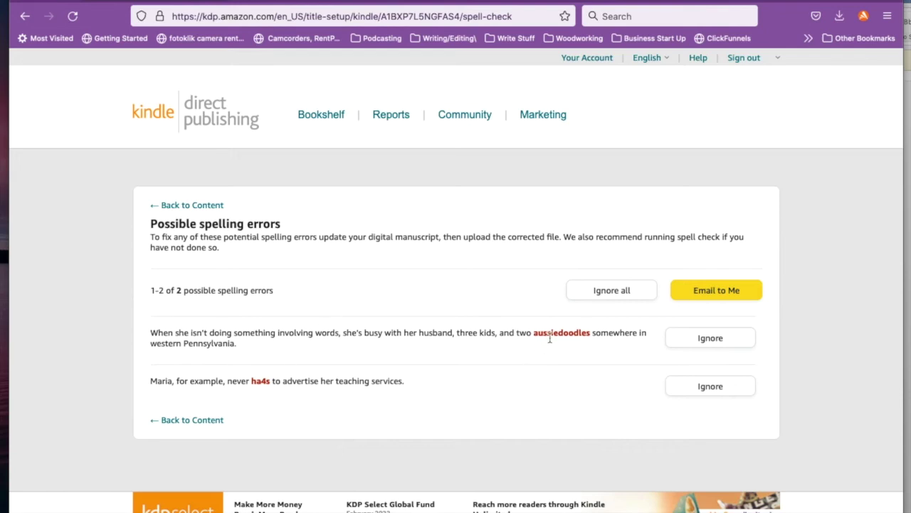
pyautogui.click(695, 339)
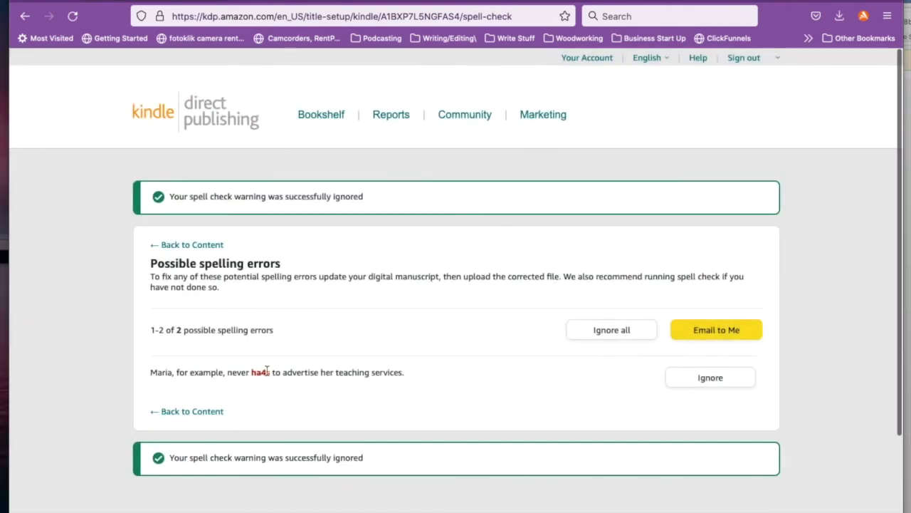
# Review the remaining spelling warning and select the flagged word "ha4s" in its sentence
pyautogui.moveTo(250, 375); pyautogui.dragTo(276, 376)
pyautogui.click(374, 373)
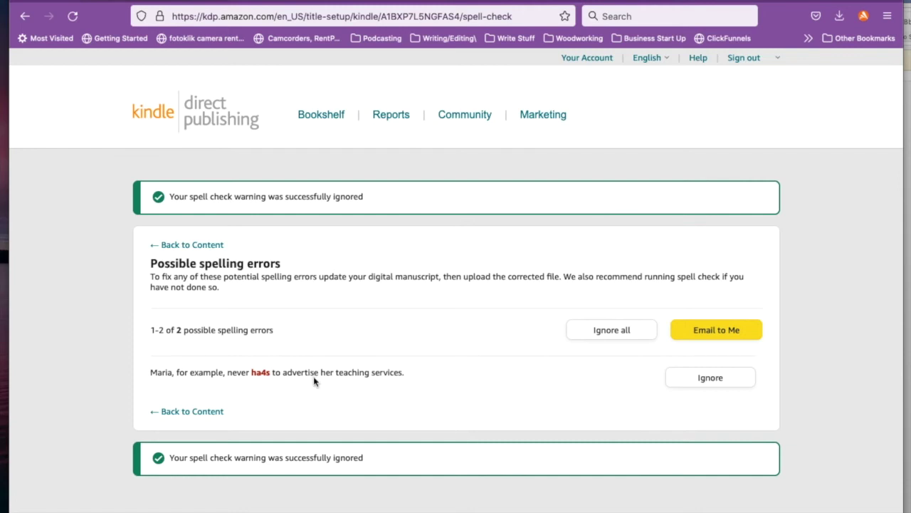
pyautogui.moveTo(407, 377); pyautogui.dragTo(149, 372)
pyautogui.click(148, 372)
pyautogui.moveTo(270, 373); pyautogui.dragTo(251, 372)
# Switch to Finder and open the WTPR-SH Paperback Interior PDF from the WTPR - Self-Help folder on LS BKUP
pyautogui.press('super+Tab')
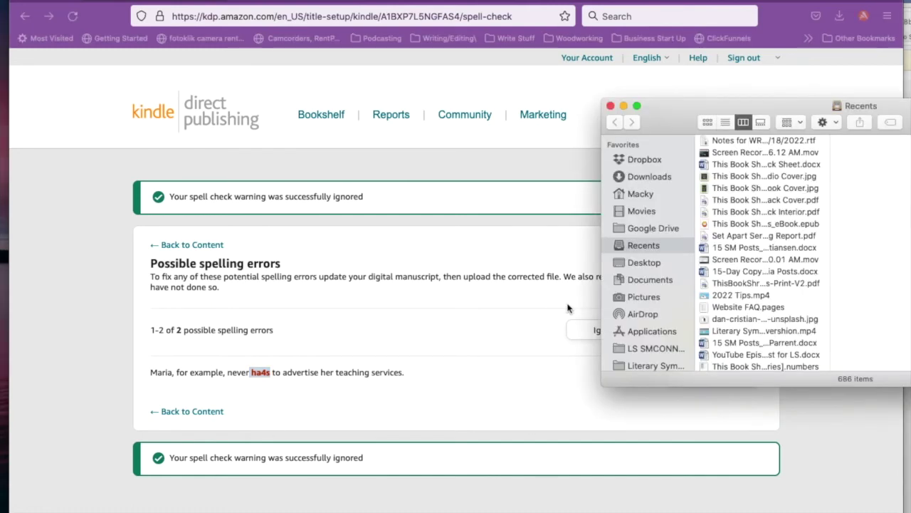
pyautogui.scroll(-3, 681, 313)
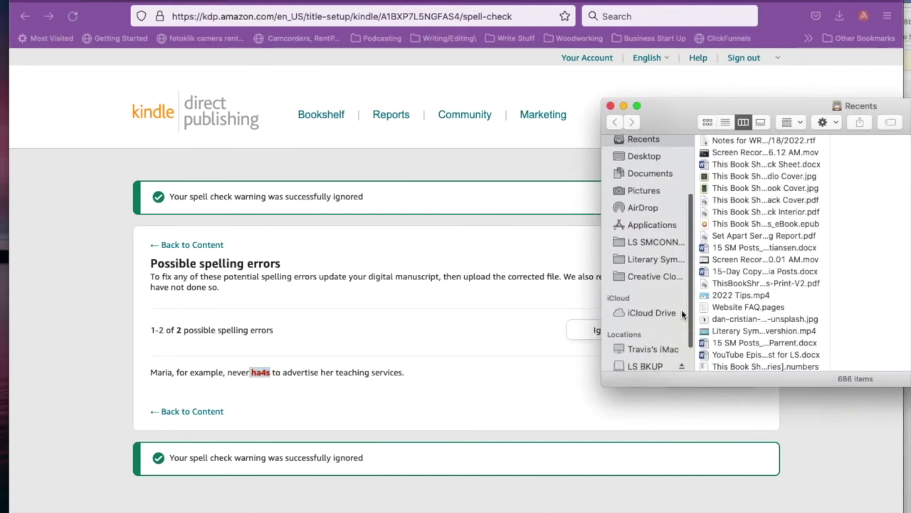
pyautogui.click(641, 367)
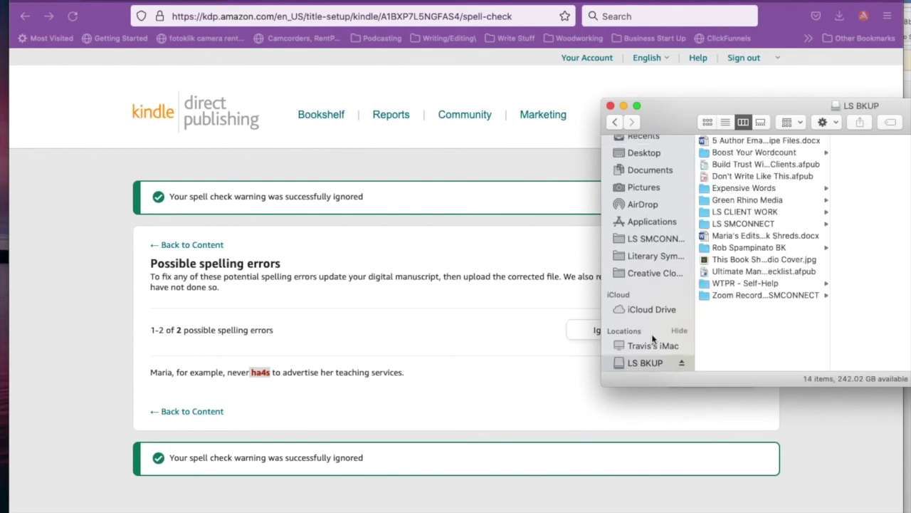
pyautogui.click(735, 288)
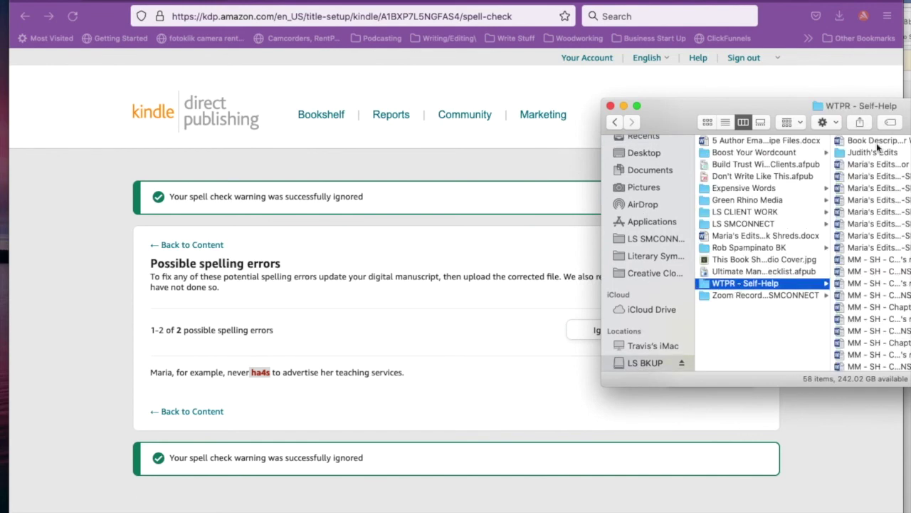
pyautogui.moveTo(854, 107); pyautogui.dragTo(798, 104)
pyautogui.scroll(-10, 837, 230)
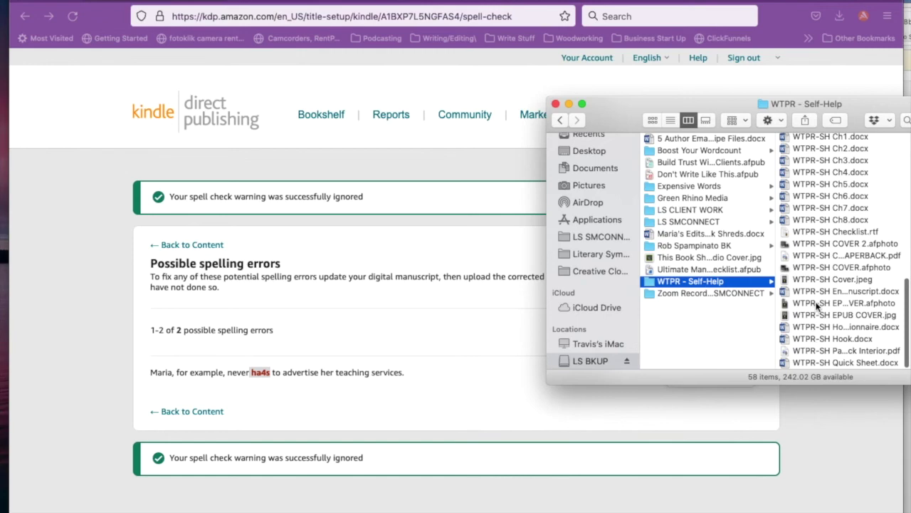
pyautogui.click(813, 350)
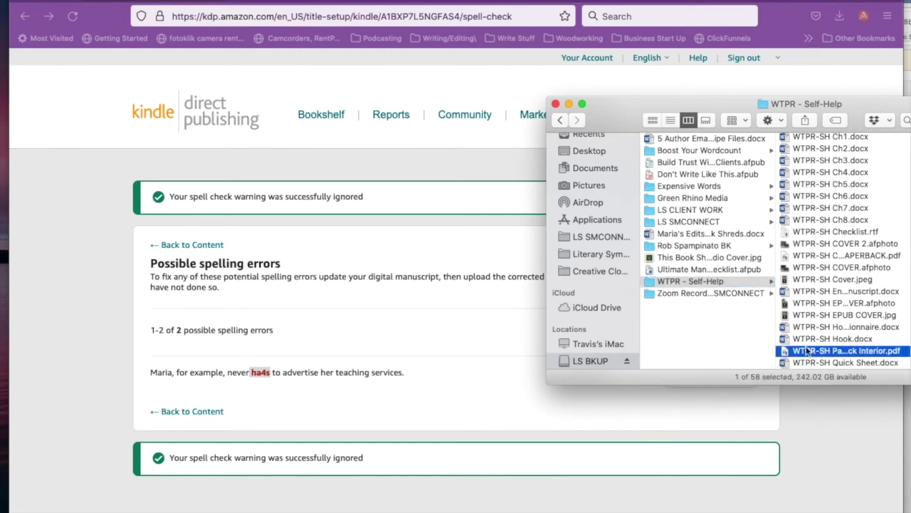
pyautogui.doubleClick(813, 350)
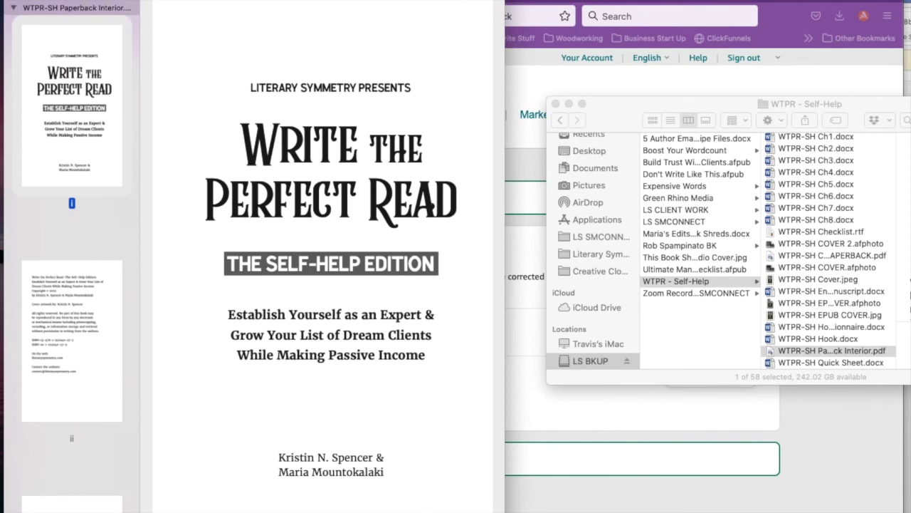
# Search the paperback interior PDF for "ha4s", view its match in context, and close the PDF and Finder windows
pyautogui.write('ha4s')
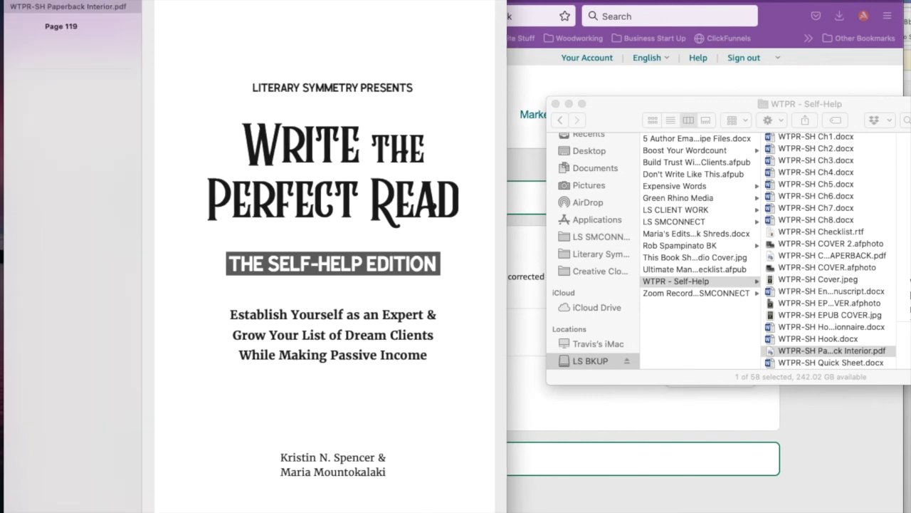
pyautogui.click(117, 62)
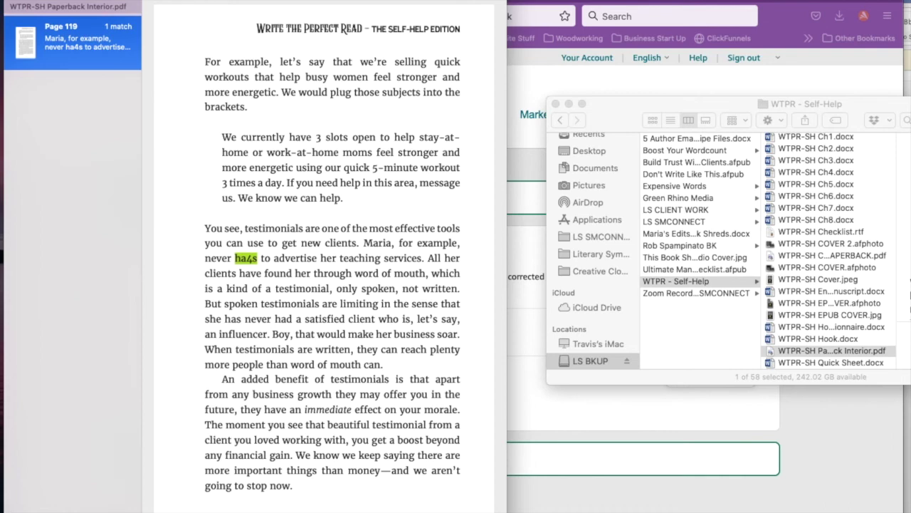
pyautogui.moveTo(166, 13); pyautogui.dragTo(490, 512)
pyautogui.press('super+w')
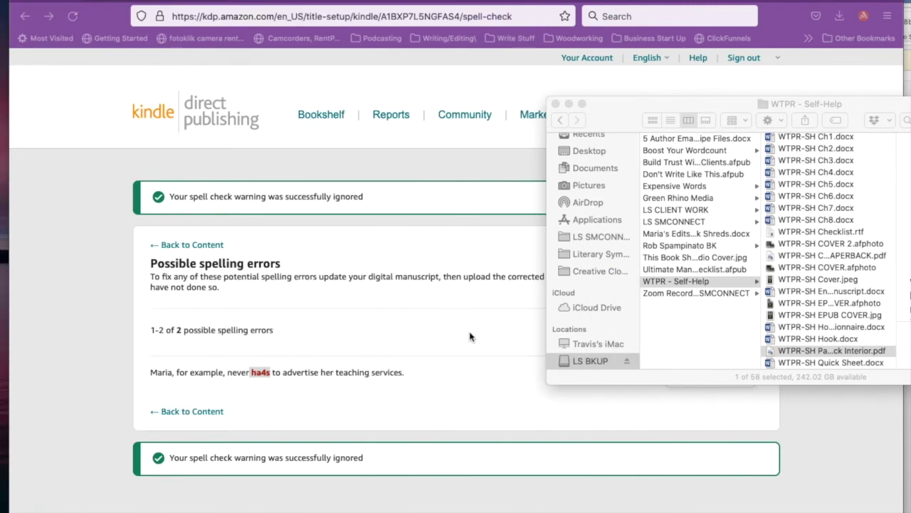
pyautogui.press('super+w')
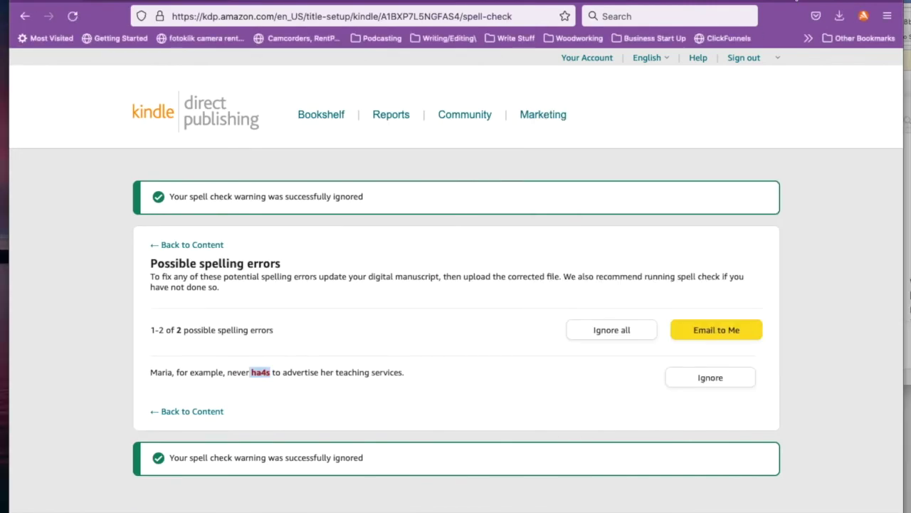
# Email the remaining possible spelling errors to the account, and save the eBook content to continue to pricing
pyautogui.click(733, 331)
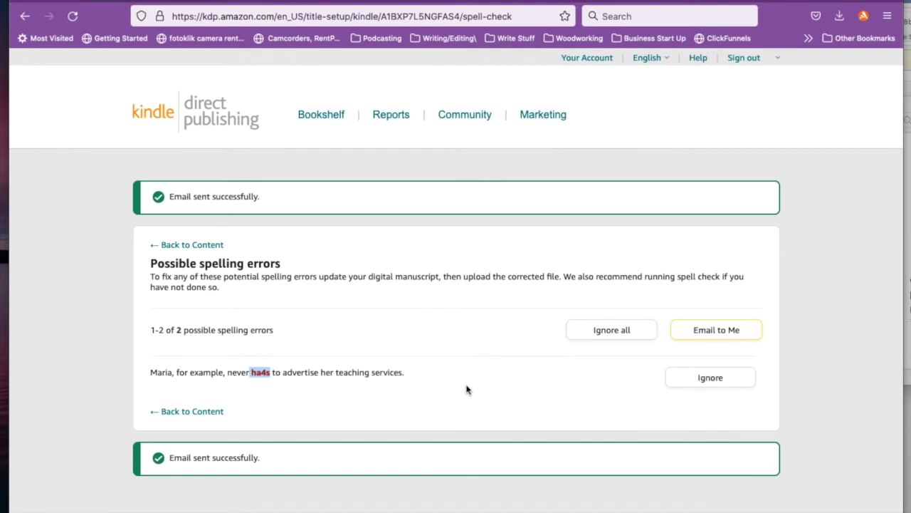
pyautogui.click(187, 412)
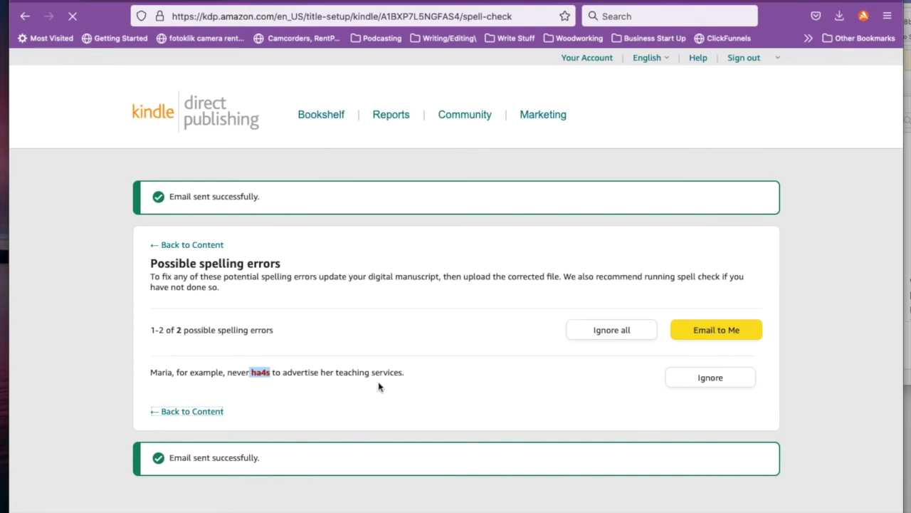
pyautogui.scroll(-20, 440, 371)
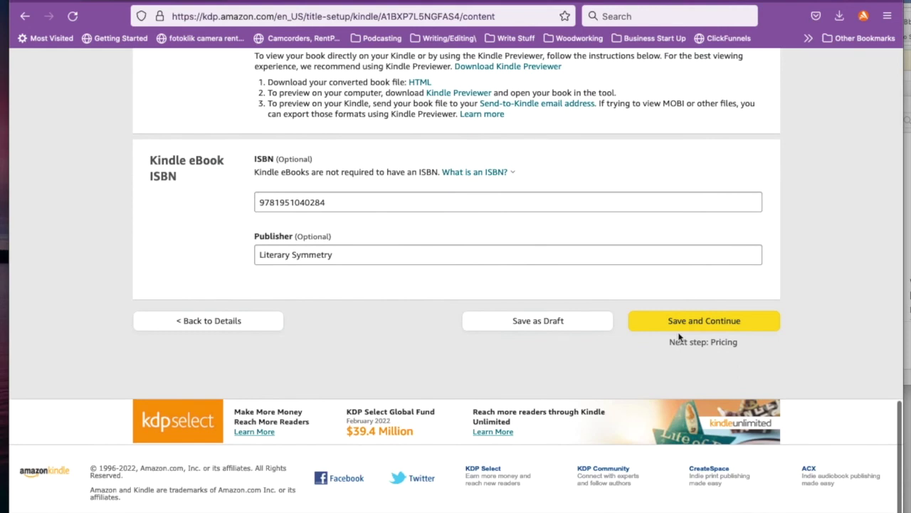
pyautogui.click(678, 325)
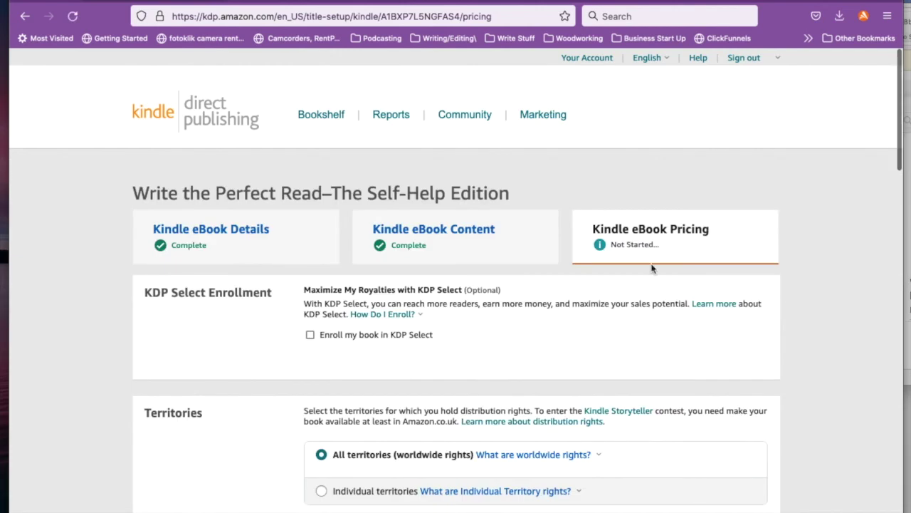
# Set the Amazon.com list price to 5.99 USD and choose the 70% royalty plan
pyautogui.scroll(-3, 601, 329)
pyautogui.scroll(-5, 601, 330)
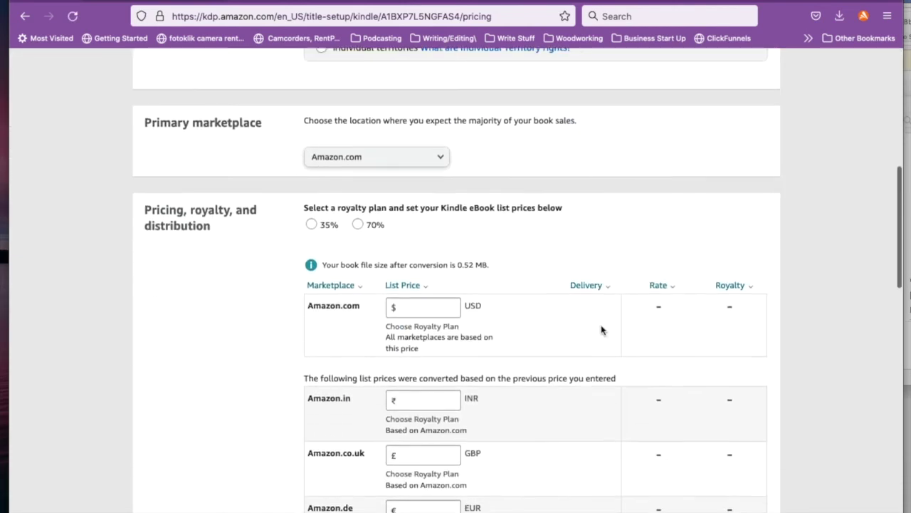
pyautogui.click(439, 298)
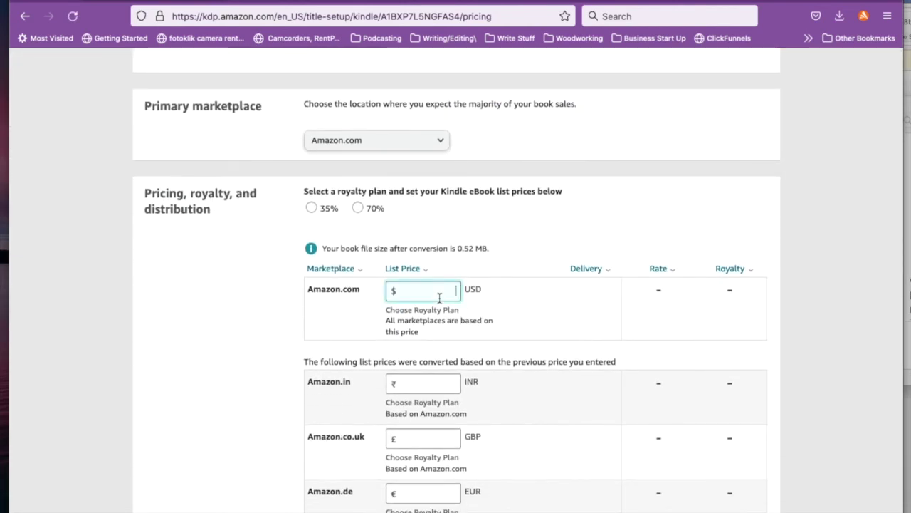
pyautogui.write('5.99')
pyautogui.press('Tab')
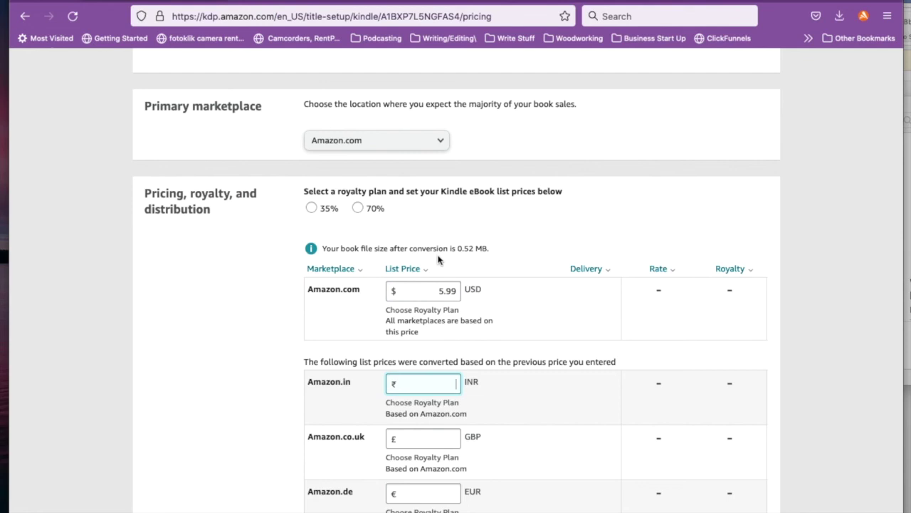
pyautogui.click(357, 207)
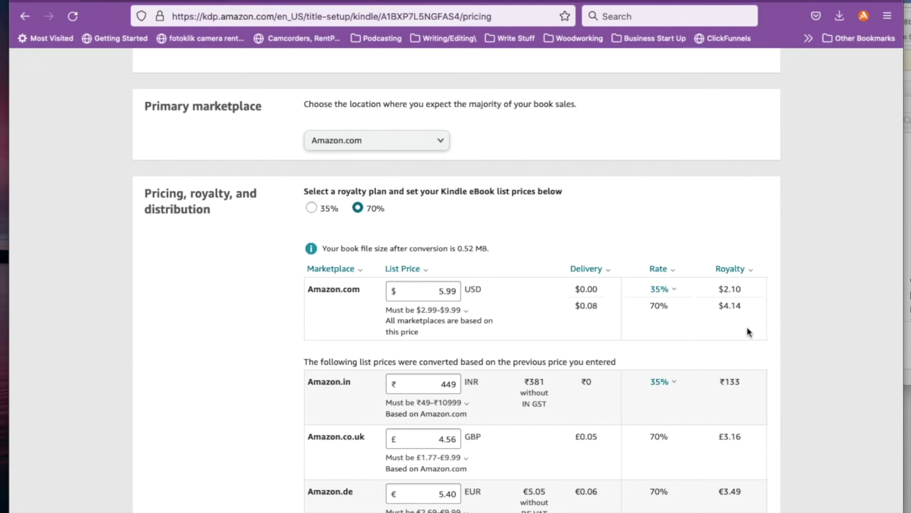
# Change the Amazon.com list price to 0.99 USD with the 35% royalty plan and check its allowed price range
pyautogui.click(474, 312)
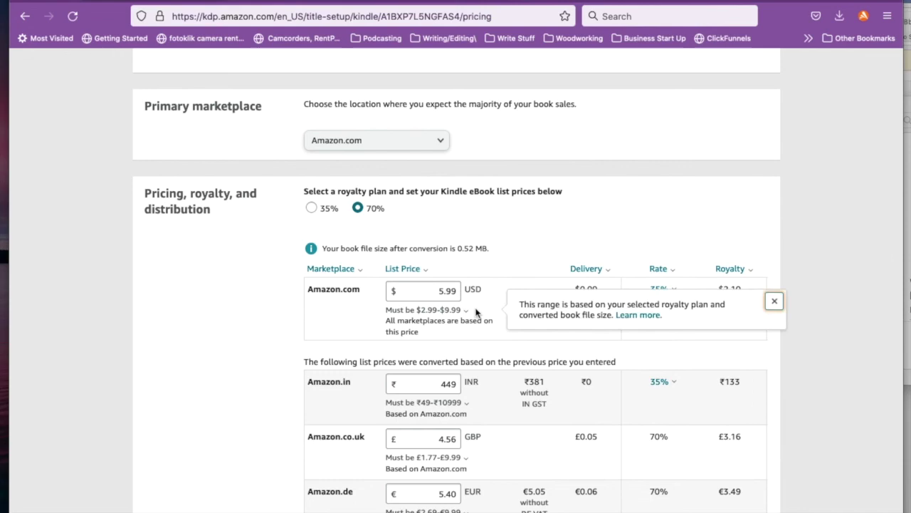
pyautogui.scroll(5, 477, 313)
pyautogui.scroll(2, 476, 312)
pyautogui.scroll(-7, 475, 310)
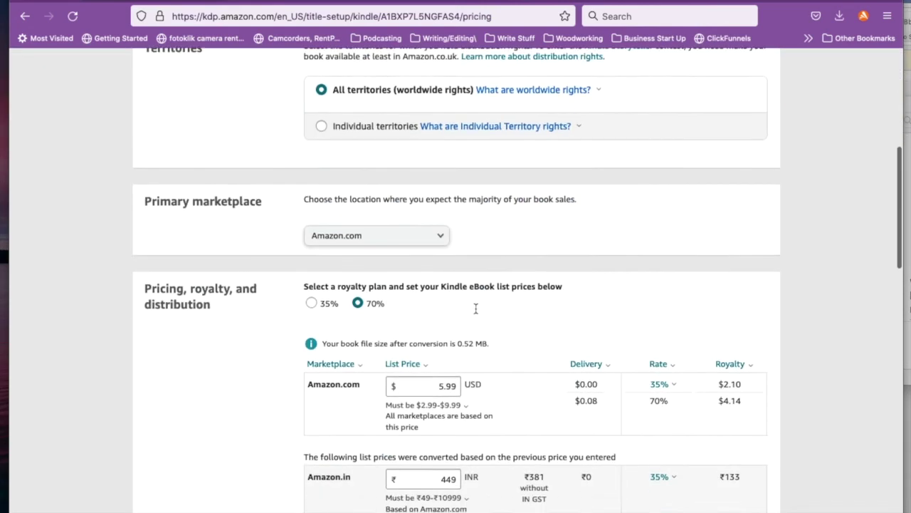
pyautogui.scroll(-1, 476, 308)
pyautogui.moveTo(456, 218); pyautogui.dragTo(409, 227)
pyautogui.press('BackSpace')
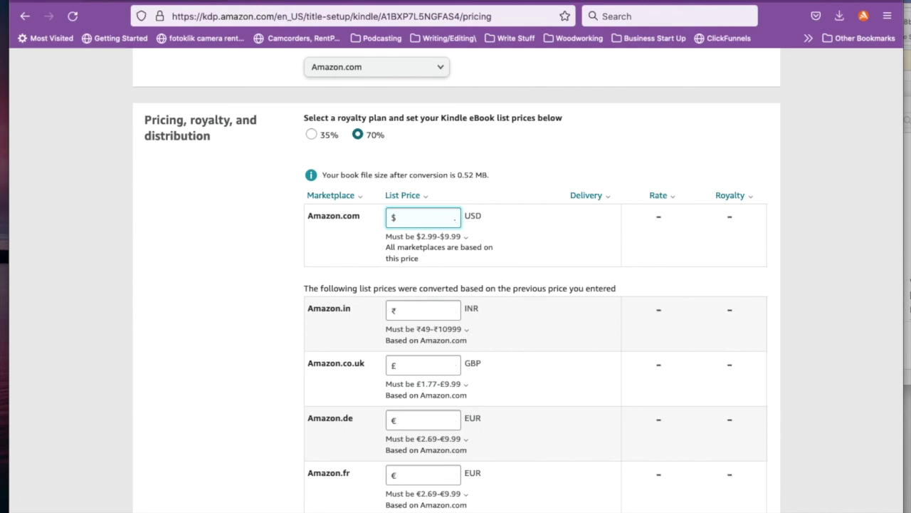
pyautogui.click(311, 134)
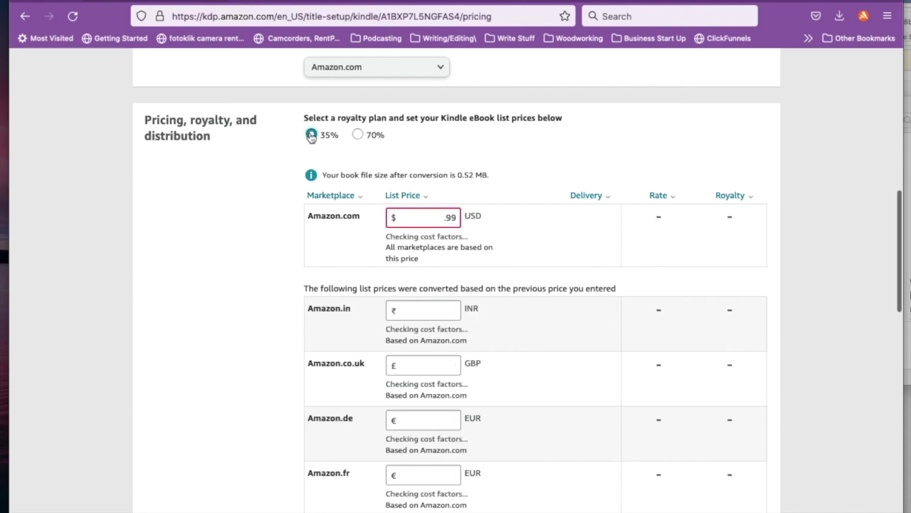
pyautogui.click(413, 236)
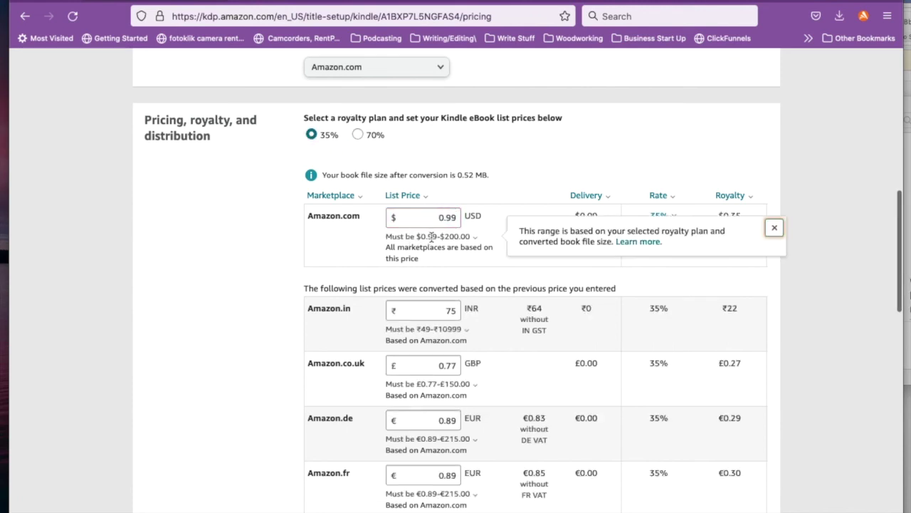
# Compare the allowed Amazon.com price range under the 70% and 35% royalty plans, leaving 35% selected
pyautogui.click(357, 134)
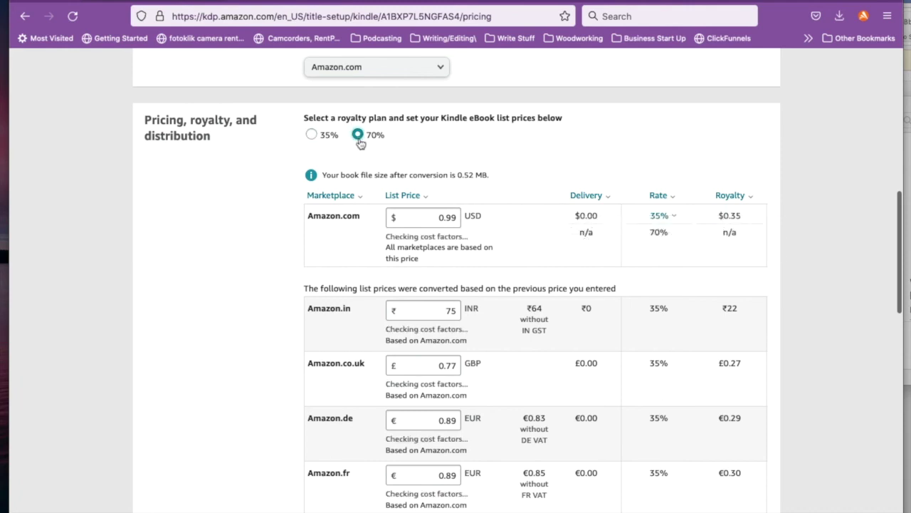
pyautogui.click(437, 235)
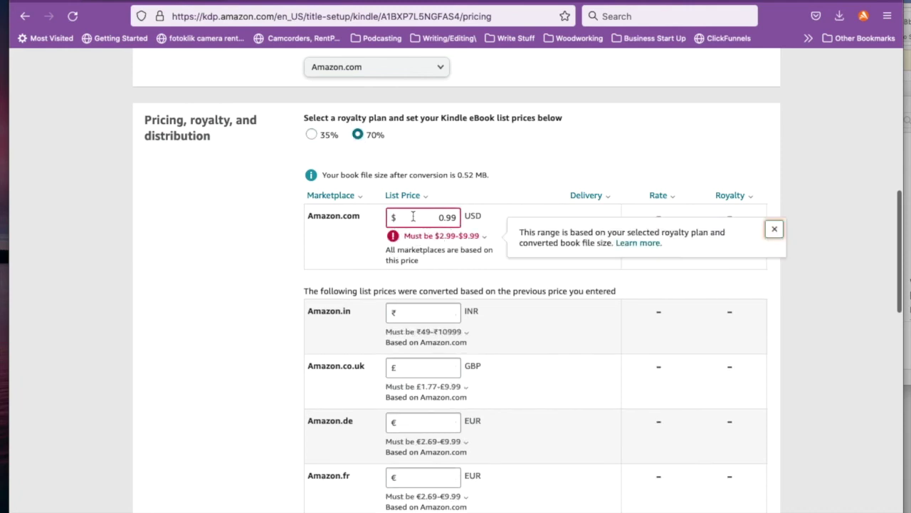
pyautogui.click(312, 134)
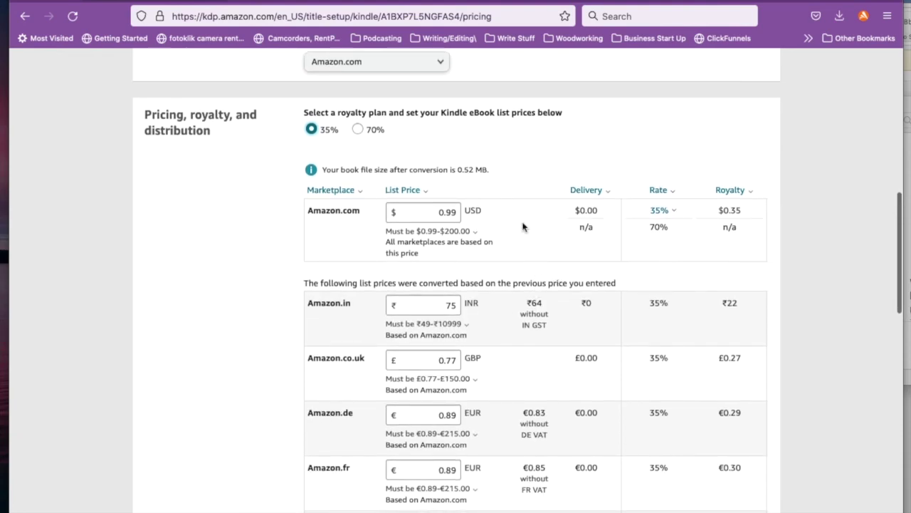
pyautogui.click(420, 230)
pyautogui.click(438, 212)
# Allow Kindle lending for this book and set the Amazon.com list price to 5.99 USD
pyautogui.scroll(-10, 551, 303)
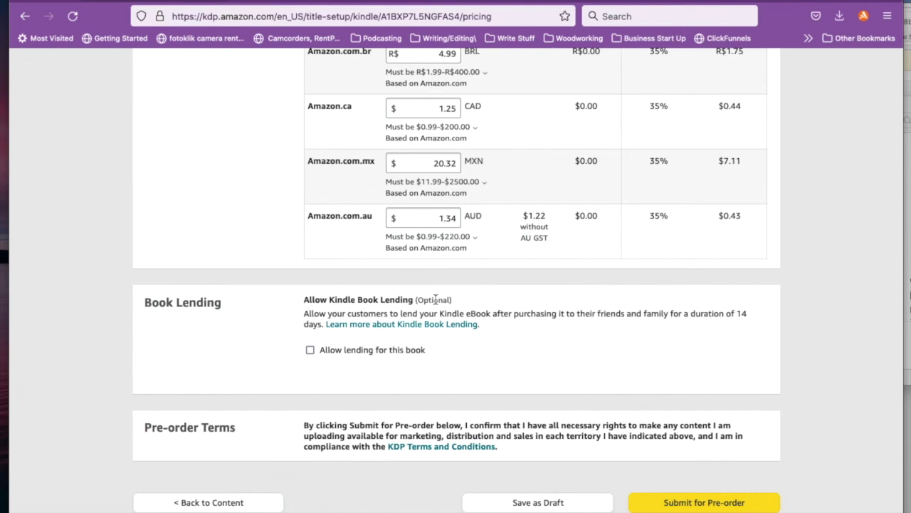
pyautogui.click(311, 350)
pyautogui.scroll(10, 598, 375)
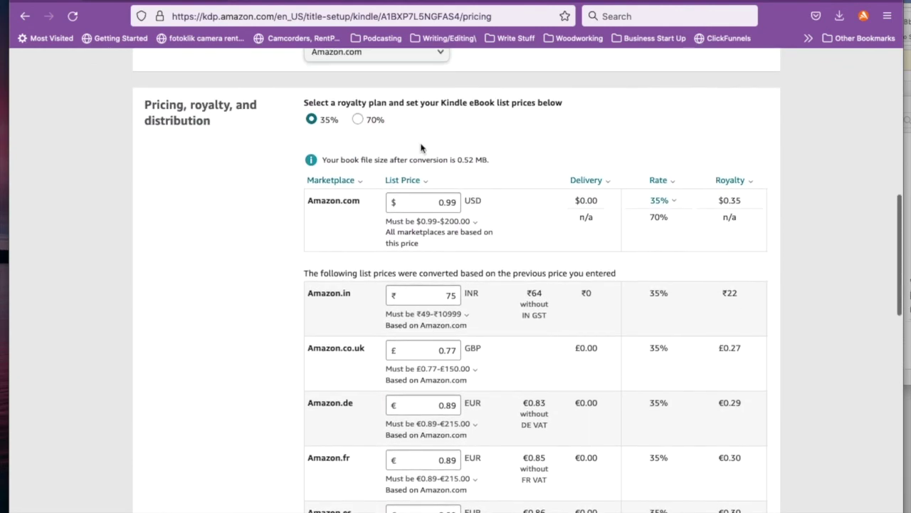
pyautogui.click(444, 202)
pyautogui.press('BackSpace')
# Save the eBook pricing as a draft and view the book's eBook and paperback entries on the Bookshelf
pyautogui.scroll(-10, 494, 238)
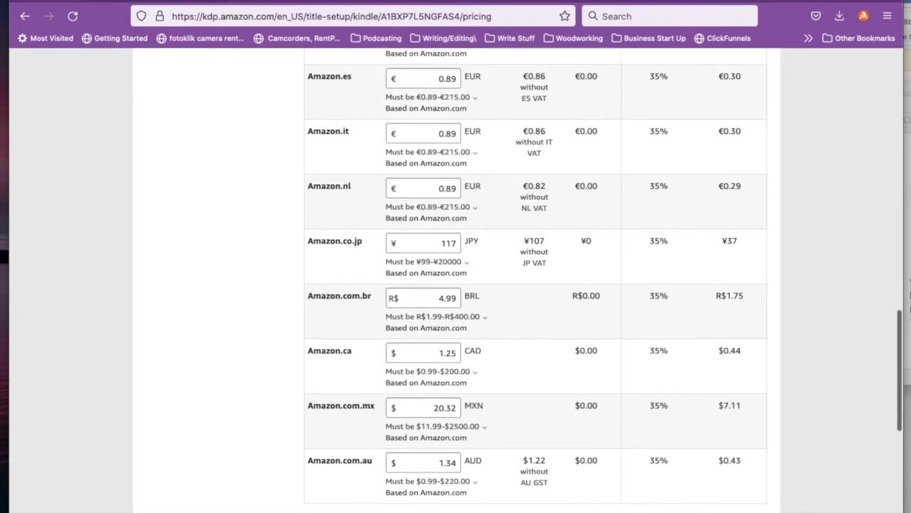
pyautogui.scroll(-3, 639, 395)
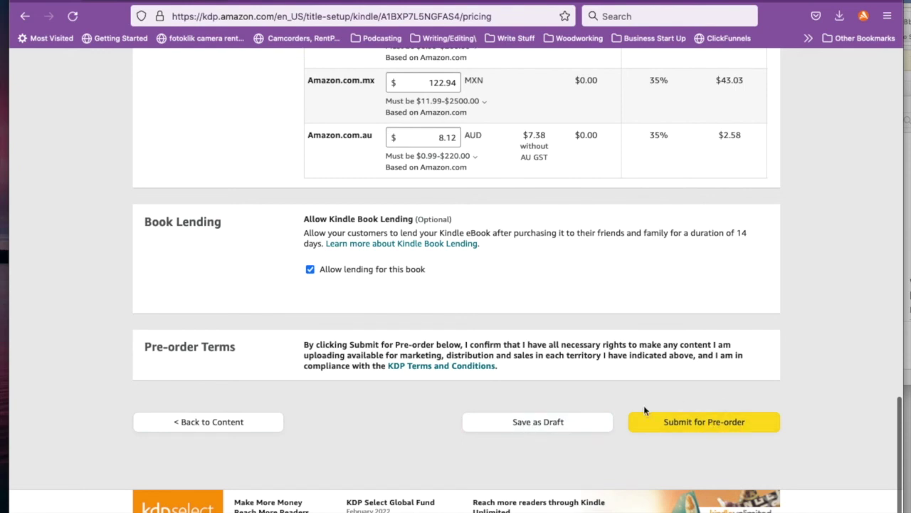
pyautogui.click(524, 422)
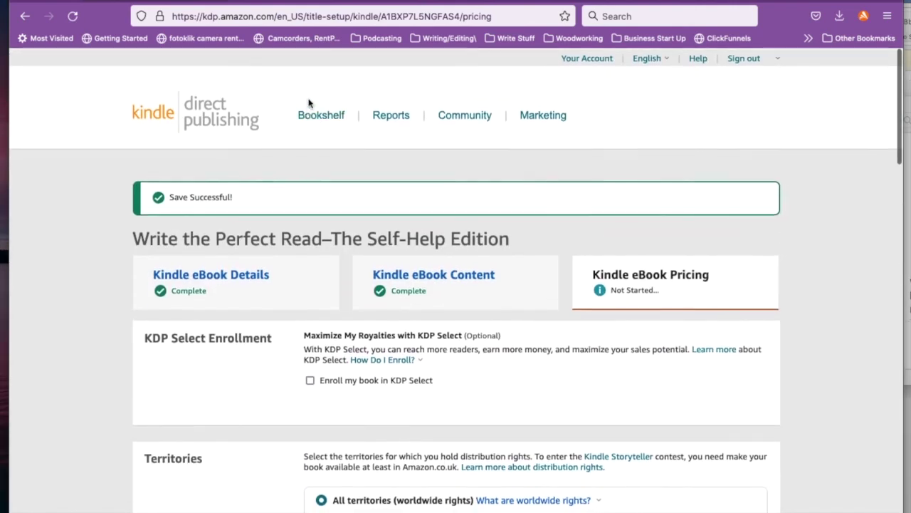
pyautogui.click(331, 116)
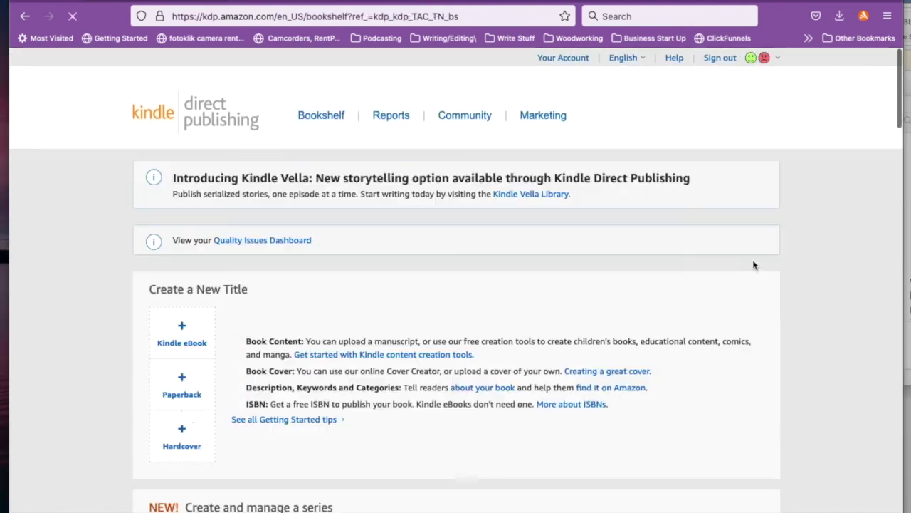
pyautogui.scroll(-5, 754, 343)
pyautogui.scroll(-2, 754, 343)
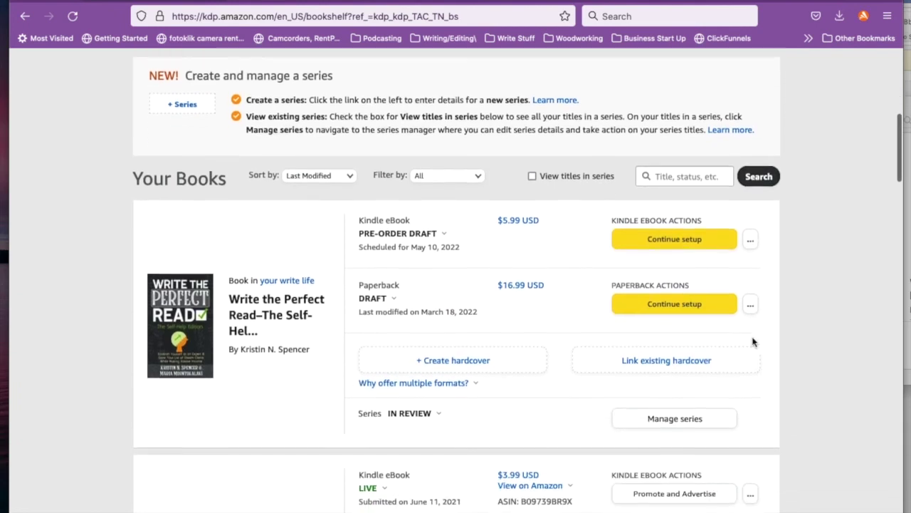